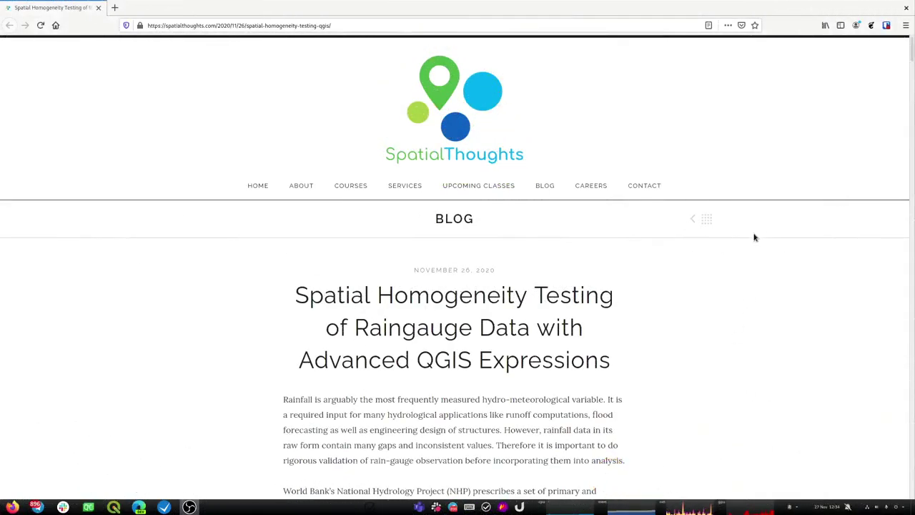
Read down through the rainfall homogeneity article to its expressions.
scroll(742, 295, "down", 6)
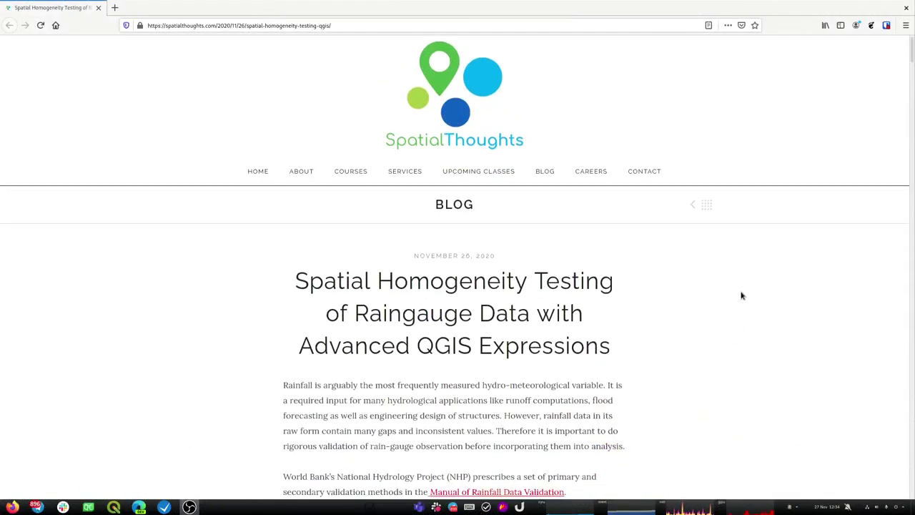
scroll(741, 295, "down", 8)
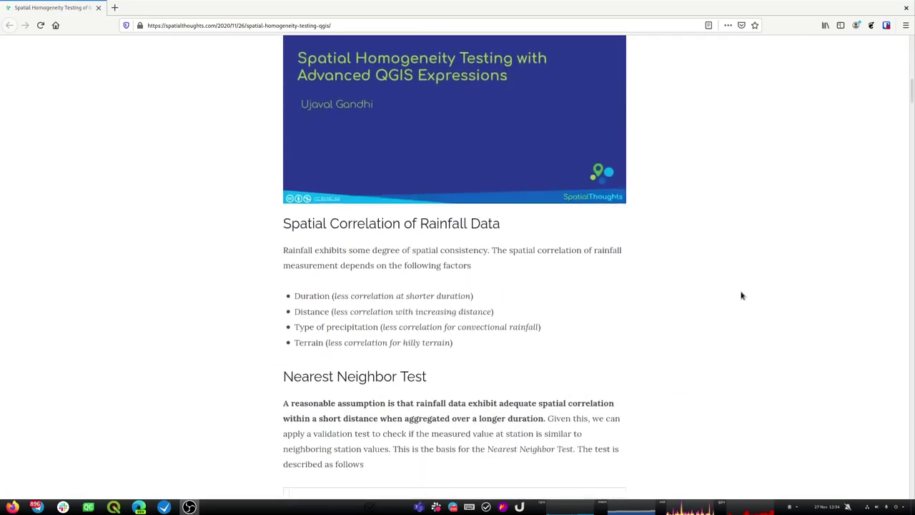
scroll(741, 296, "up", 15)
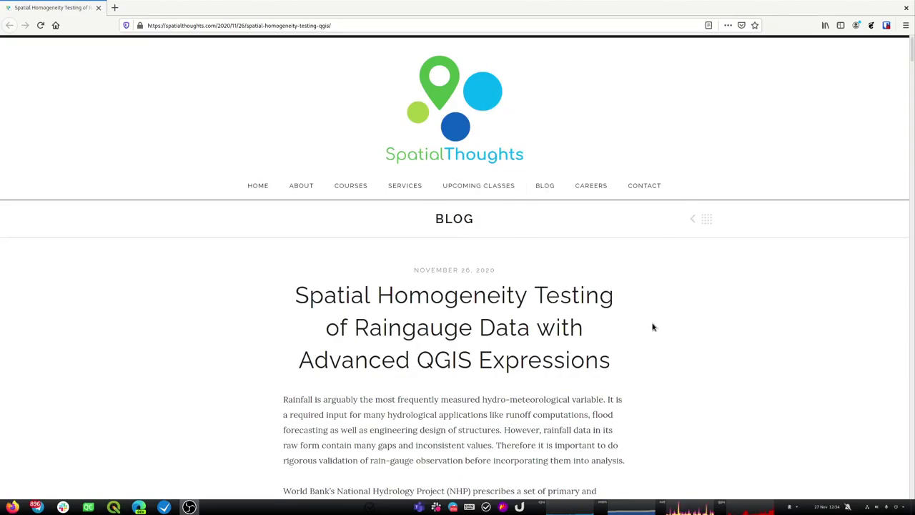
scroll(721, 321, "down", 10)
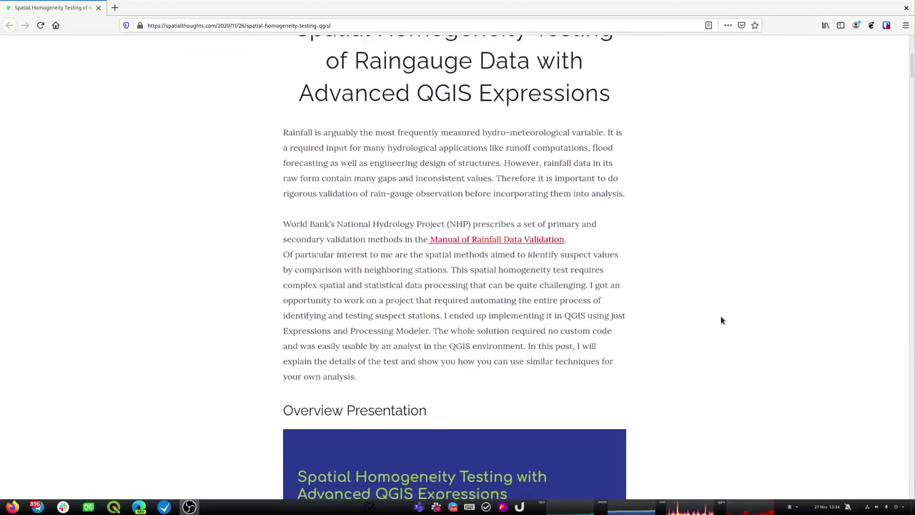
scroll(721, 320, "down", 10)
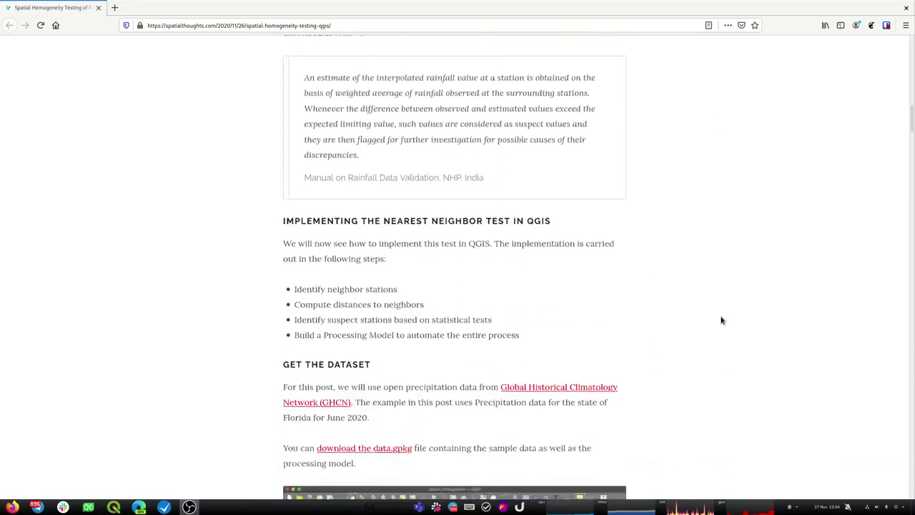
scroll(722, 321, "down", 10)
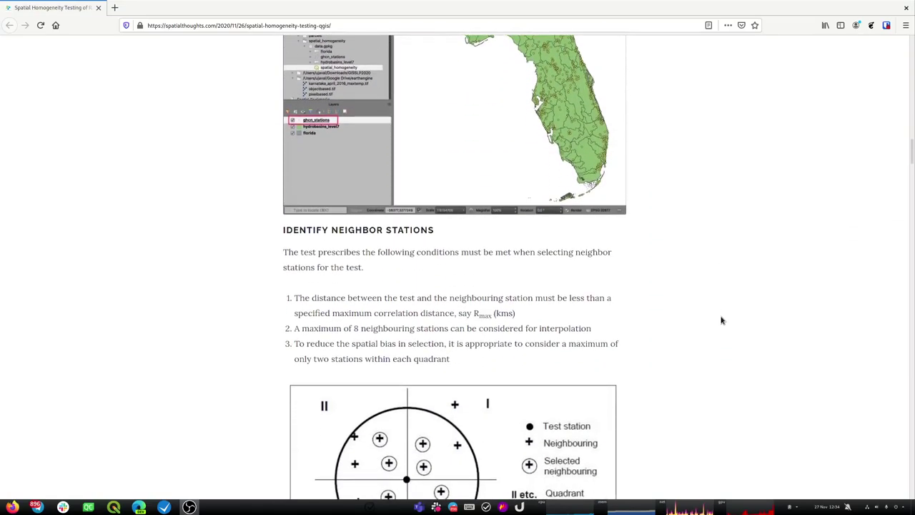
scroll(721, 320, "down", 2)
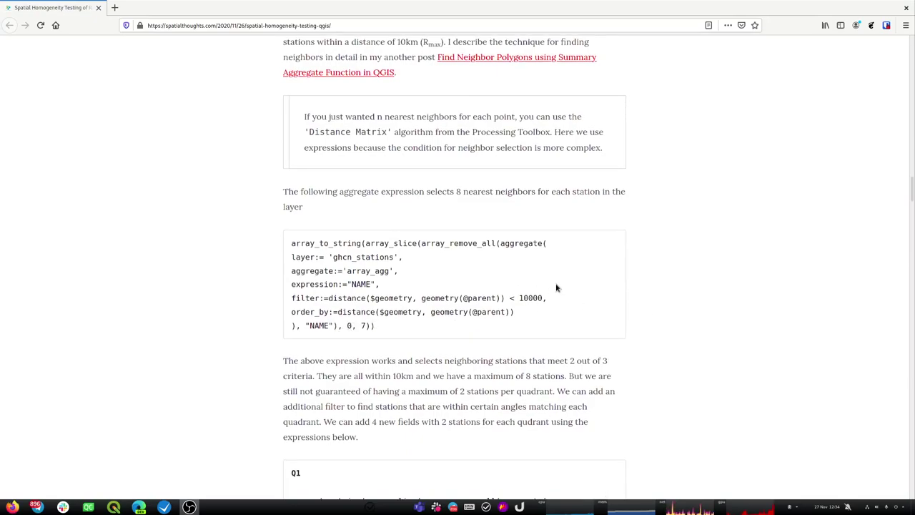
scroll(557, 287, "down", 1)
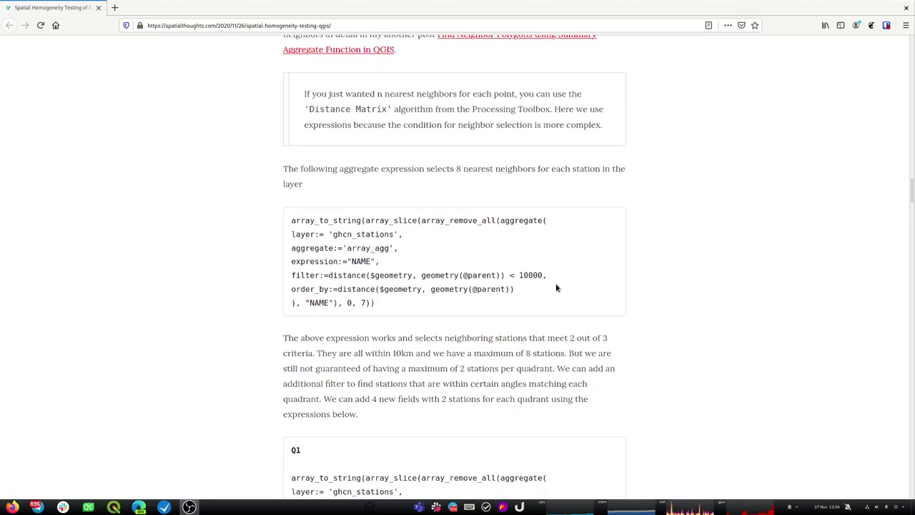
scroll(557, 287, "down", 1)
scroll(557, 288, "down", 4)
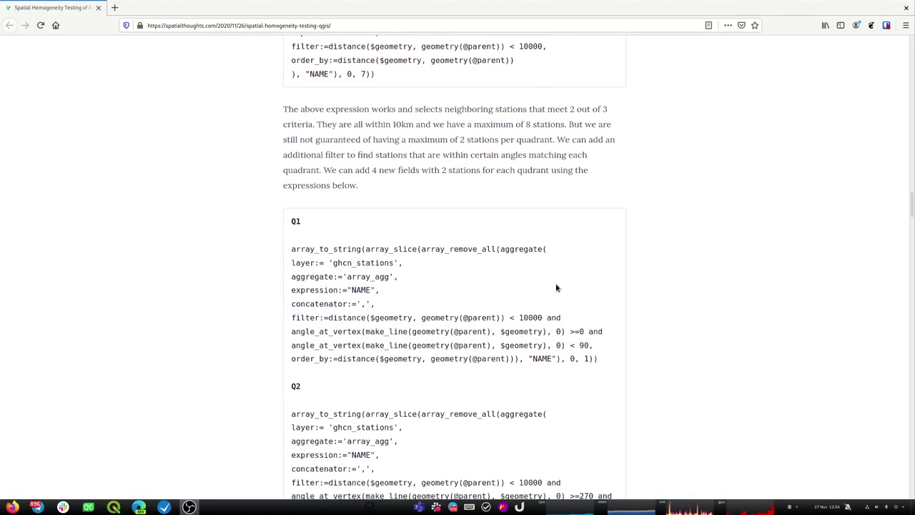
Review the aggregate expressions again, then return to the CasteloDeVide QGIS project.
scroll(557, 287, "up", 10)
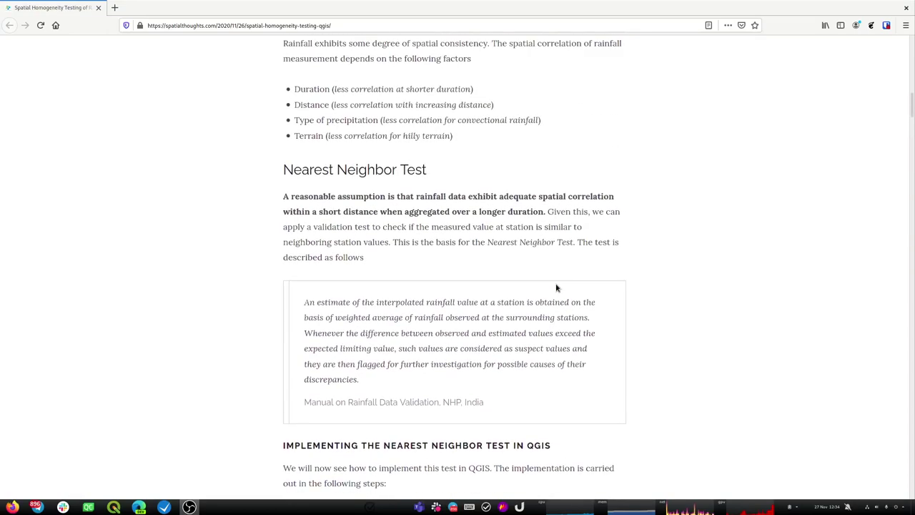
scroll(557, 288, "up", 4)
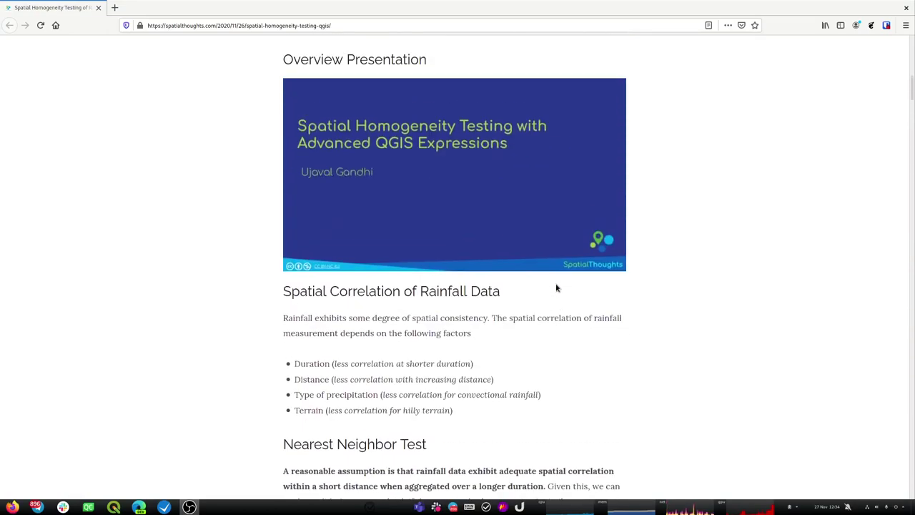
scroll(557, 288, "down", 3)
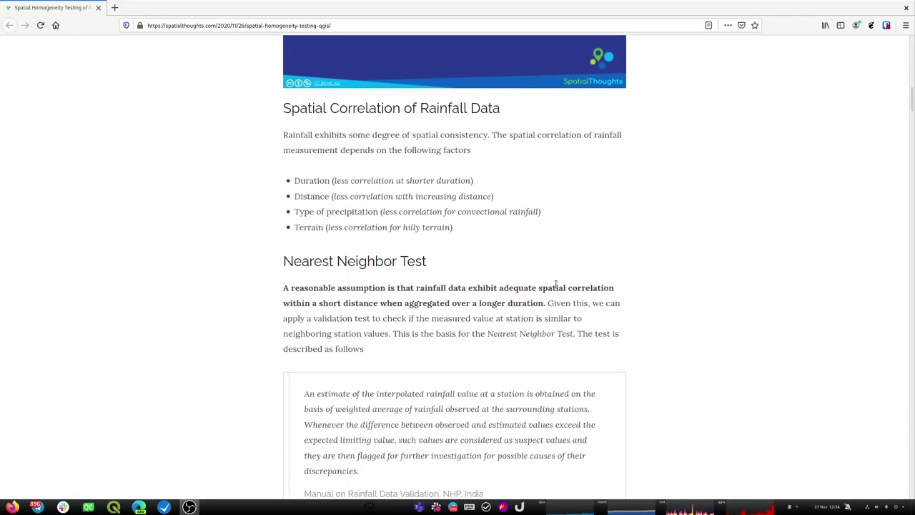
scroll(557, 284, "down", 4)
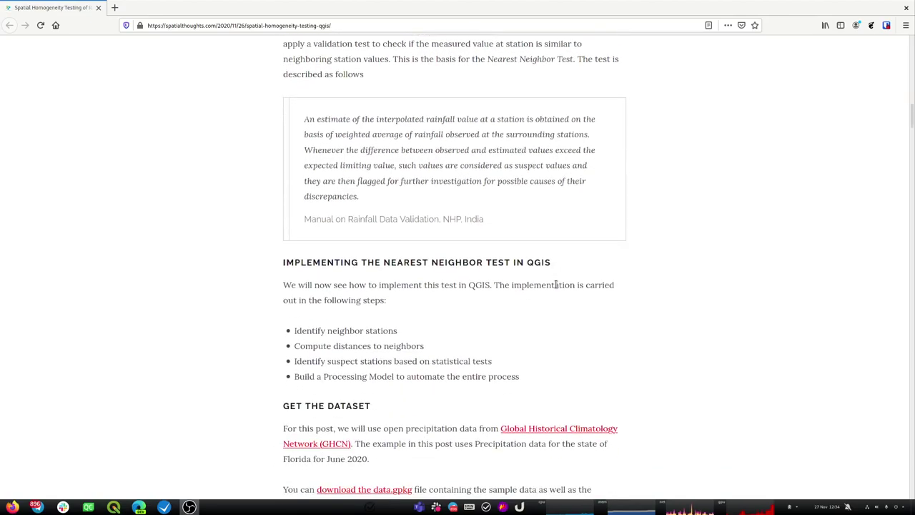
scroll(557, 285, "down", 5)
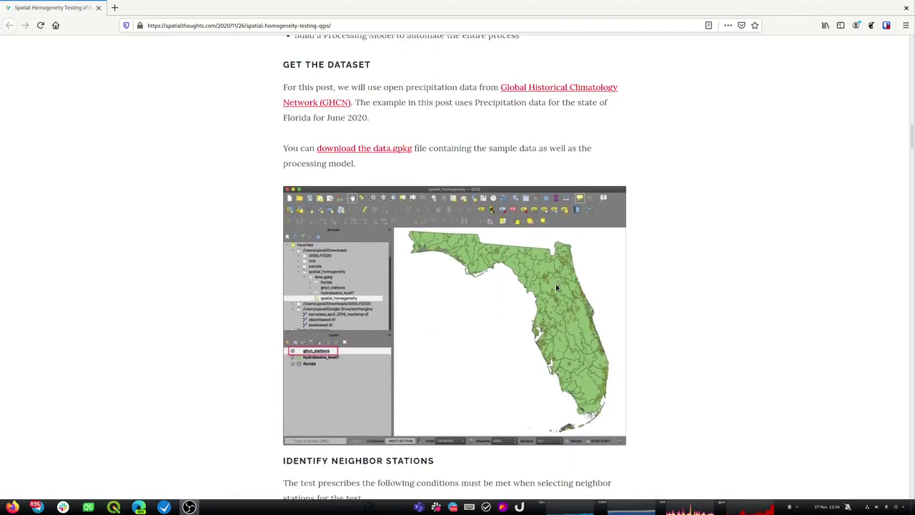
scroll(557, 288, "down", 2)
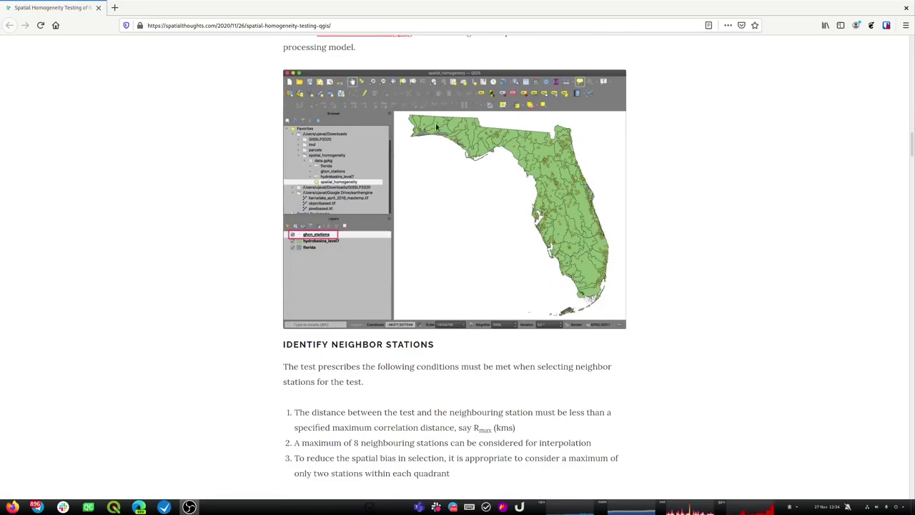
key("alt+Tab")
key("alt+Tab")
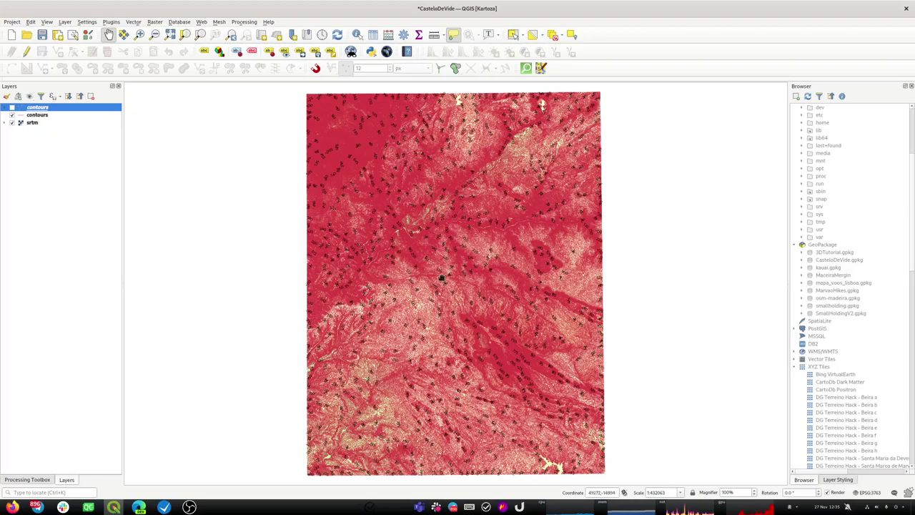
Zoom into two areas of the elevation map, then start a new project.
left_click_drag(405, 232, 494, 305)
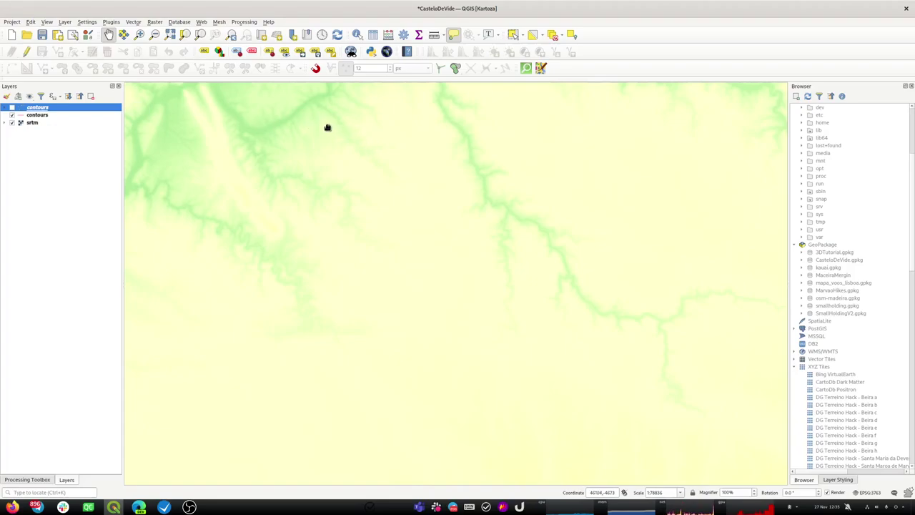
scroll(493, 276, "down", 2)
left_click_drag(404, 174, 517, 320)
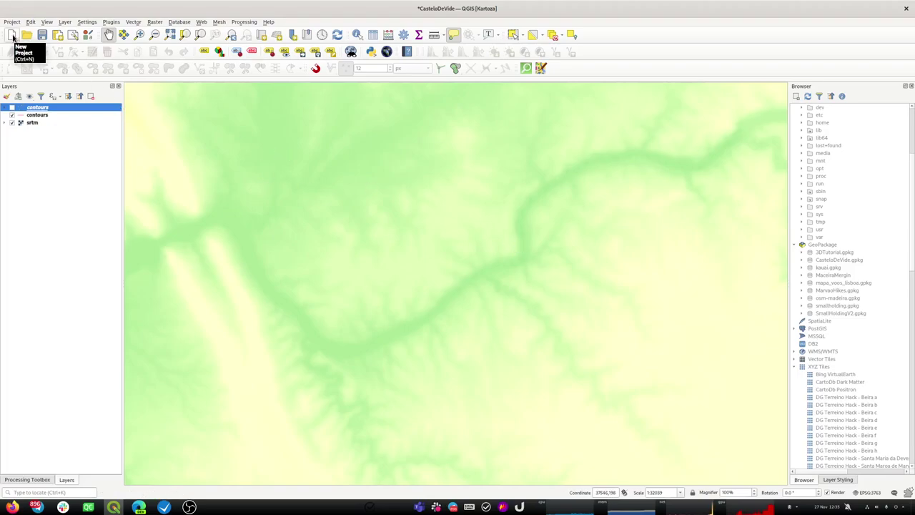
left_click(13, 36)
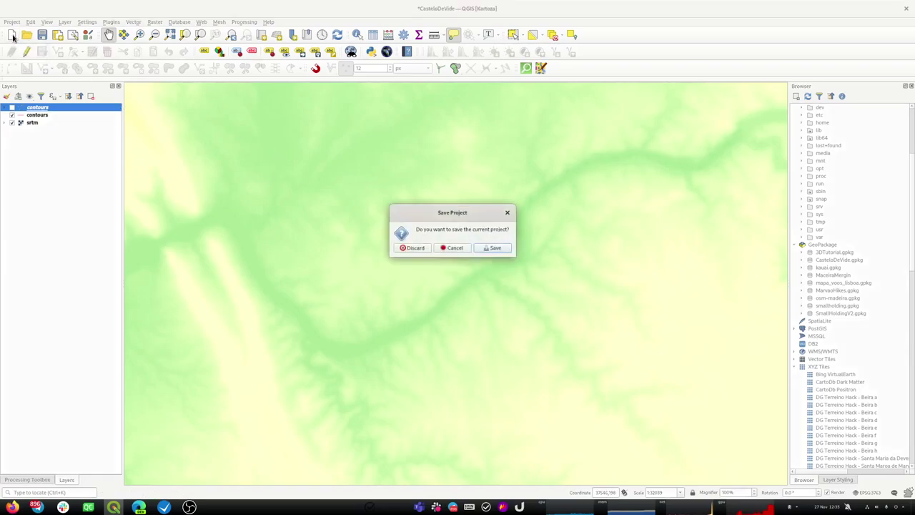
Discard the CasteloDeVide changes and open the recent kauai project.
left_click(413, 248)
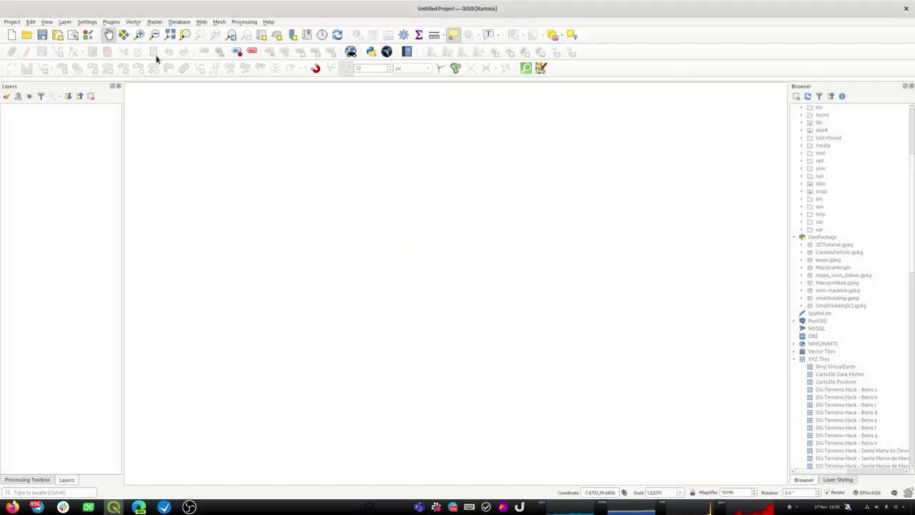
left_click(14, 22)
mouse_move(78, 43)
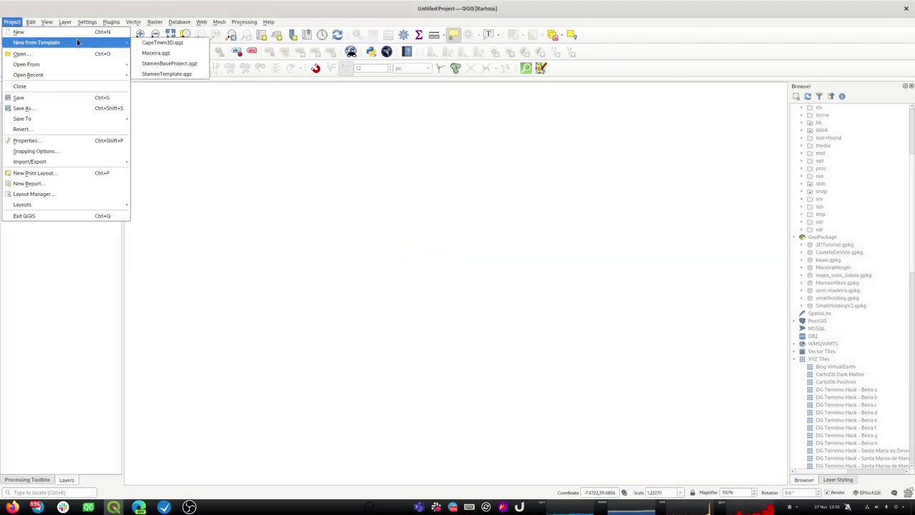
mouse_move(85, 75)
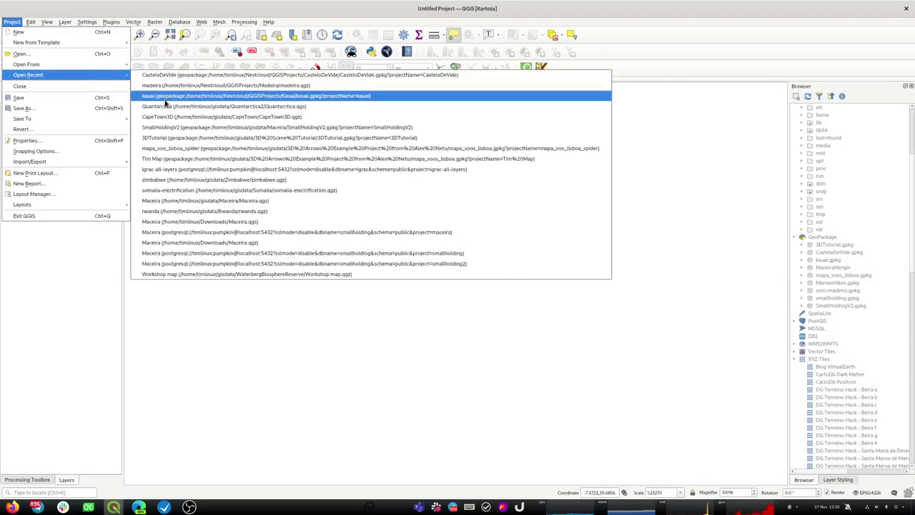
left_click(157, 95)
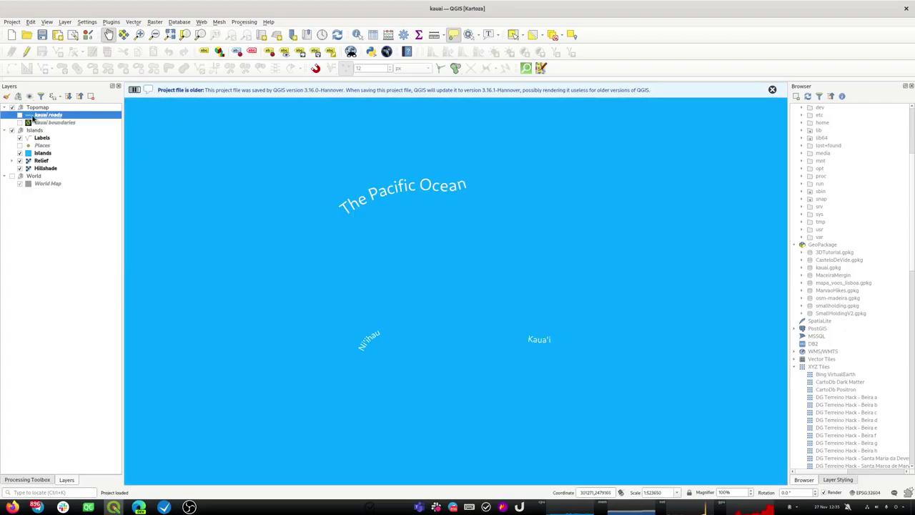
Show kauai roads, zoom to the Islands layer, and frame Kaua'i and Ni'ihau.
left_click(19, 115)
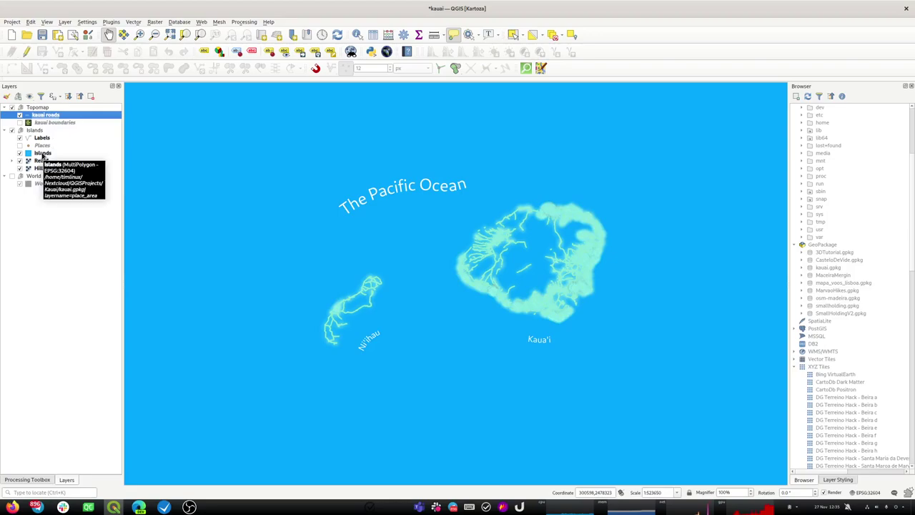
right_click(45, 154)
left_click(51, 157)
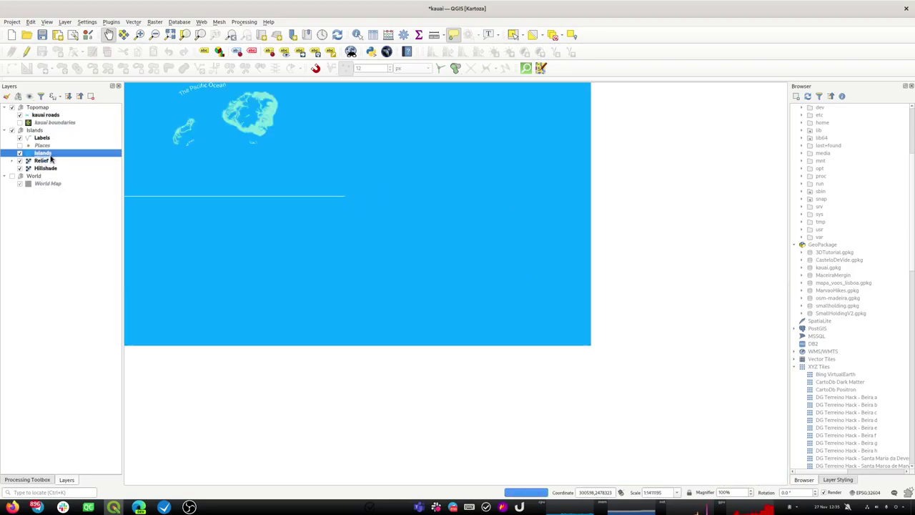
left_click_drag(232, 172, 349, 294)
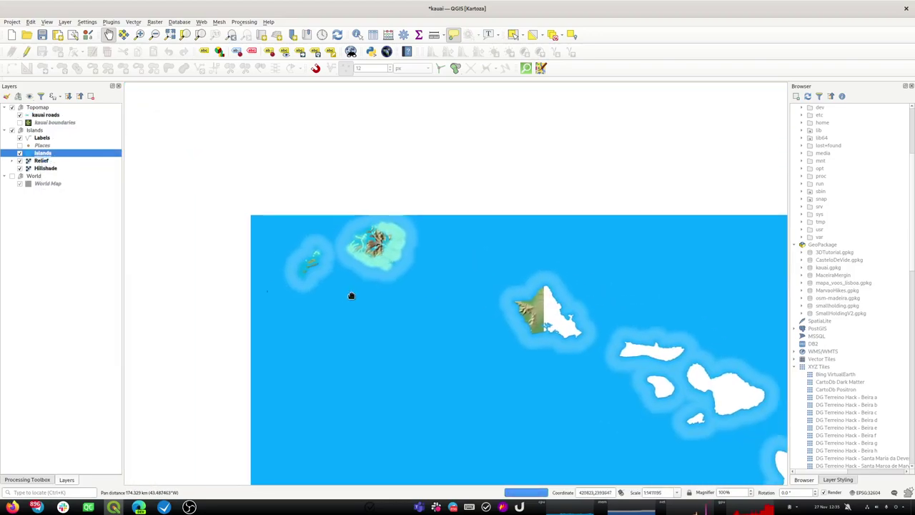
left_click_drag(272, 190, 425, 303)
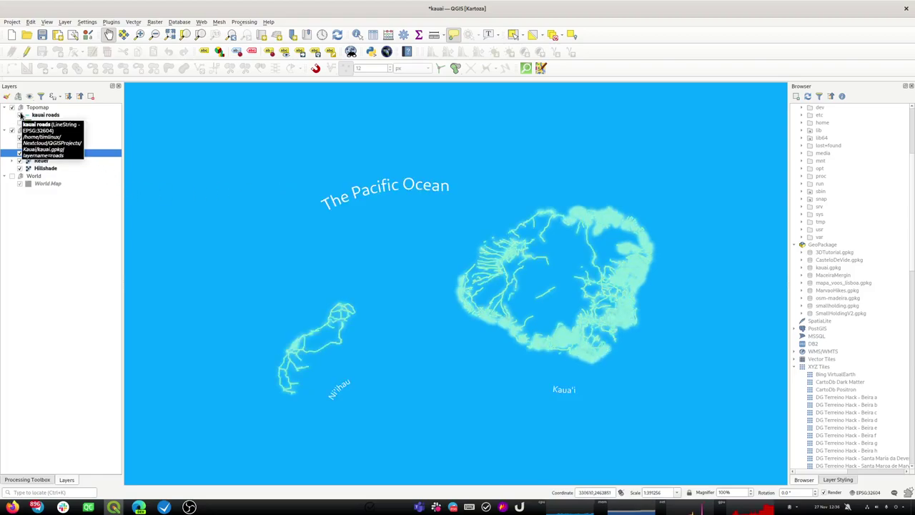
Save the kauai roads glowing line symbol to the library as 'Blue Glowing Lines'.
left_click(37, 116)
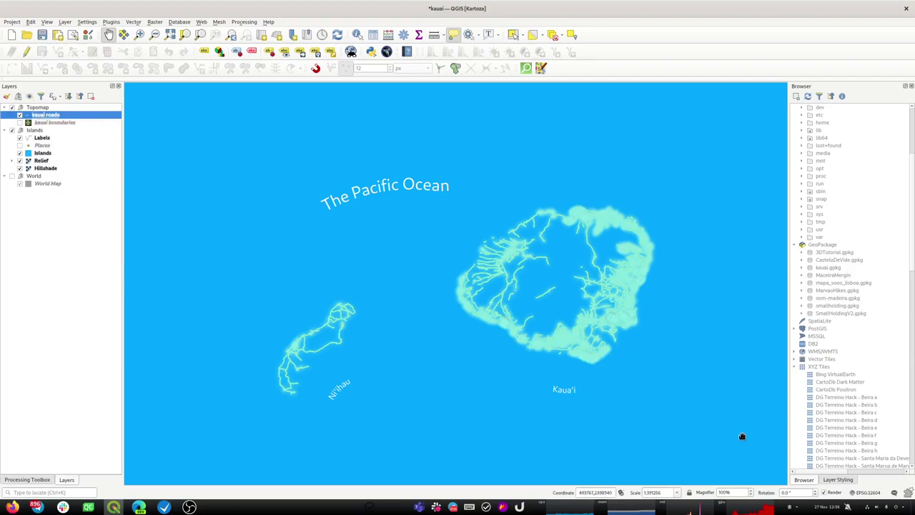
left_click(838, 479)
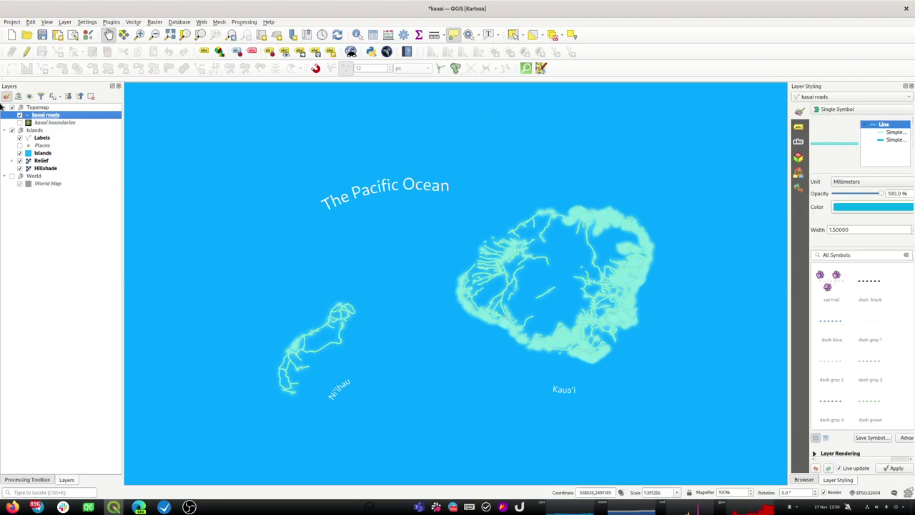
double_click(46, 115)
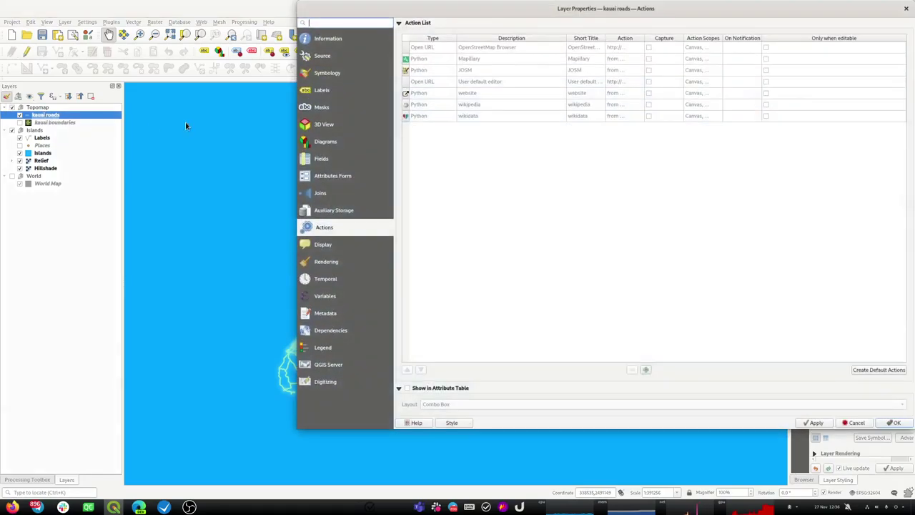
left_click(327, 75)
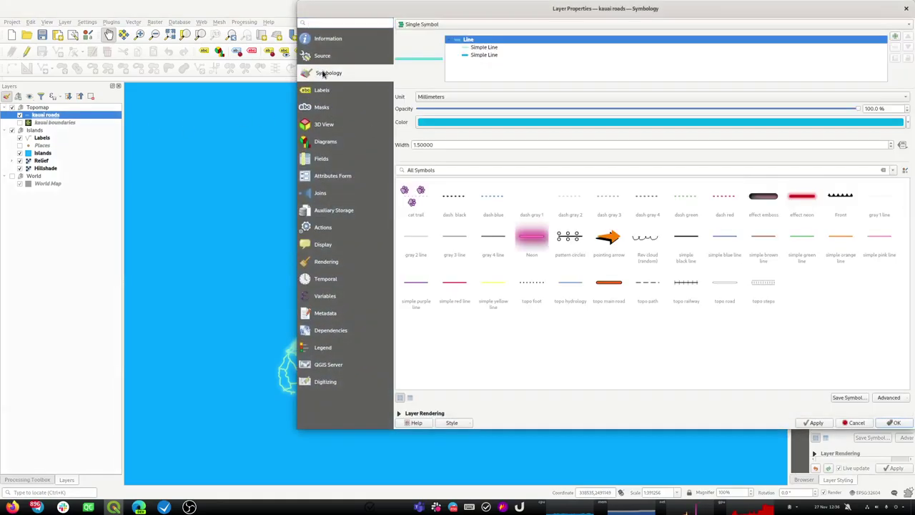
left_click(848, 397)
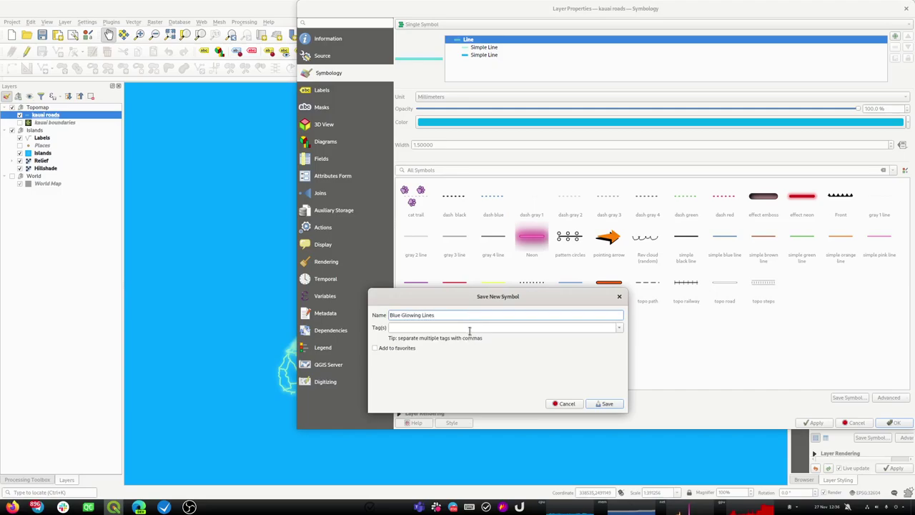
left_click(469, 328)
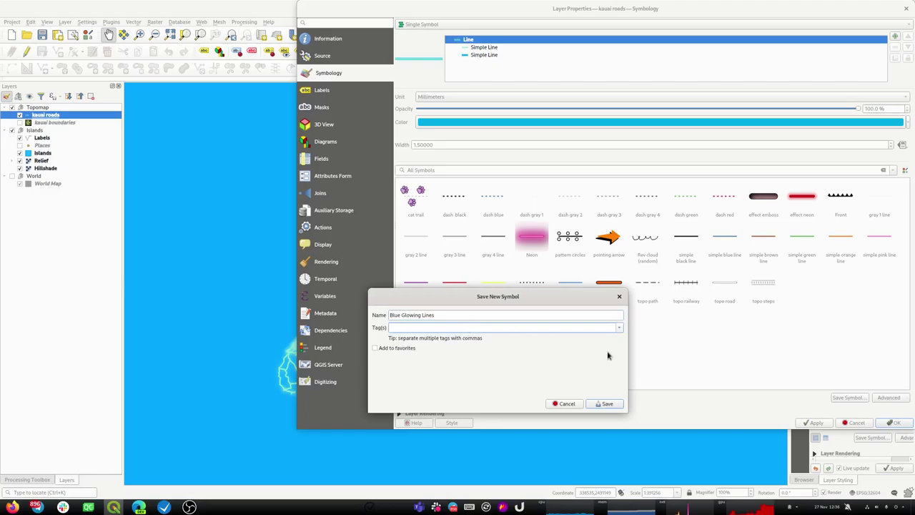
left_click(604, 403)
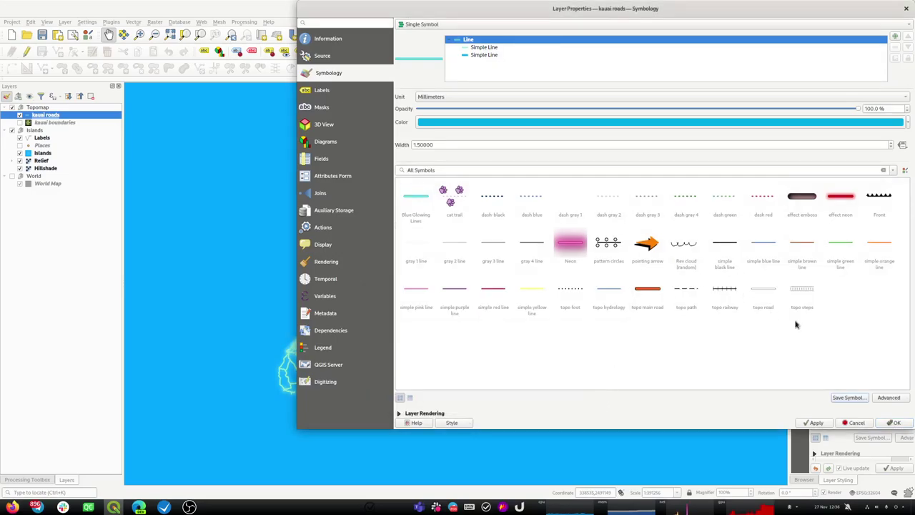
Delete the blue second line layer, turn off draw effects, and apply the style.
left_click(483, 47)
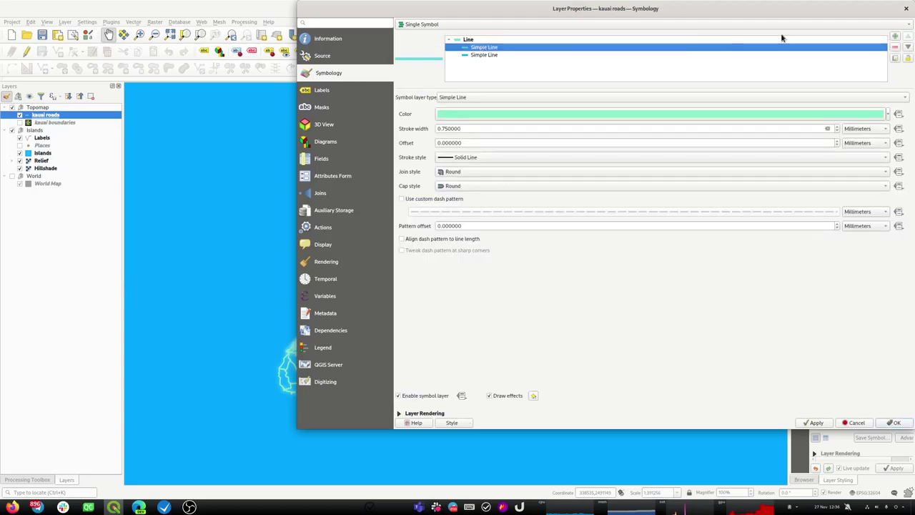
left_click(617, 55)
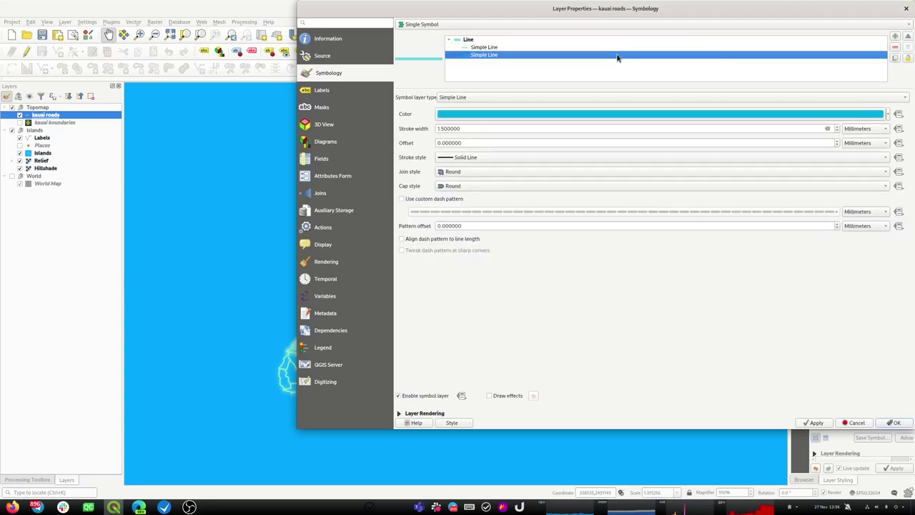
left_click(896, 48)
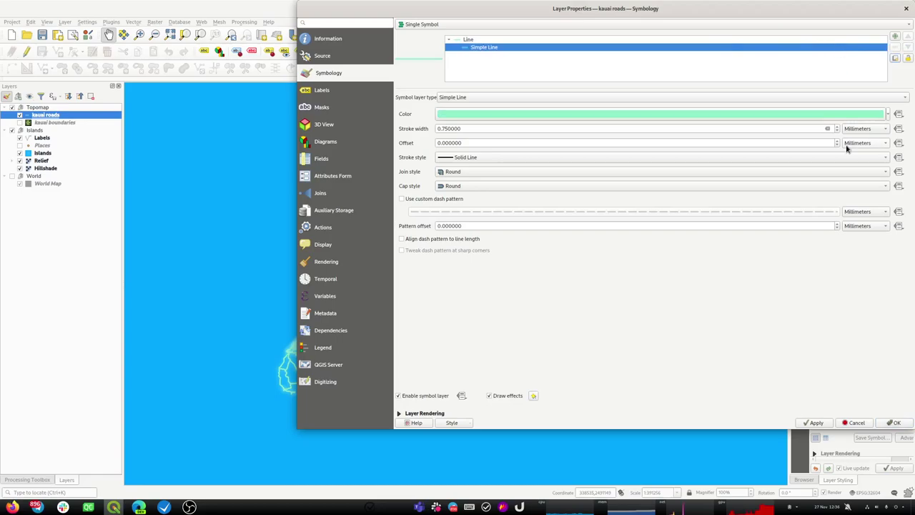
left_click(495, 397)
left_click(892, 423)
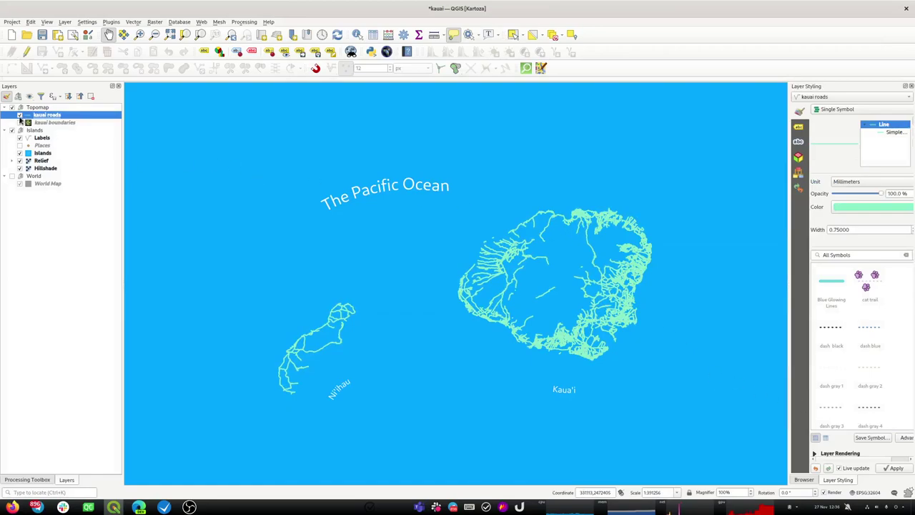
Move Islands below Hillshade so the terrain shows, then try selecting roads on Kaua'i.
left_click(37, 162)
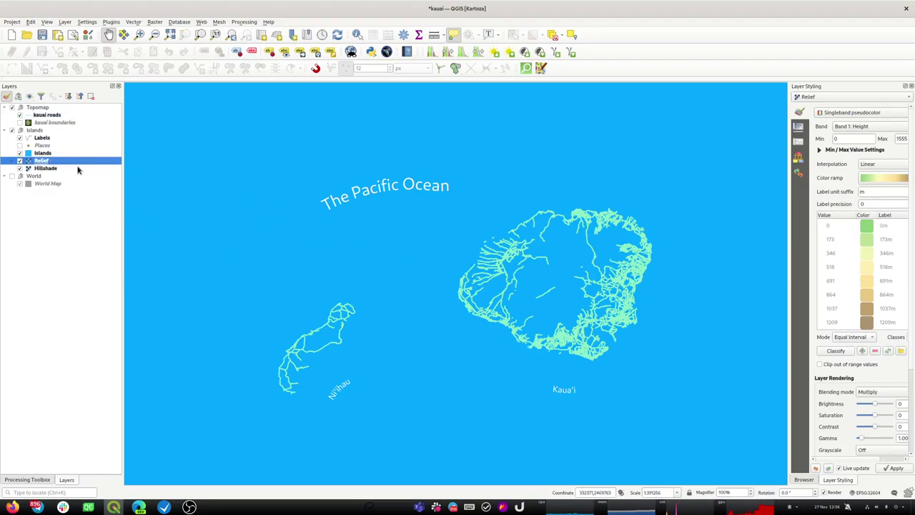
left_click_drag(39, 155, 34, 172)
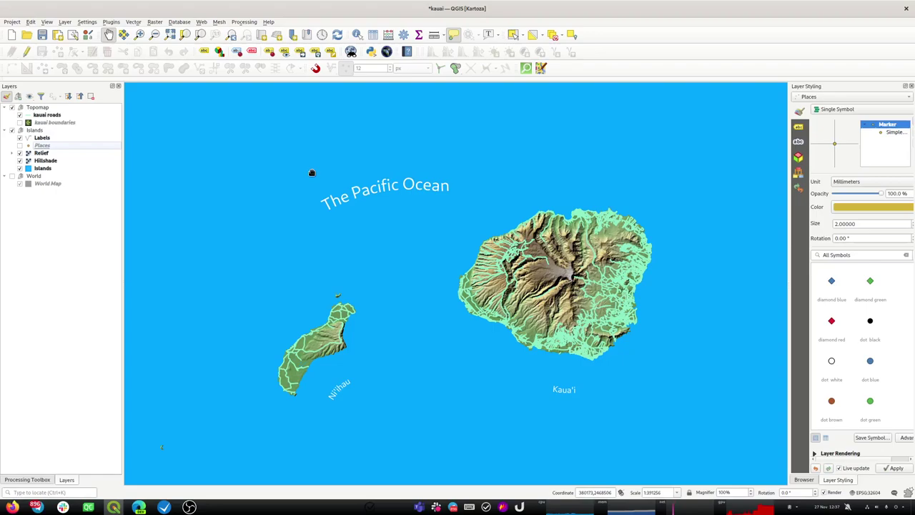
left_click(516, 37)
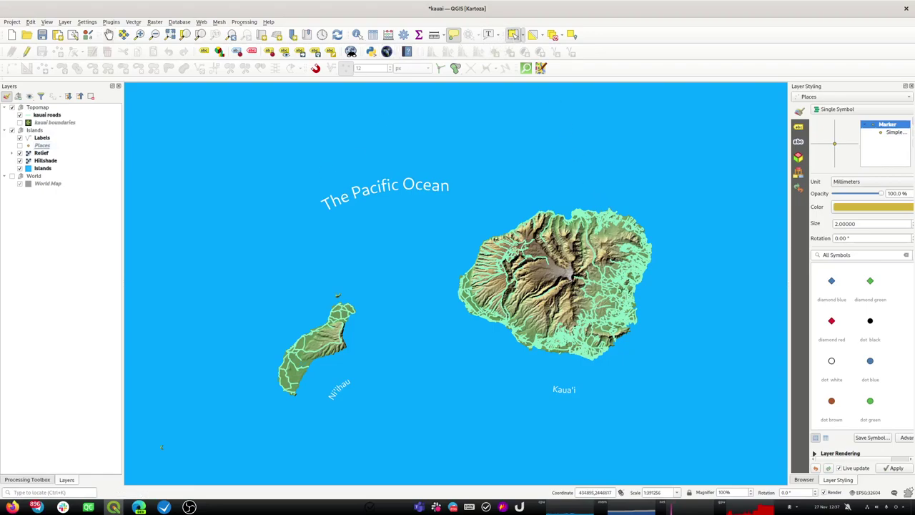
left_click(44, 117)
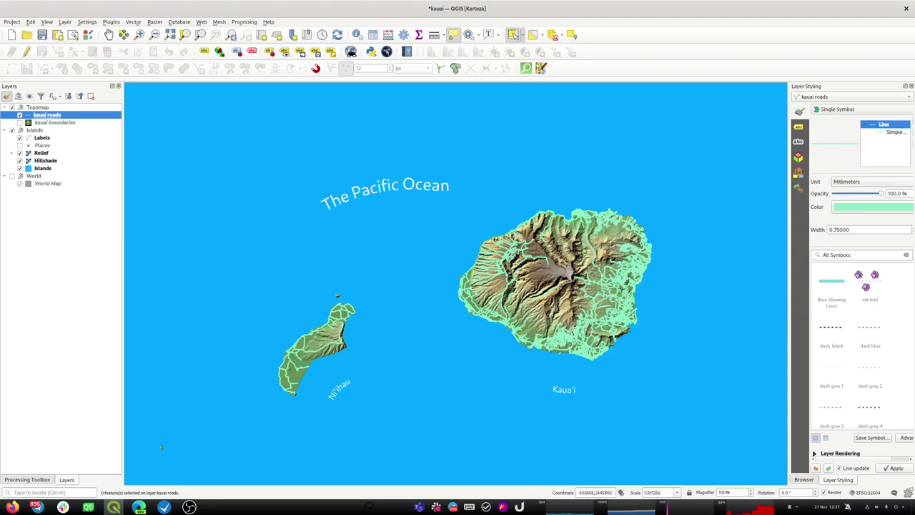
left_click(513, 37)
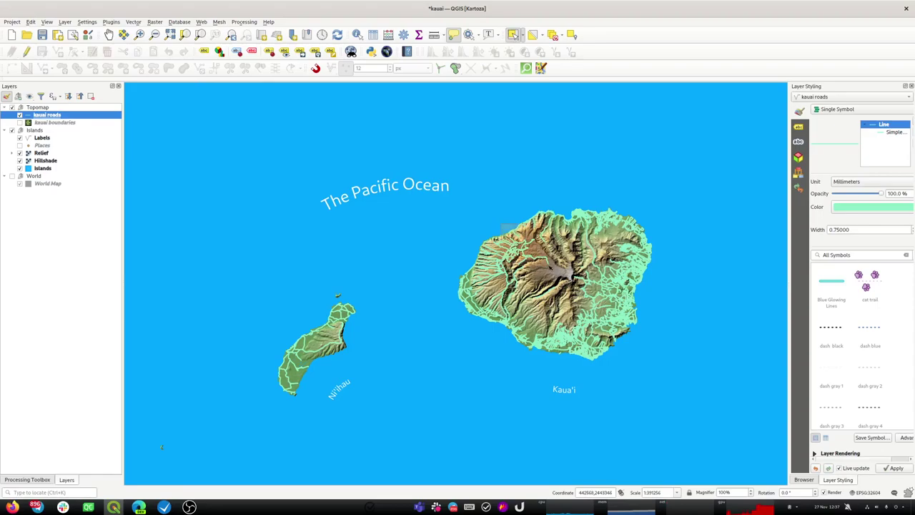
left_click(549, 264)
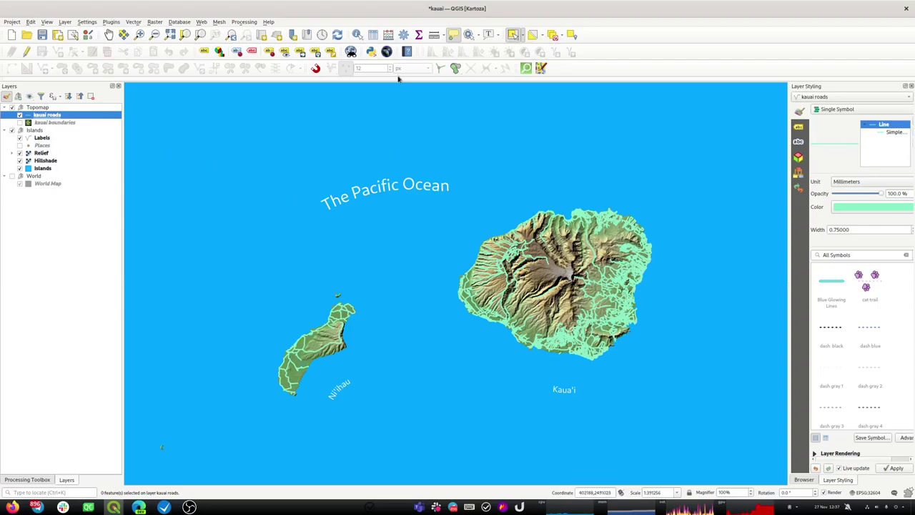
Zoom to the full kauai roads extent and select roads across eastern Kaua'i.
left_click(138, 34)
left_click_drag(487, 215, 604, 293)
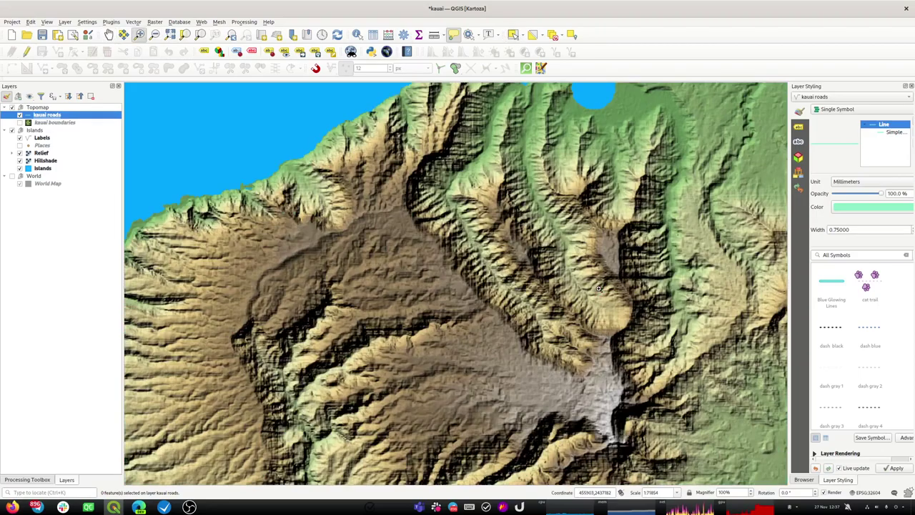
right_click(34, 116)
left_click(48, 119)
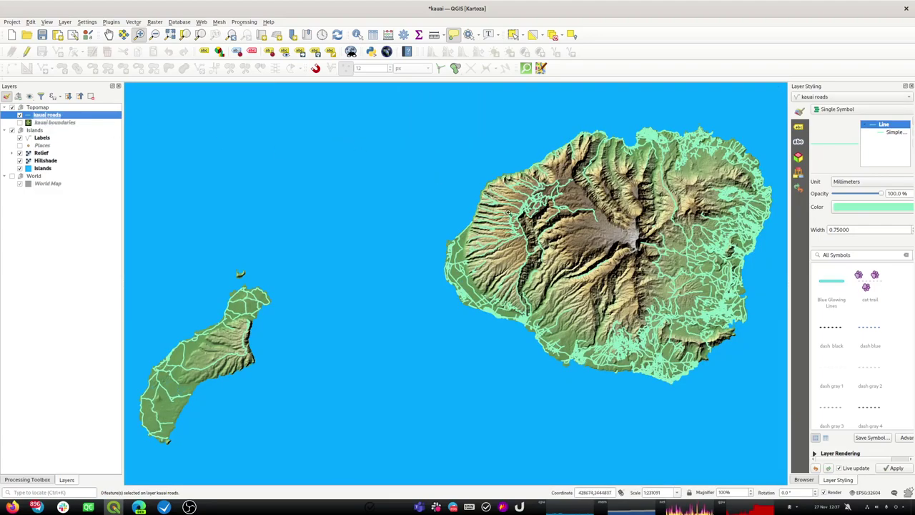
left_click(513, 34)
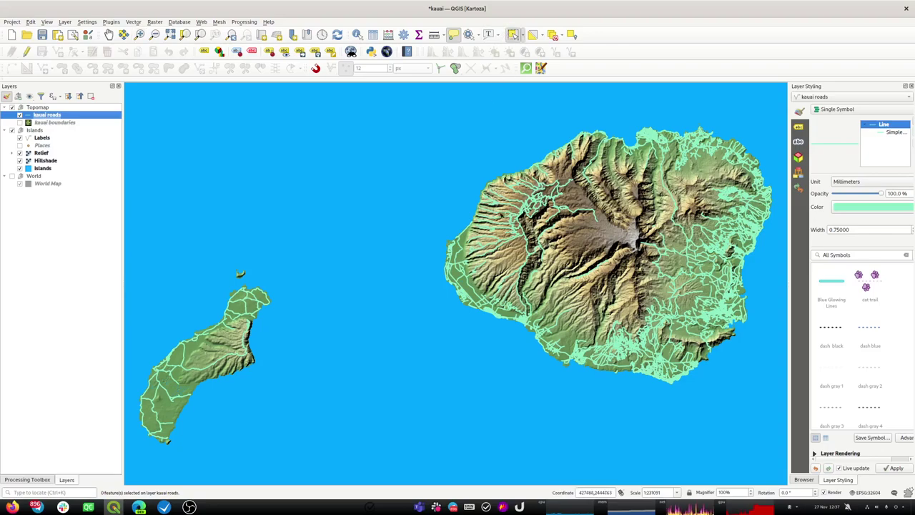
left_click_drag(499, 163, 563, 234)
left_click_drag(529, 175, 595, 265)
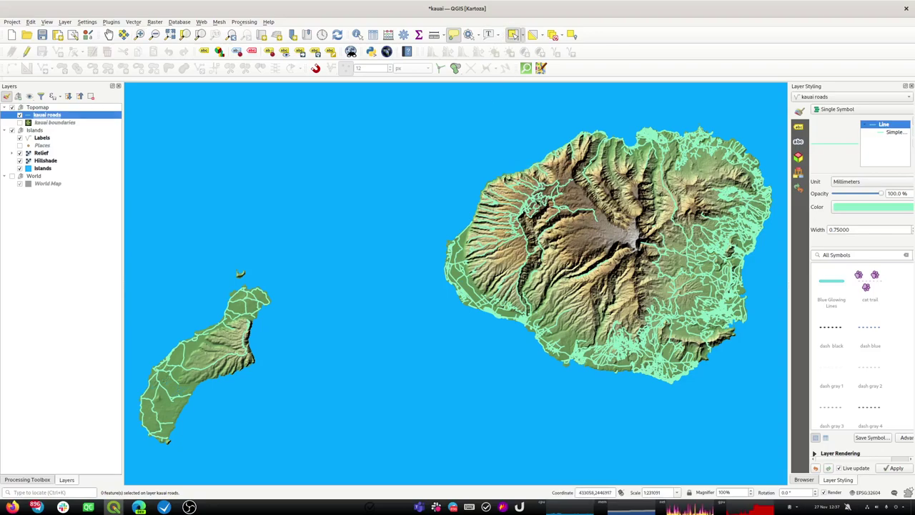
Start a new project without saving kauai and add the OpenTopoMap XYZ basemap.
left_click(11, 34)
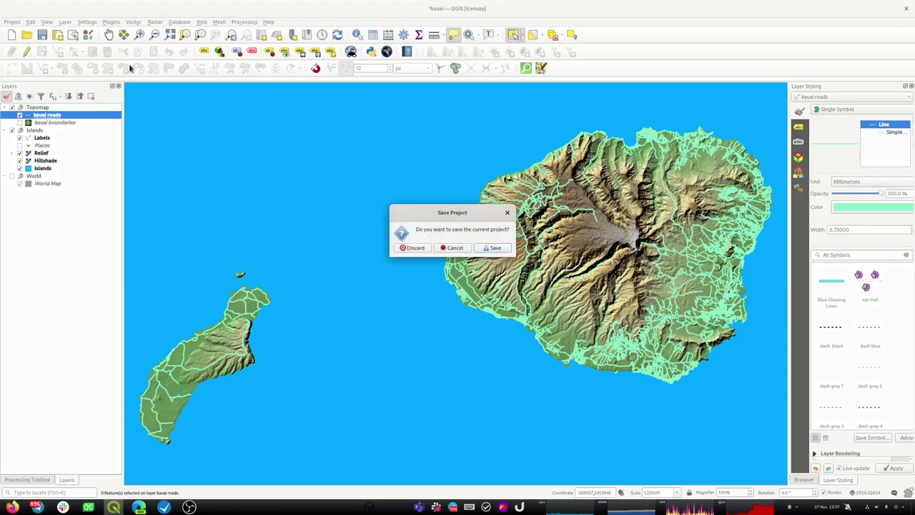
left_click(410, 248)
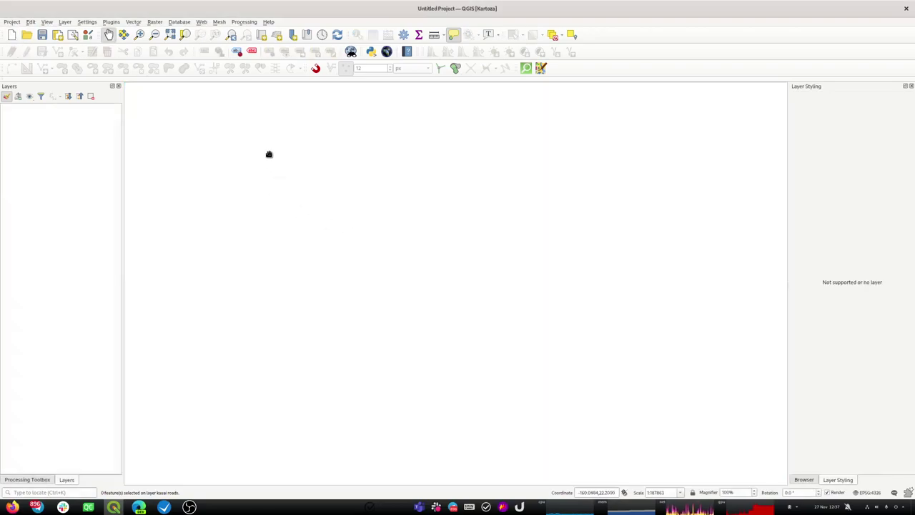
left_click(803, 480)
scroll(855, 381, "down", 15)
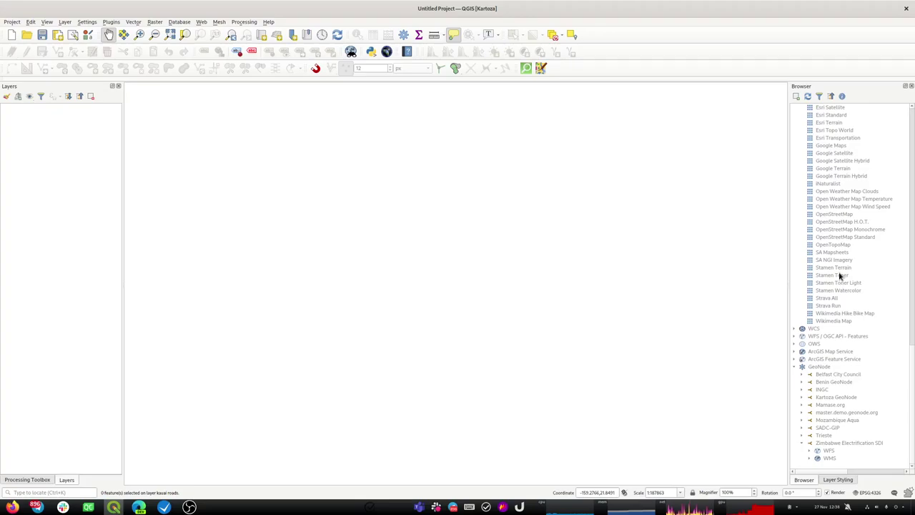
left_click(835, 245)
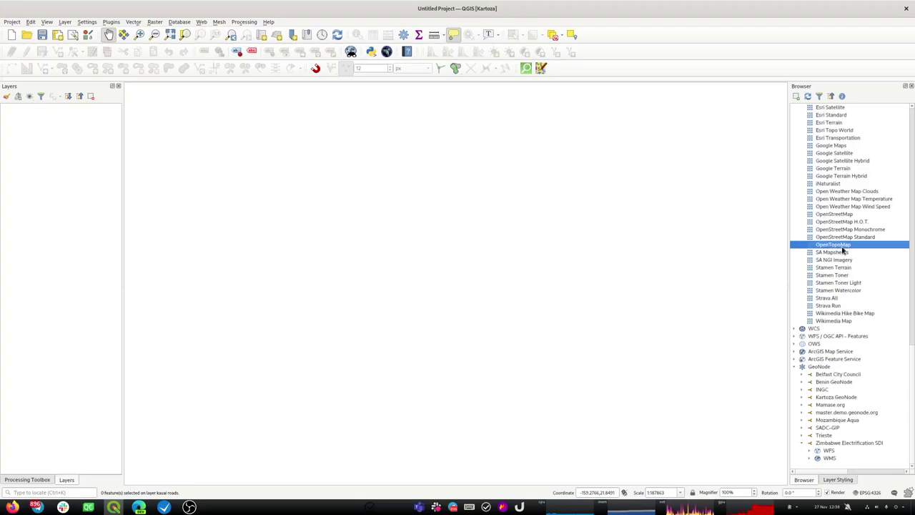
left_click_drag(841, 247, 603, 235)
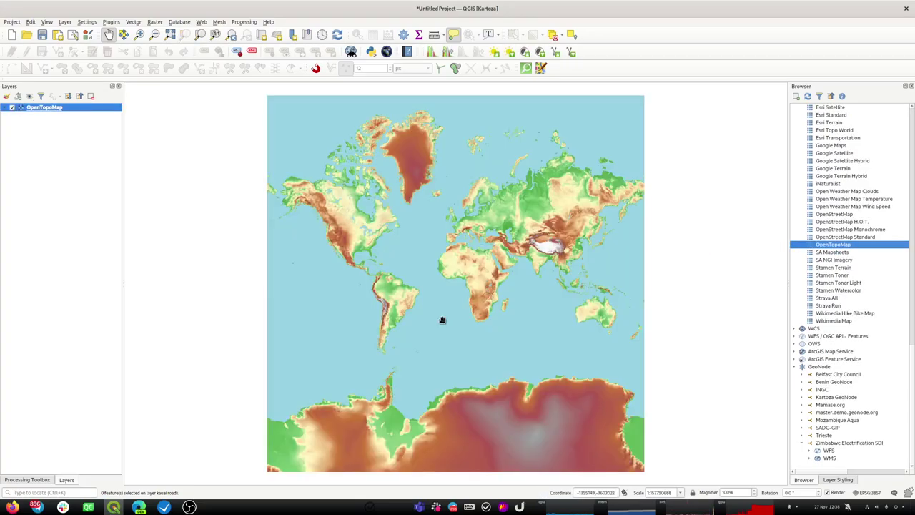
Zoom the basemap from the Mediterranean down to Castelo Branco town, then launch QuickOSM.
left_click_drag(433, 215, 509, 269)
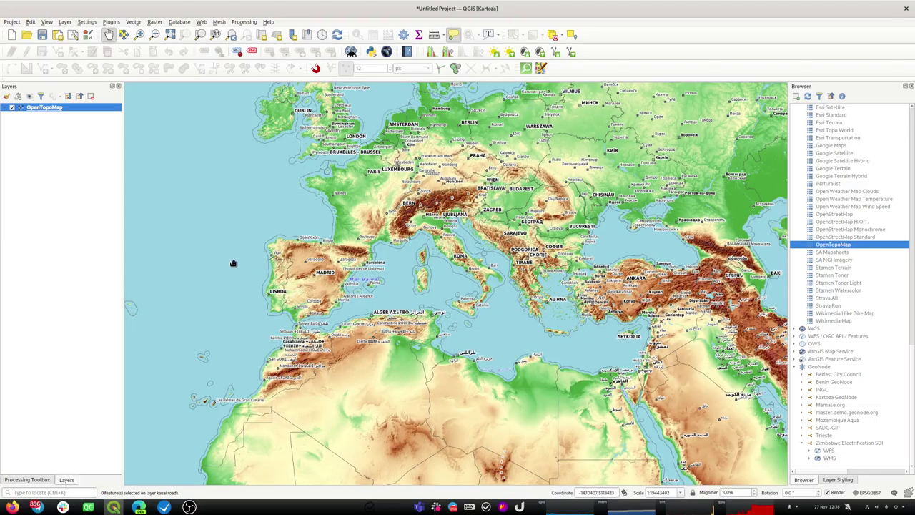
left_click_drag(233, 259, 324, 350)
left_click_drag(474, 180, 478, 333)
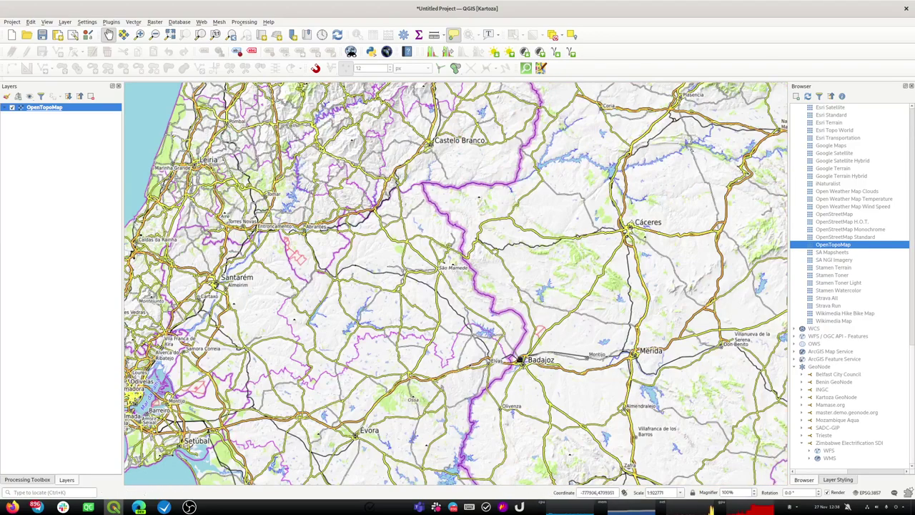
left_click_drag(386, 276, 474, 343)
left_click_drag(490, 178, 595, 259)
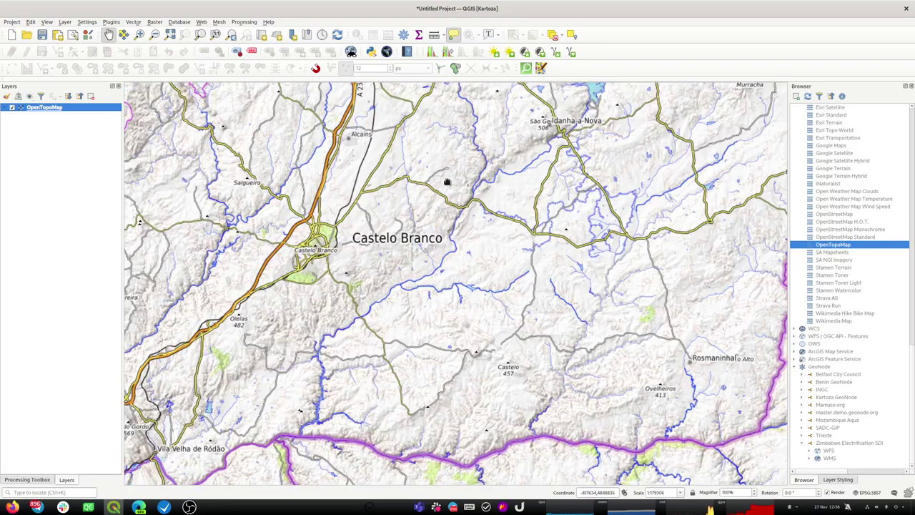
scroll(268, 248, "up", 2)
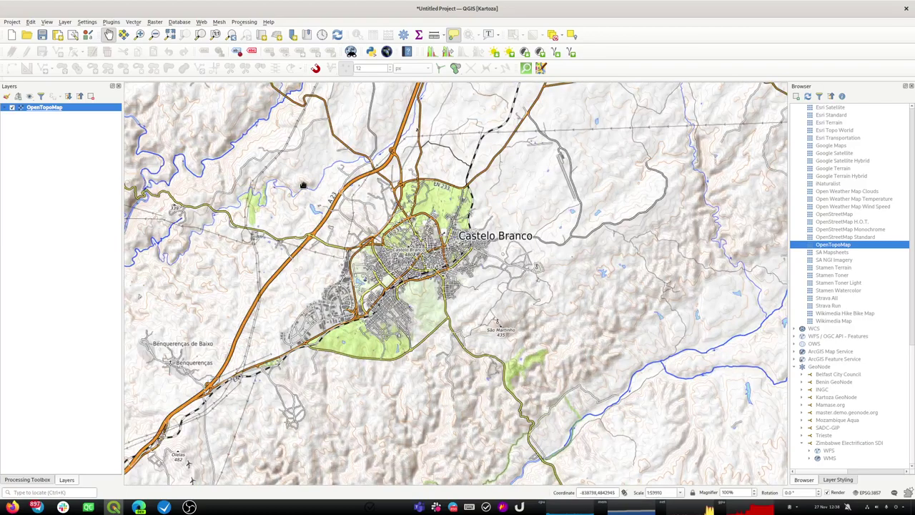
left_click_drag(237, 134, 555, 405)
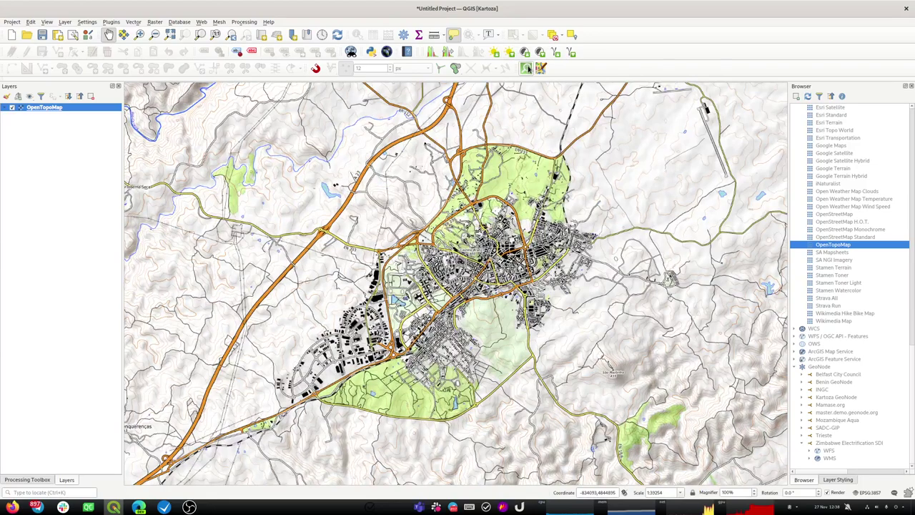
left_click(526, 68)
Run a QuickOSM query for key highway within the canvas extent.
left_click(383, 125)
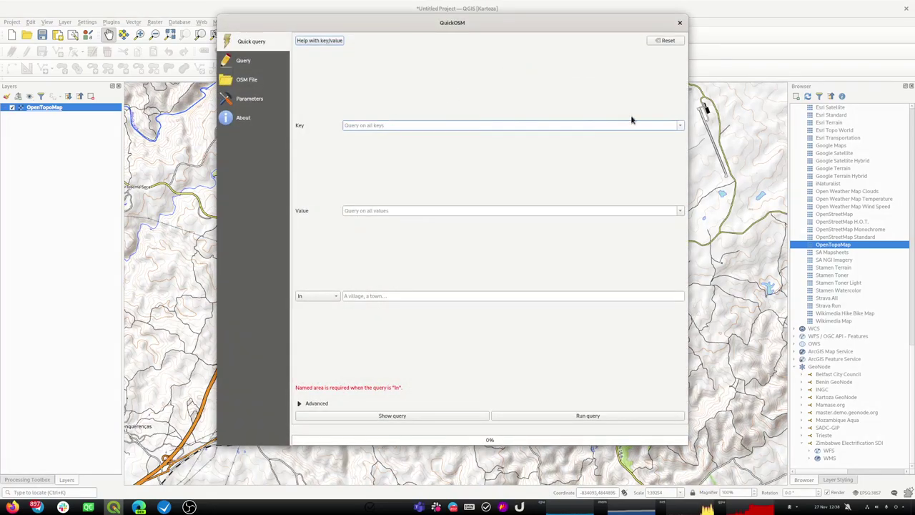
left_click(678, 125)
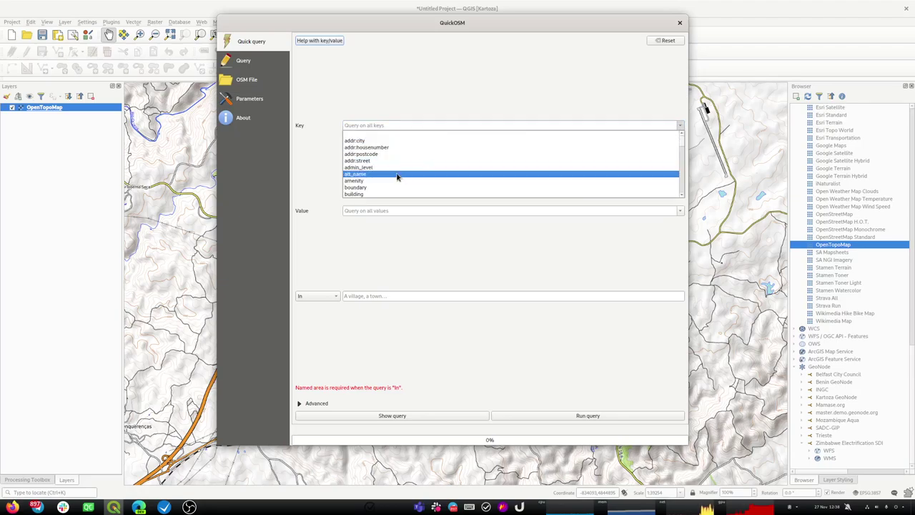
scroll(401, 189, "down", 1)
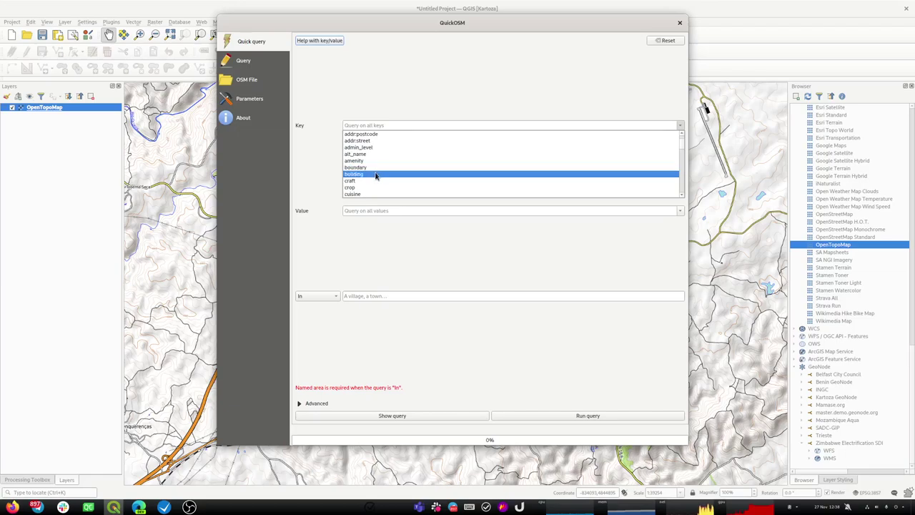
scroll(387, 188, "down", 1)
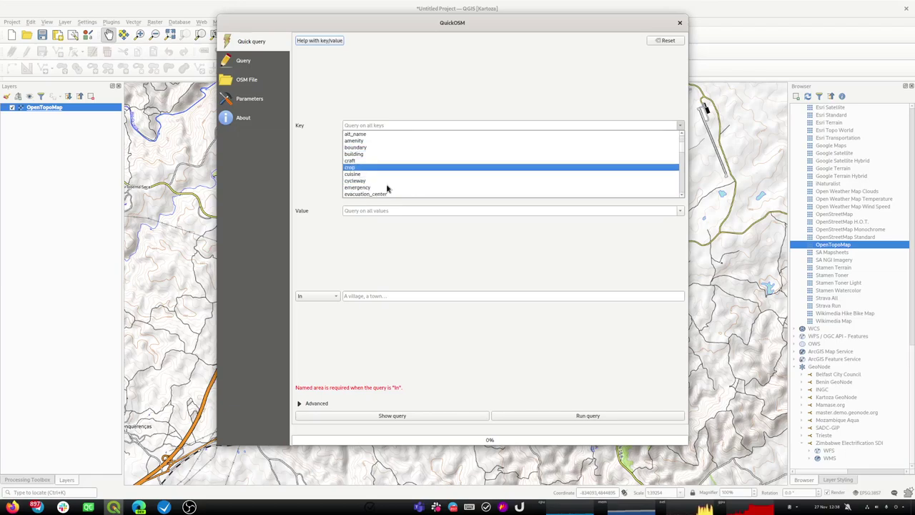
scroll(387, 188, "down", 2)
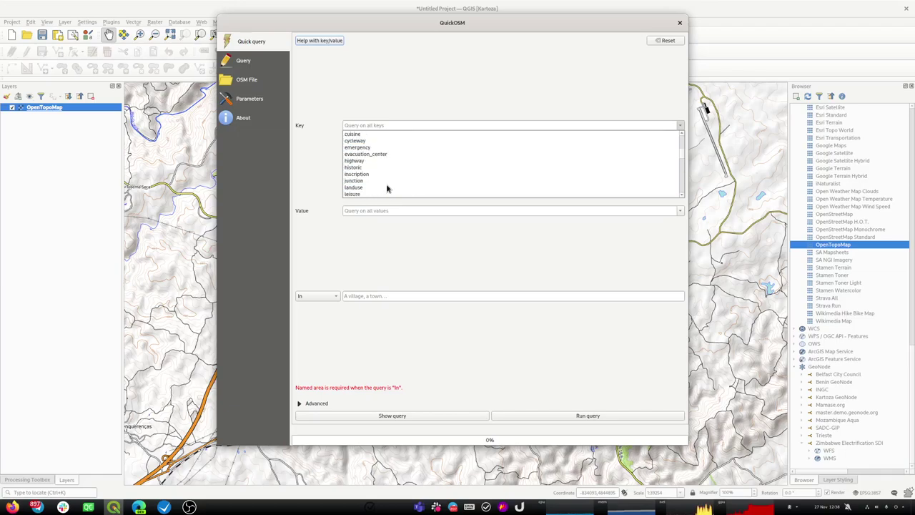
left_click(365, 162)
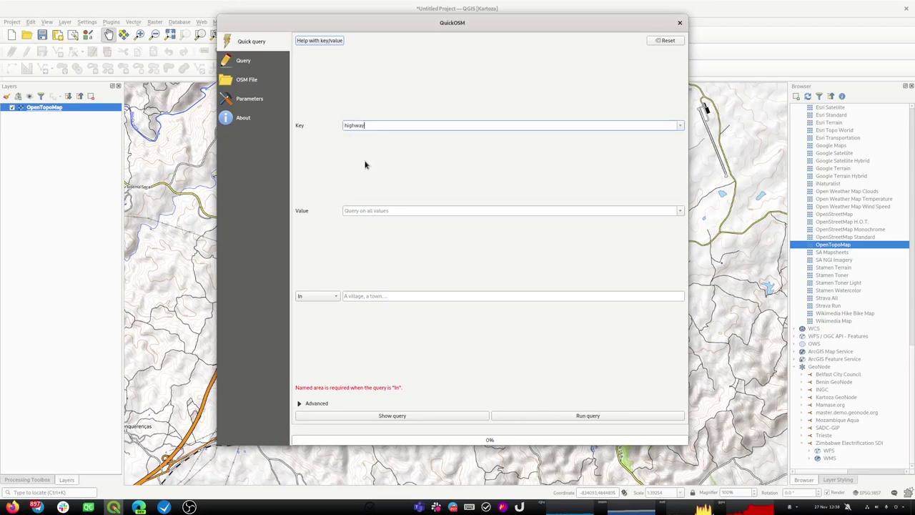
left_click(331, 299)
left_click(325, 321)
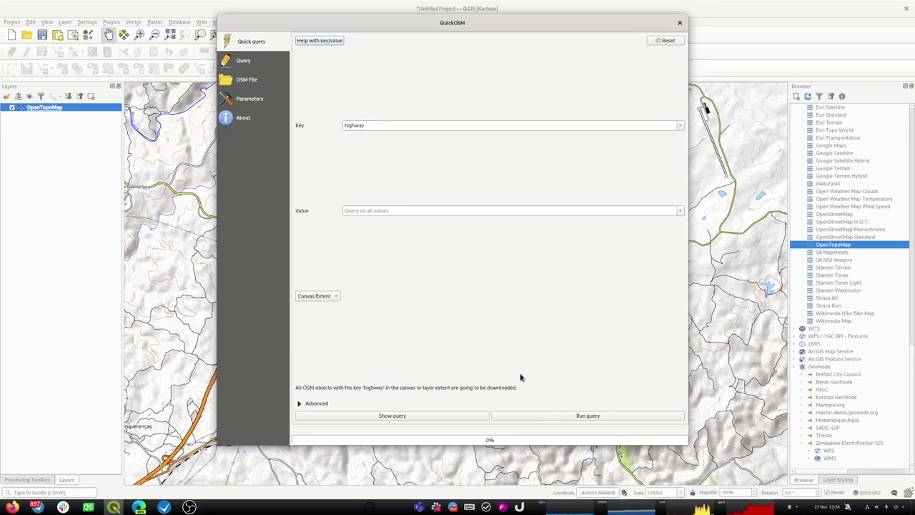
left_click(569, 416)
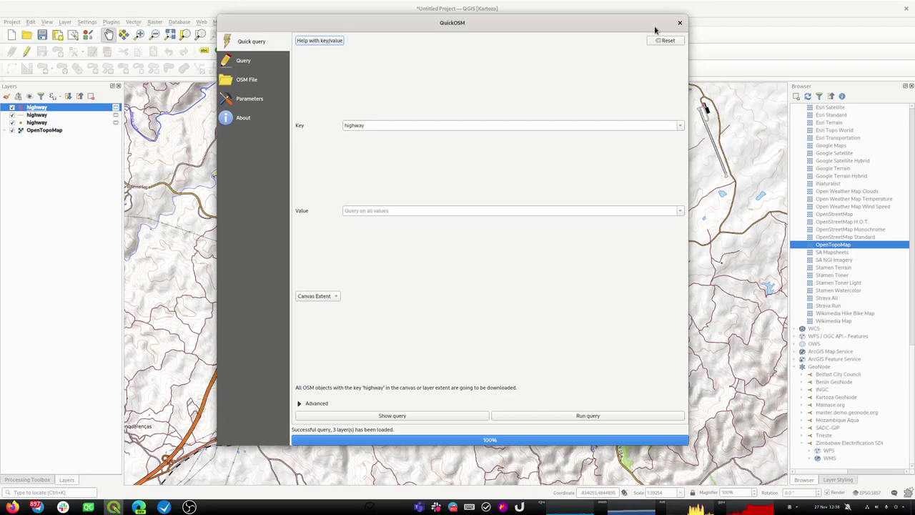
left_click(679, 22)
Hide OpenTopoMap and remove the highway point and polygon layers, keeping the lines.
left_click(34, 132)
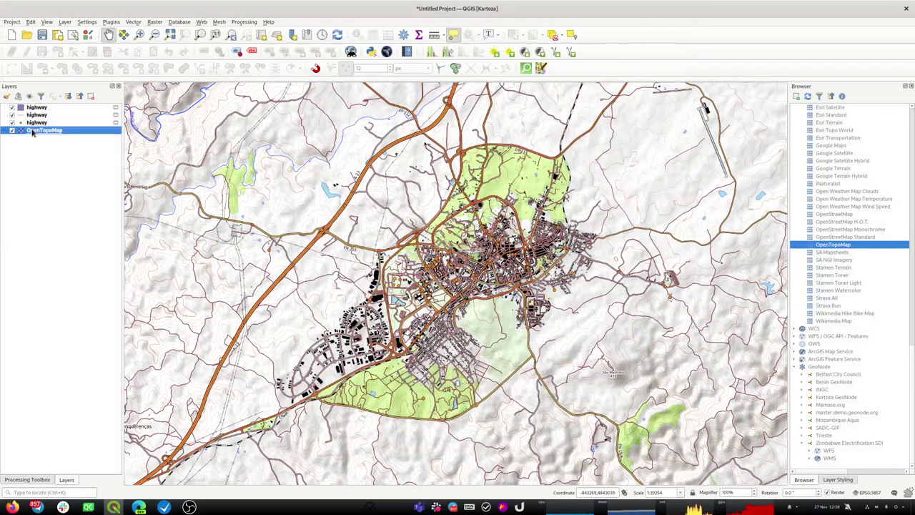
left_click(12, 131)
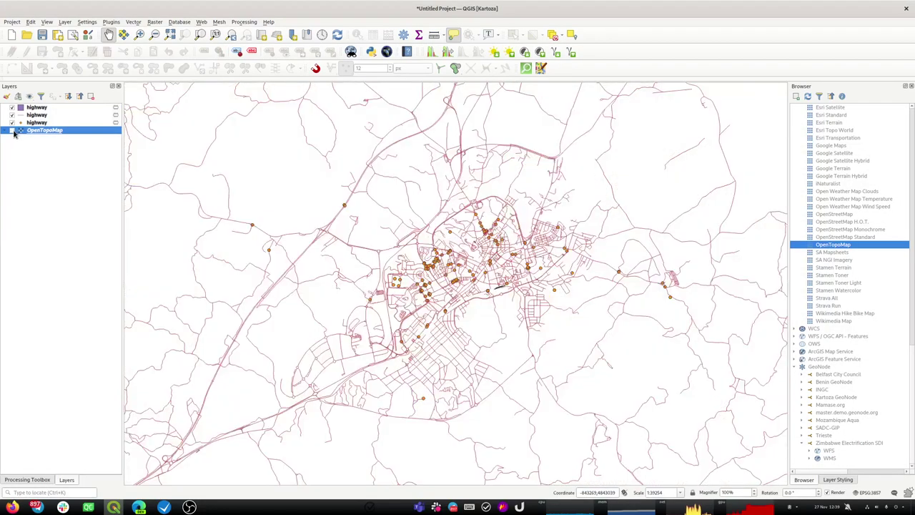
left_click(36, 123)
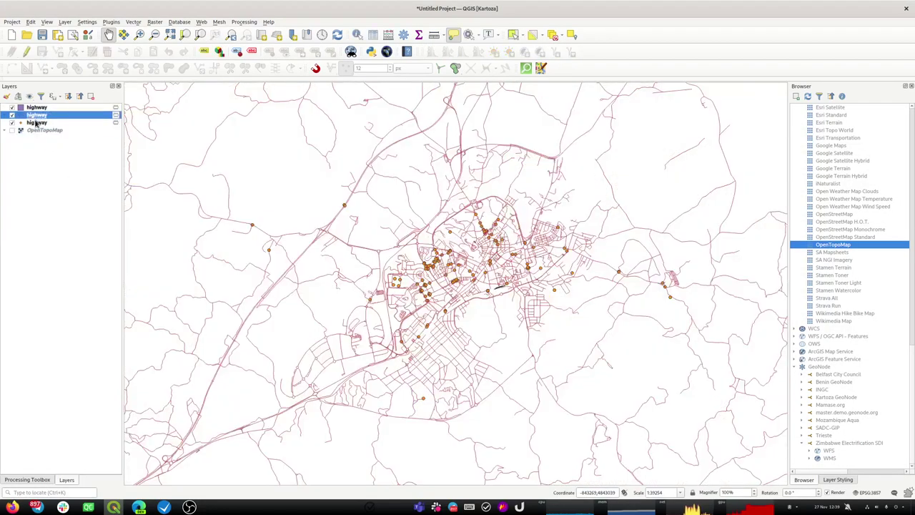
key("ctrl+d")
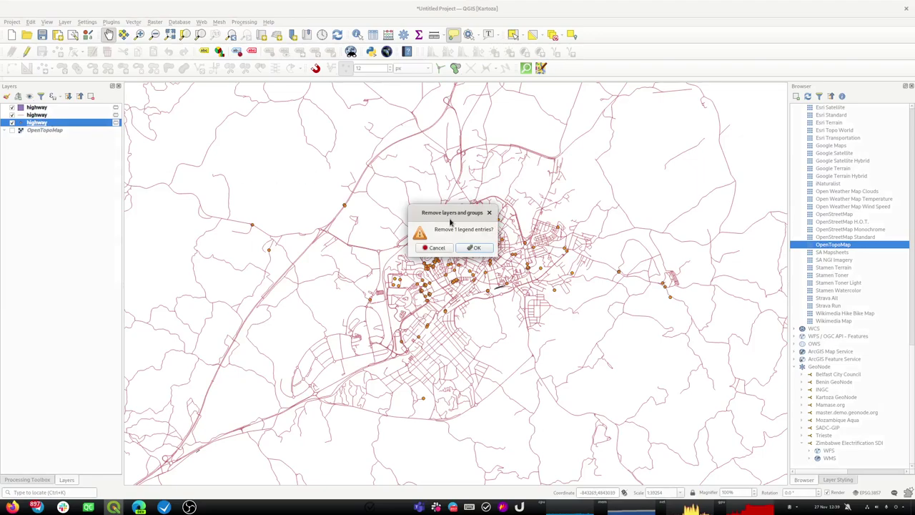
left_click(474, 247)
left_click(53, 108)
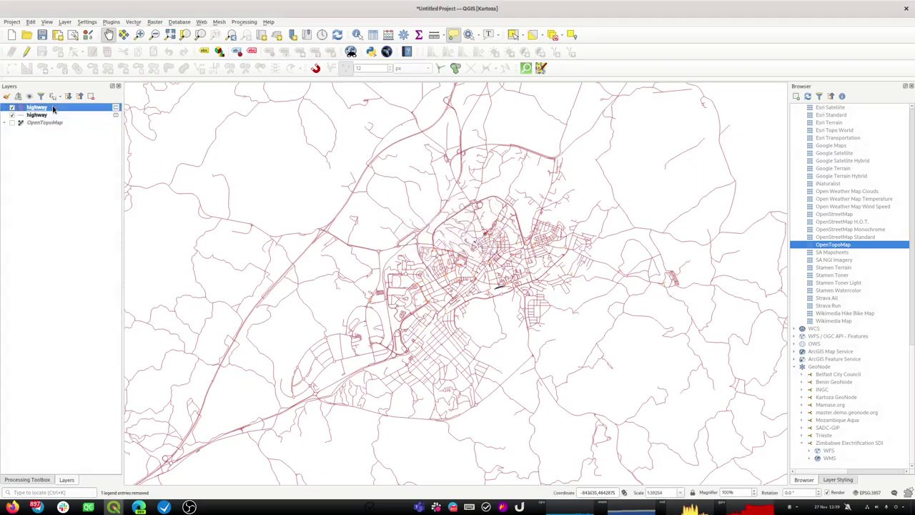
left_click(474, 247)
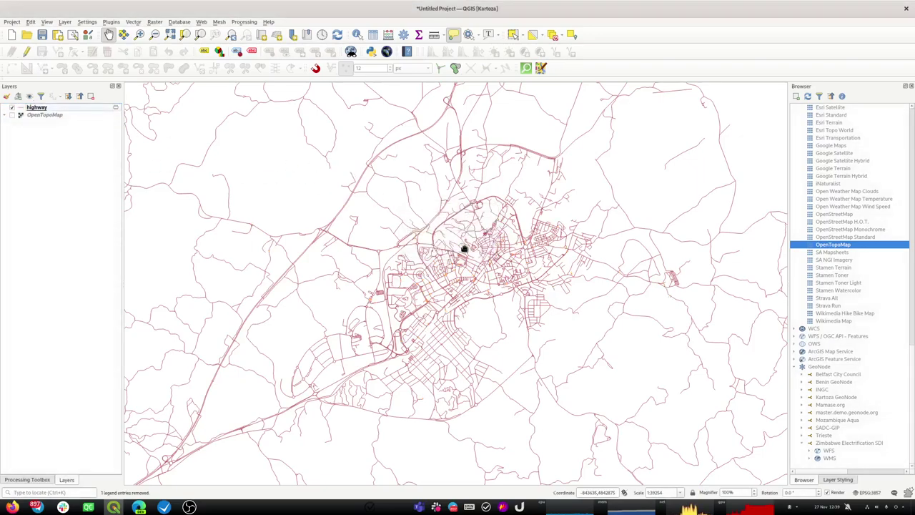
left_click(32, 108)
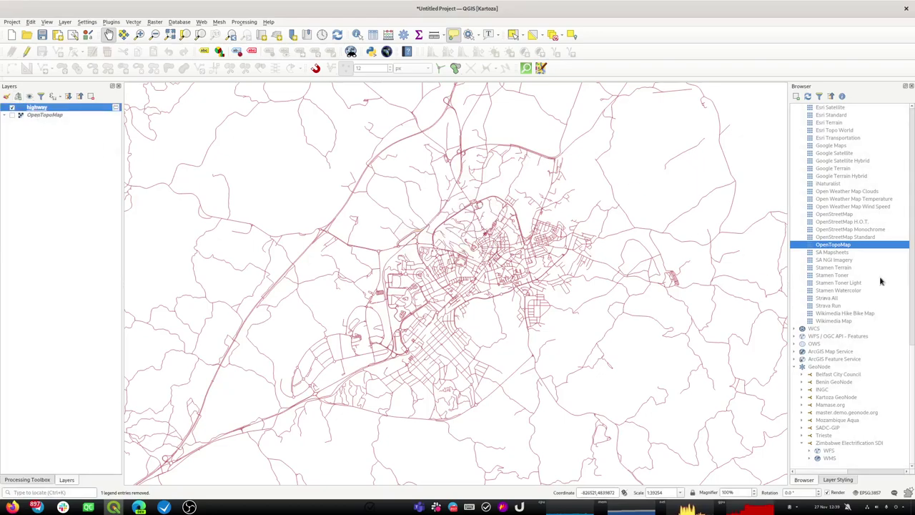
Create a new GeoPackage database from the Browser, saving it under QGISProjects.
scroll(881, 280, "up", 15)
scroll(881, 281, "up", 15)
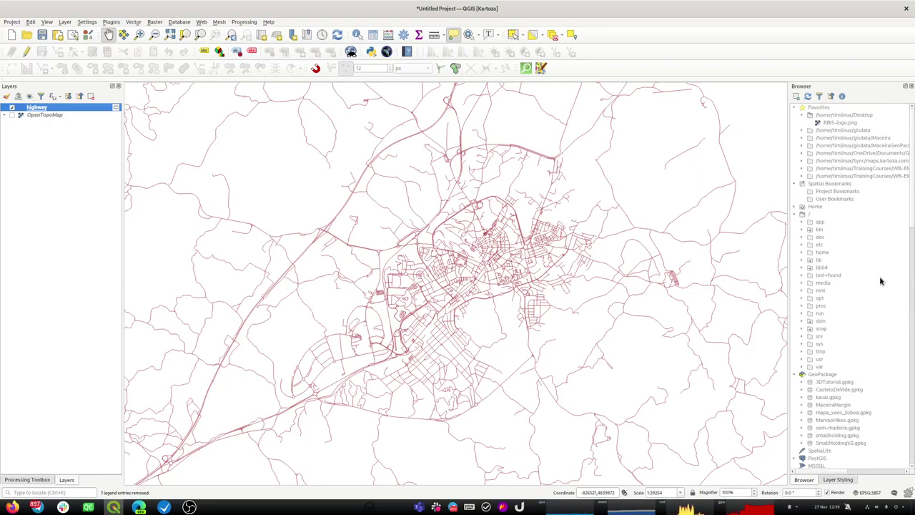
scroll(881, 281, "down", 4)
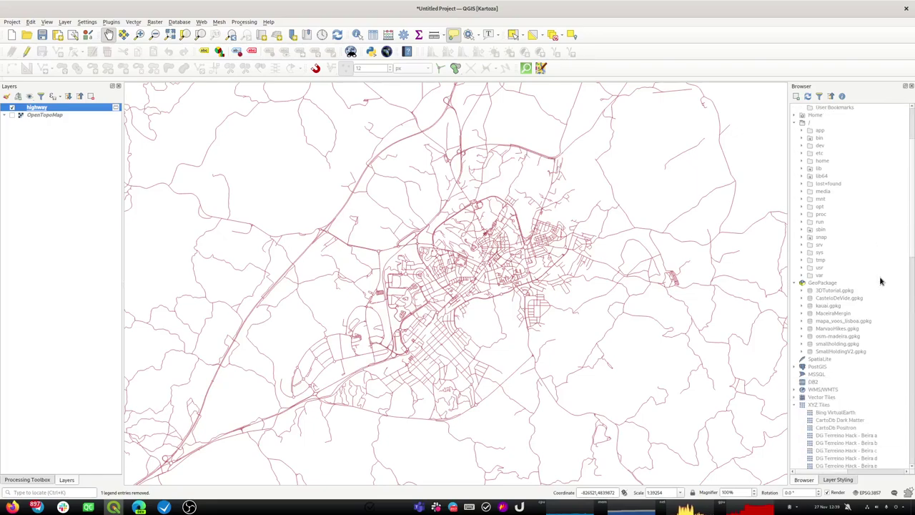
right_click(833, 285)
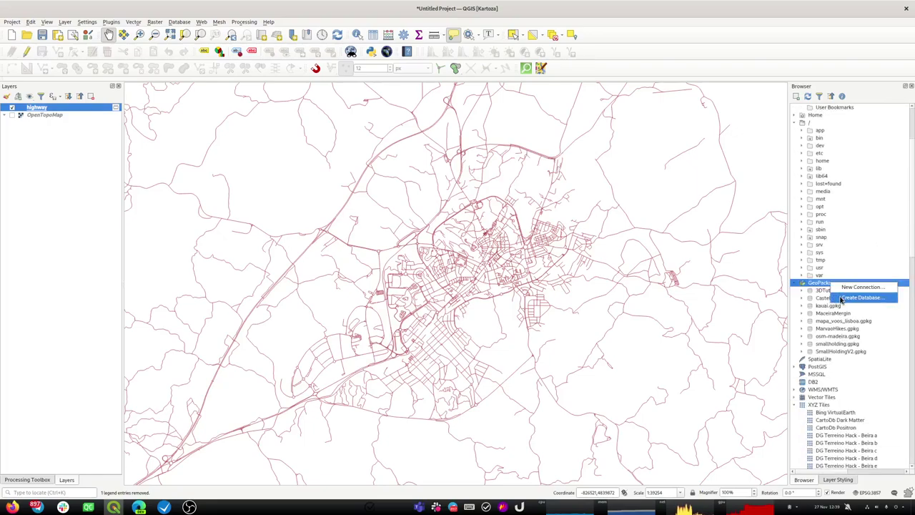
left_click(847, 296)
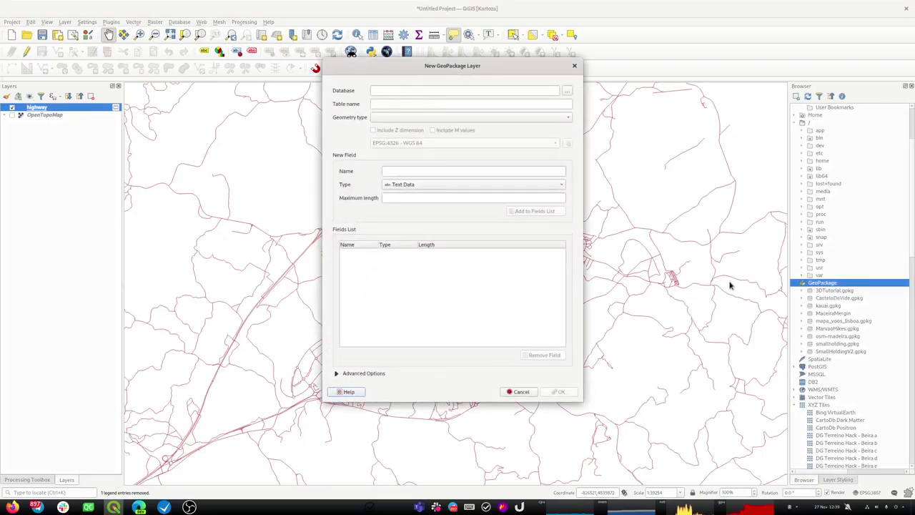
left_click(566, 91)
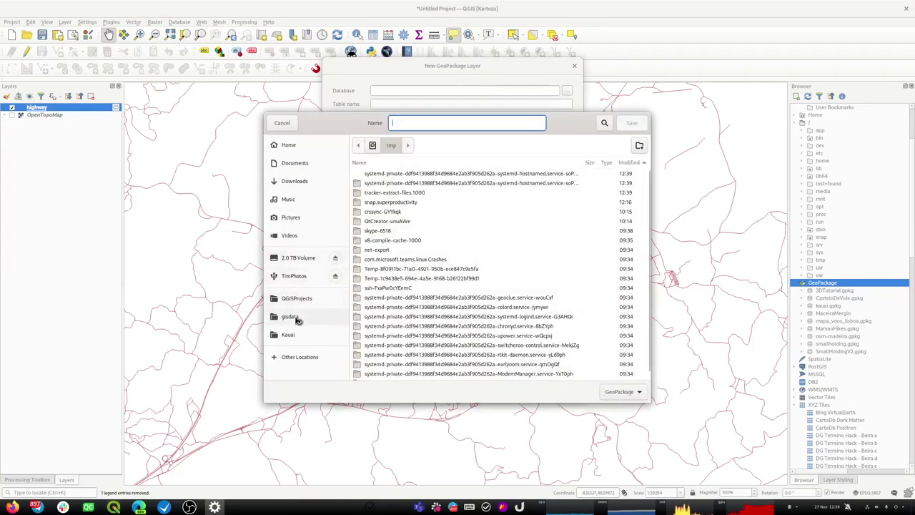
left_click(308, 298)
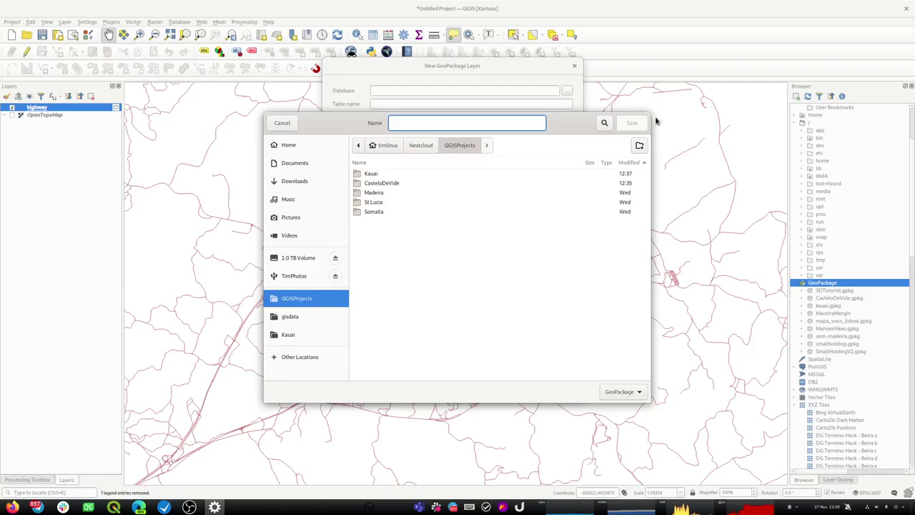
Make a new CasteloBranco folder and name the file CasteloBranco inside it.
left_click(639, 145)
type("C")
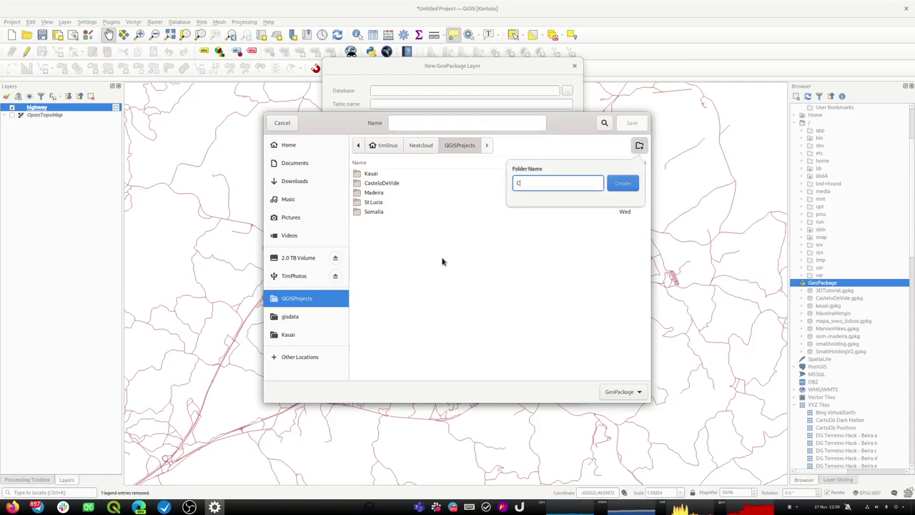
type("asteoloD")
key("BackSpace")
type("BV")
key("BackSpace")
key("BackSpace")
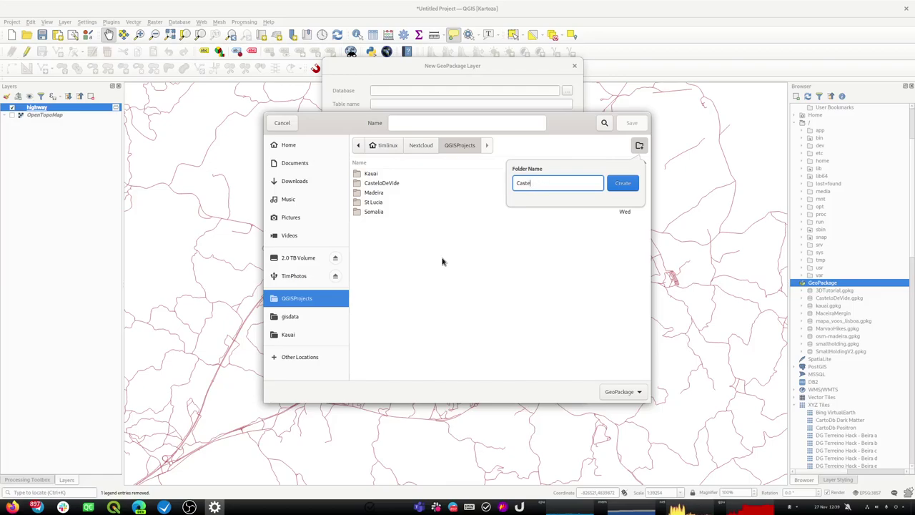
type("loBranco")
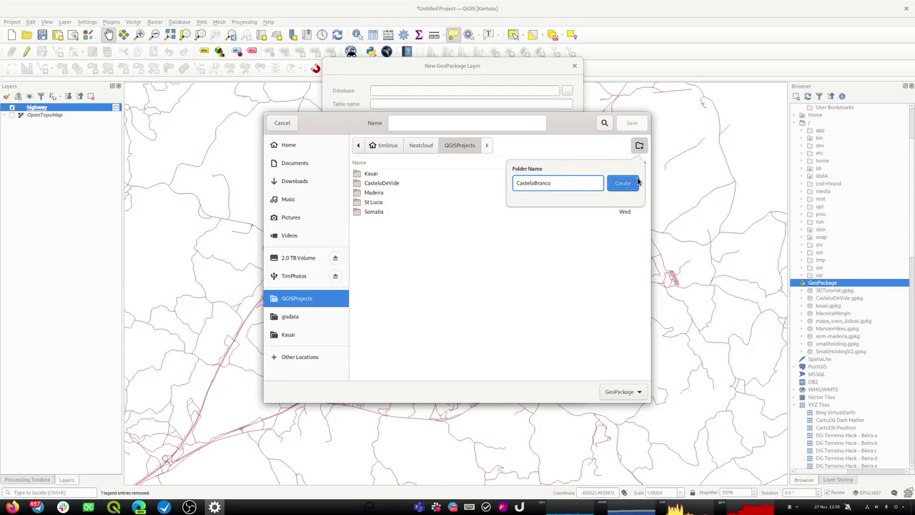
left_click(624, 183)
type("CasteloBranco")
Save CasteloBranco.gpkg and replace the default table name, settling on dashboard.
left_click(632, 124)
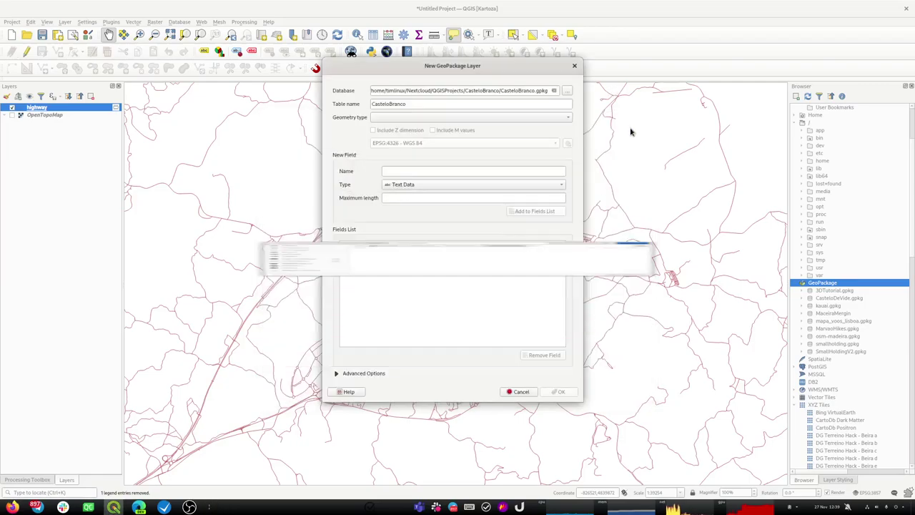
left_click(406, 103)
double_click(400, 104)
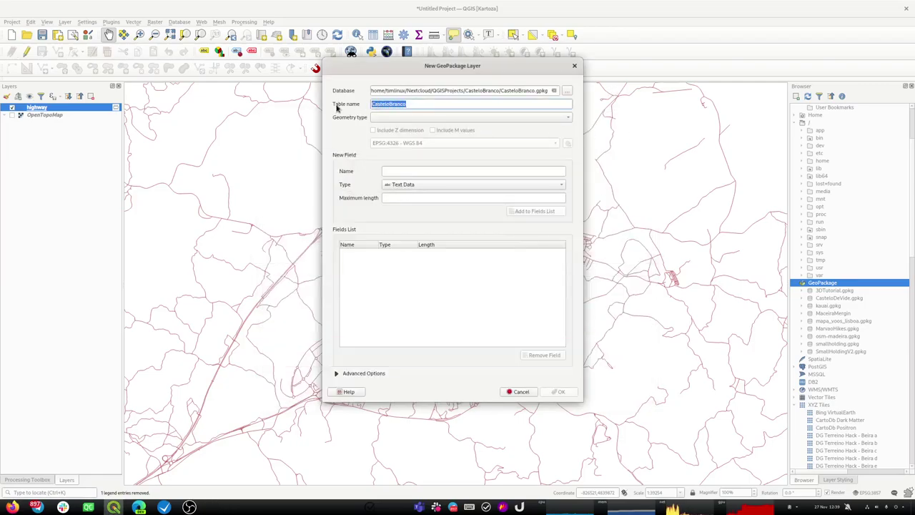
type("roads")
left_click(392, 117)
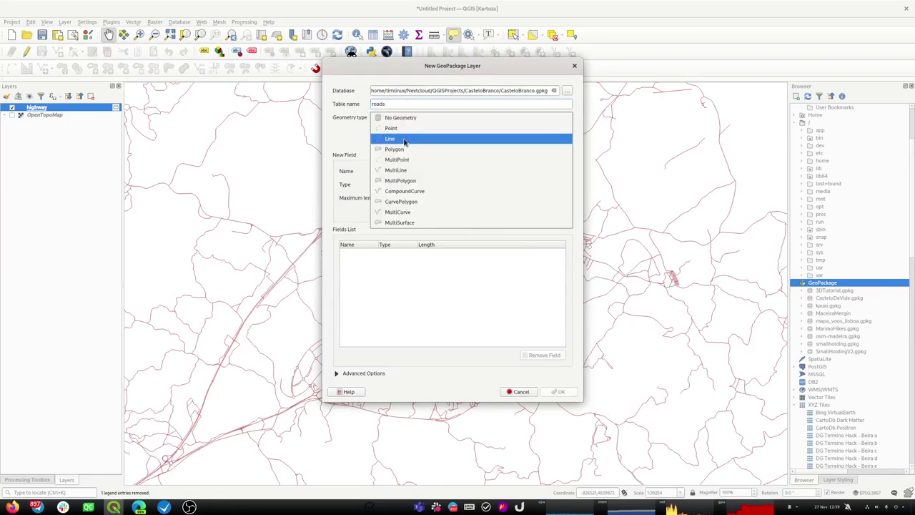
left_click(387, 104)
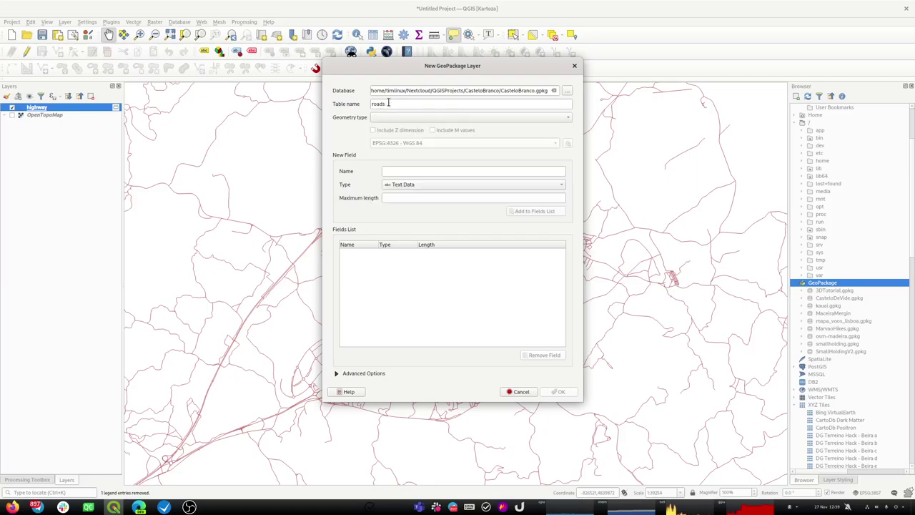
double_click(396, 104)
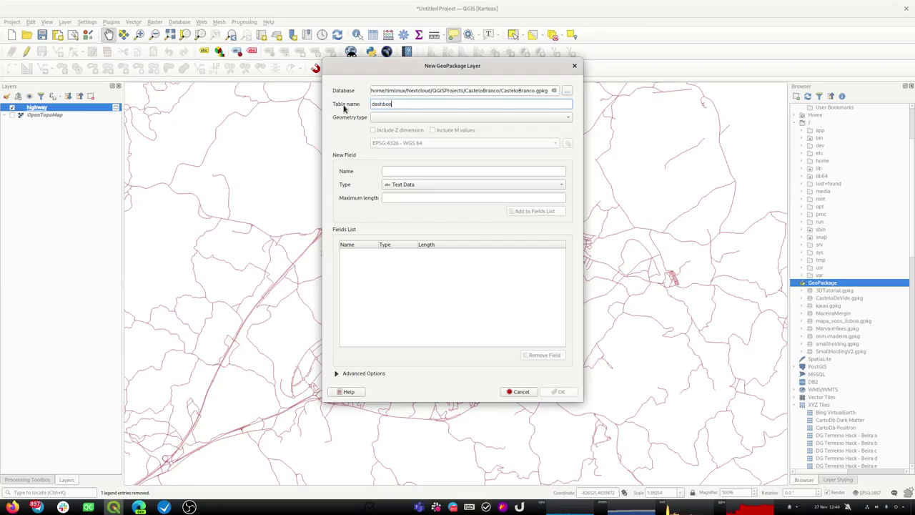
Make the dashboard layer Point geometry in EPSG:4326 with a text field 'name'.
left_click(411, 117)
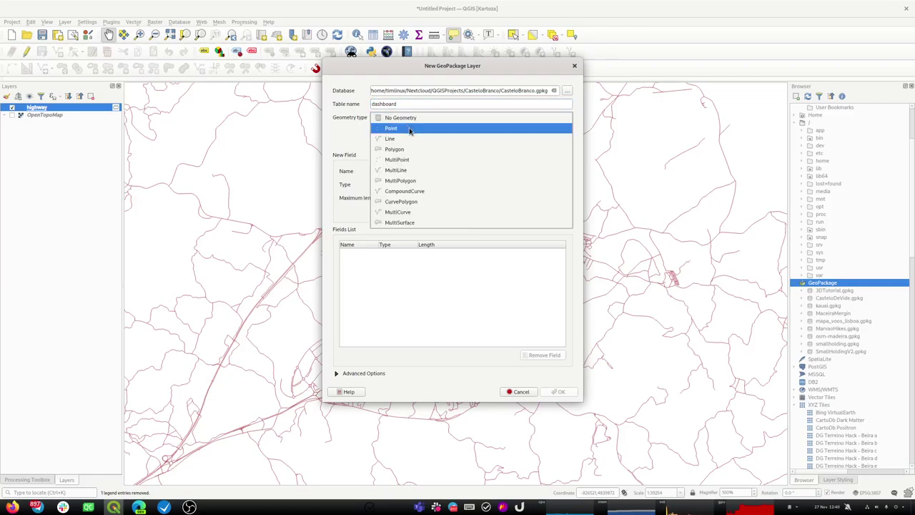
left_click(410, 130)
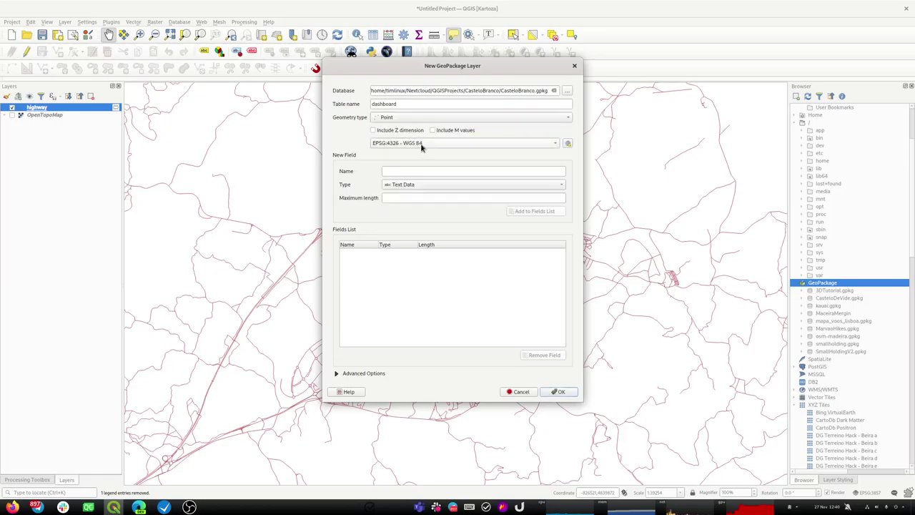
left_click(409, 172)
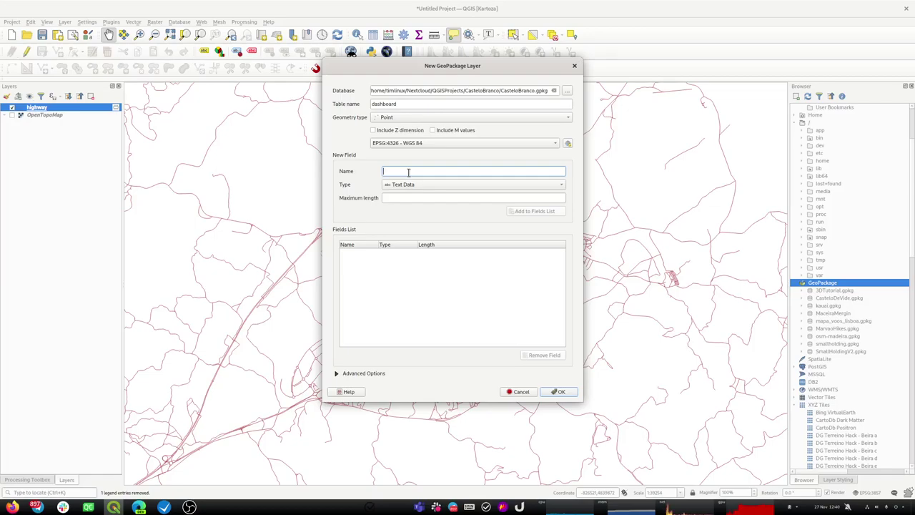
type("name")
left_click(516, 212)
Create the dashboard layer and copy the highway layer into CasteloBranco.gpkg.
left_click(559, 392)
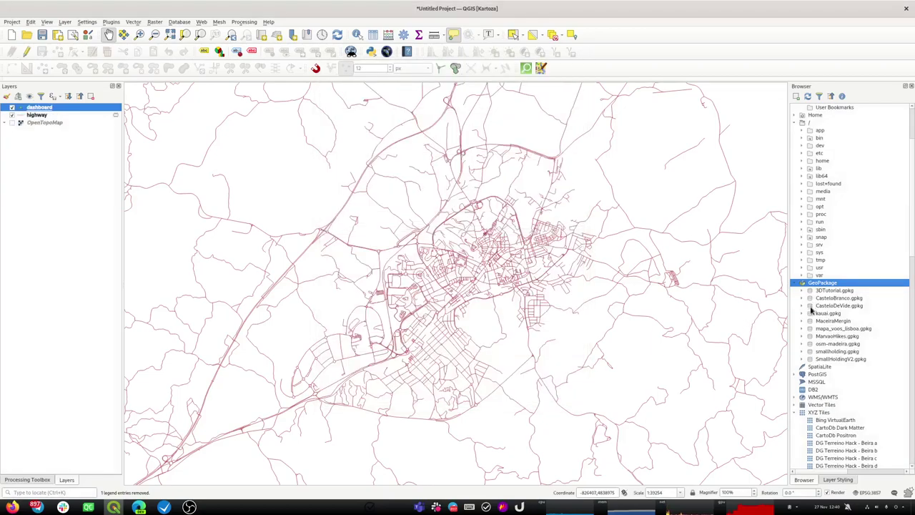
left_click(803, 298)
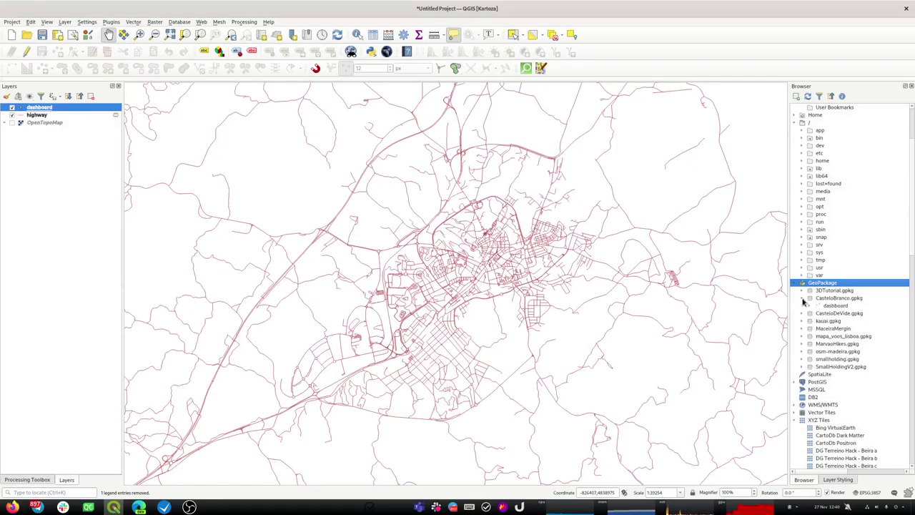
left_click(825, 299)
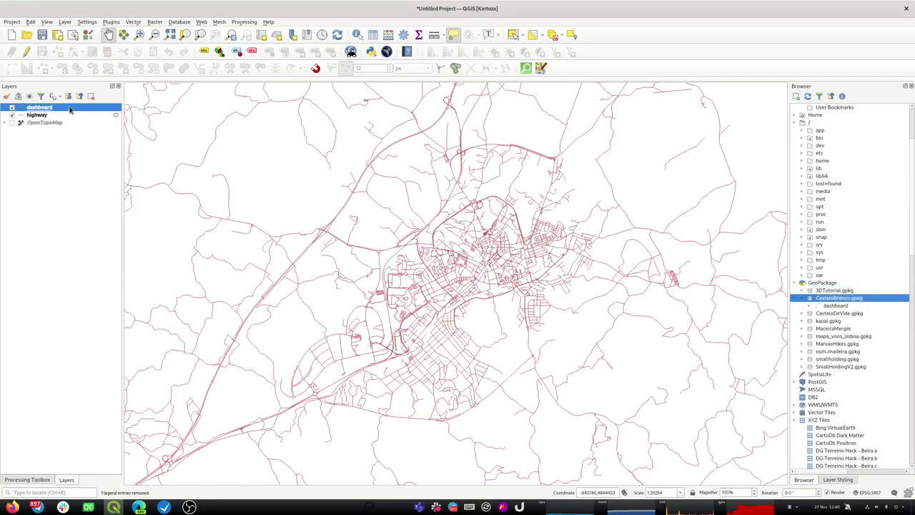
left_click_drag(36, 115, 834, 301)
left_click(473, 247)
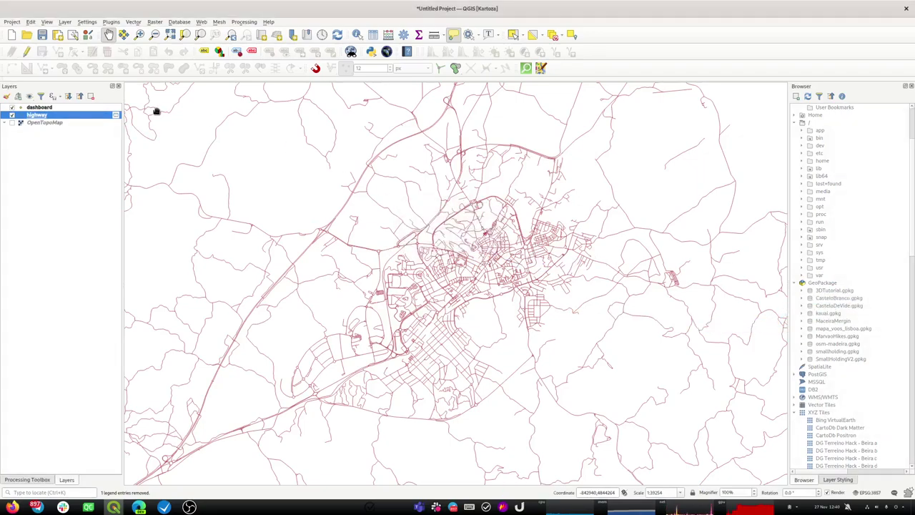
Replace the temporary highway layer with the highway table from CasteloBranco.gpkg.
left_click(46, 108)
left_click(37, 116)
key("ctrl+d")
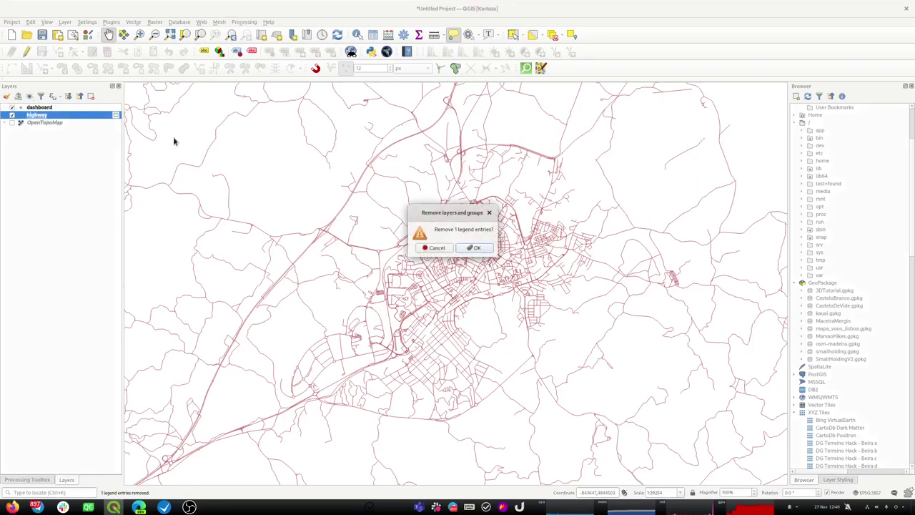
left_click(466, 247)
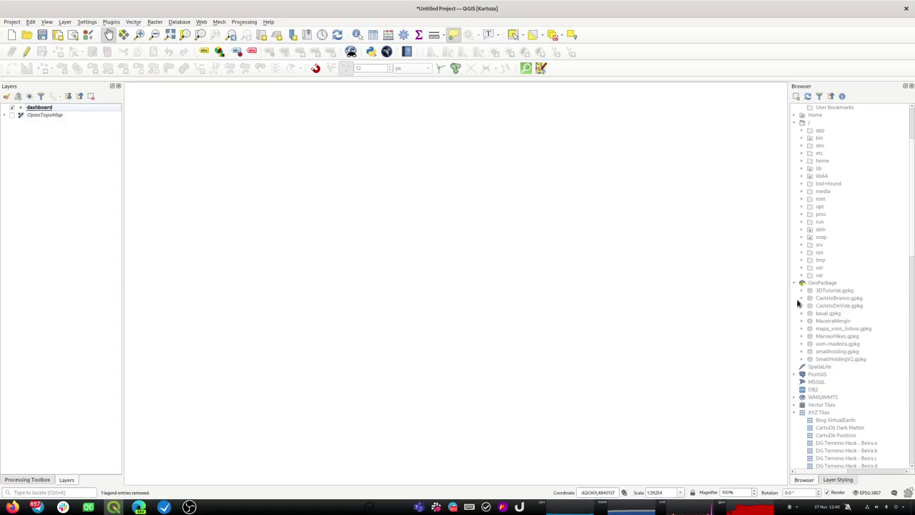
left_click(802, 298)
left_click_drag(831, 314, 603, 291)
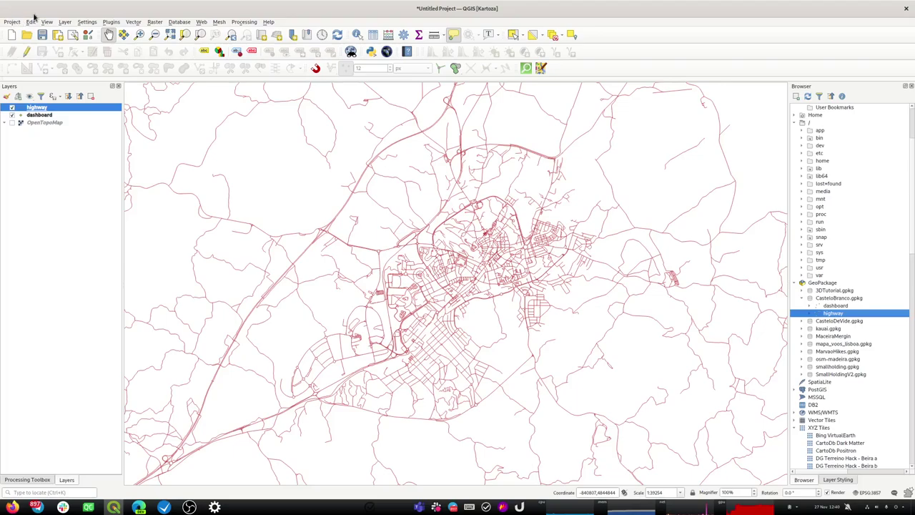
key("alt+Tab")
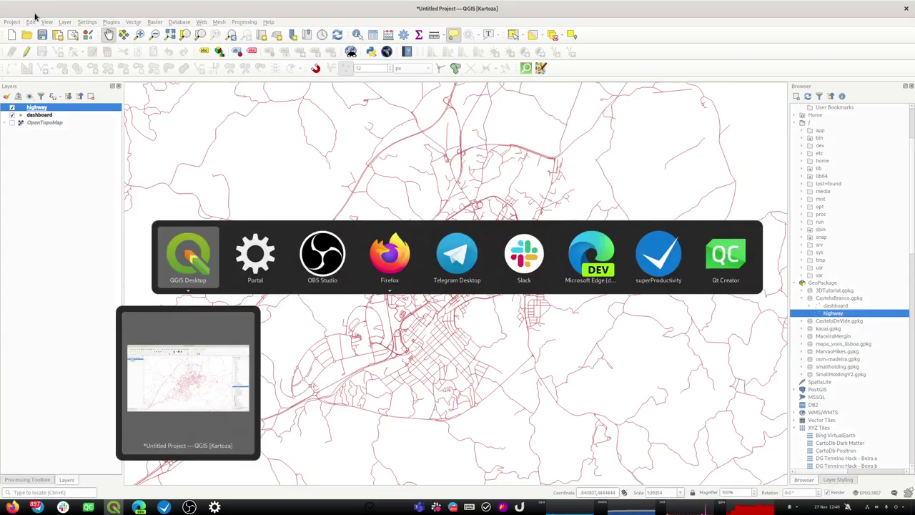
key("alt+Tab")
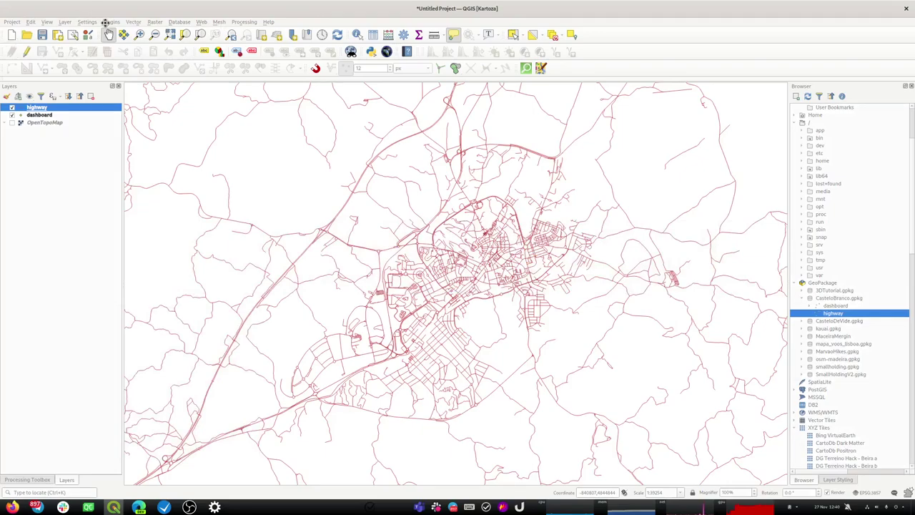
key("super+Down")
key("ctrl+s")
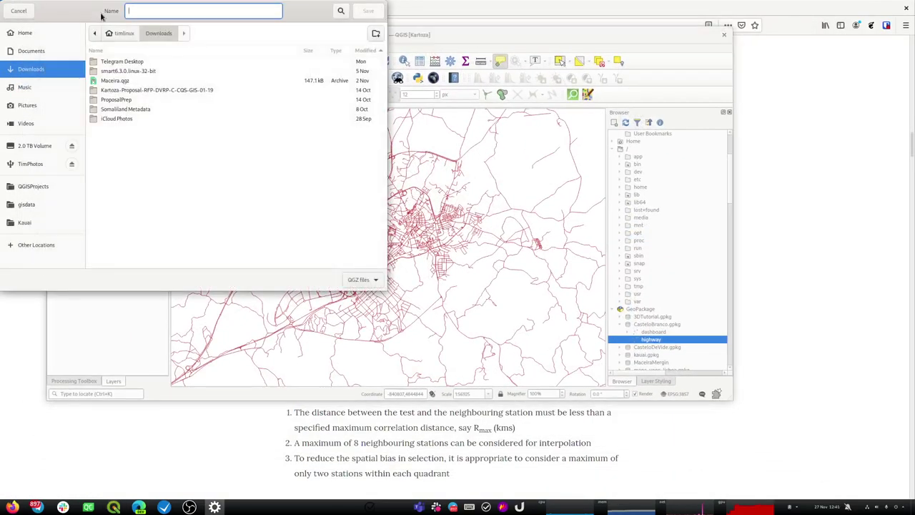
left_click_drag(84, 23, 211, 50)
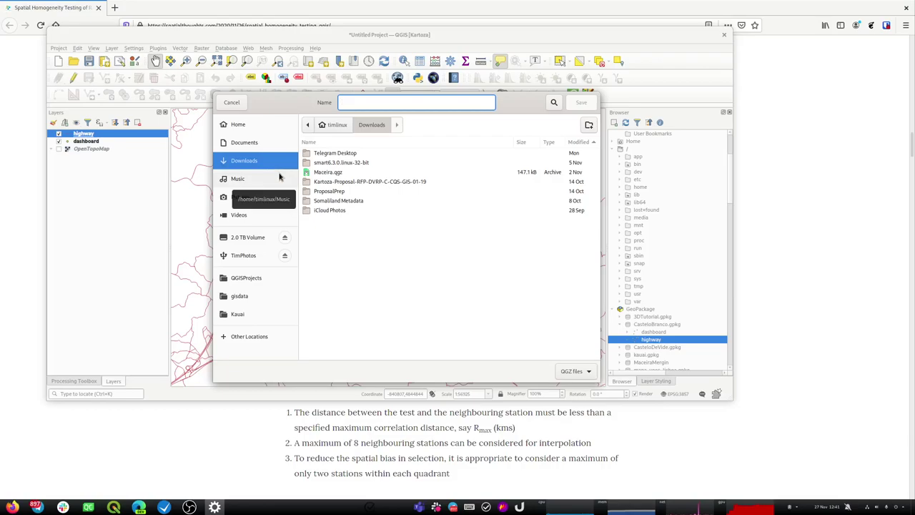
left_click(231, 102)
double_click(203, 35)
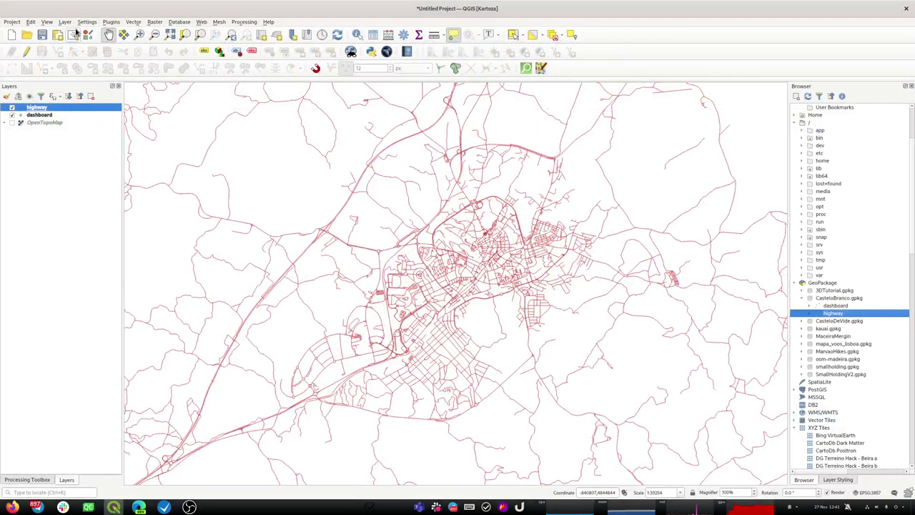
Save the project to the CasteloBranco.gpkg GeoPackage connection under the name CasteloBrancoDashboard.
left_click(12, 22)
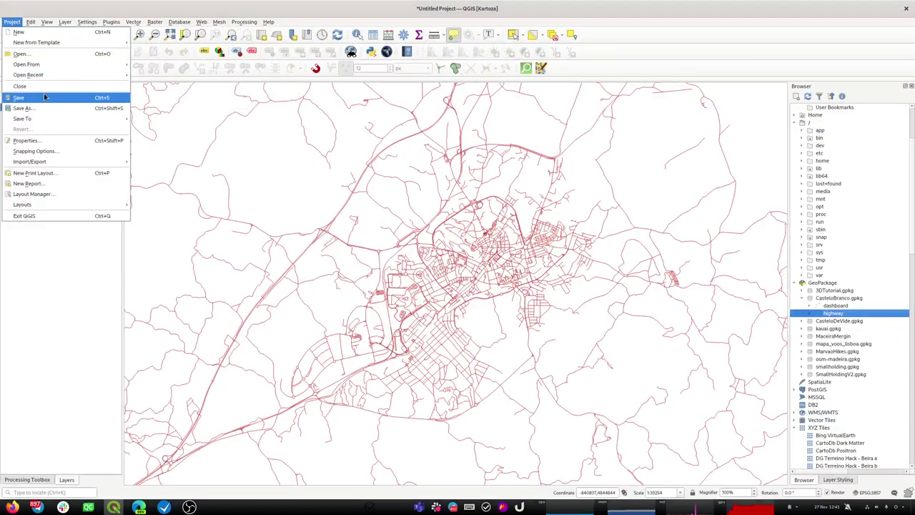
mouse_move(49, 118)
left_click(160, 129)
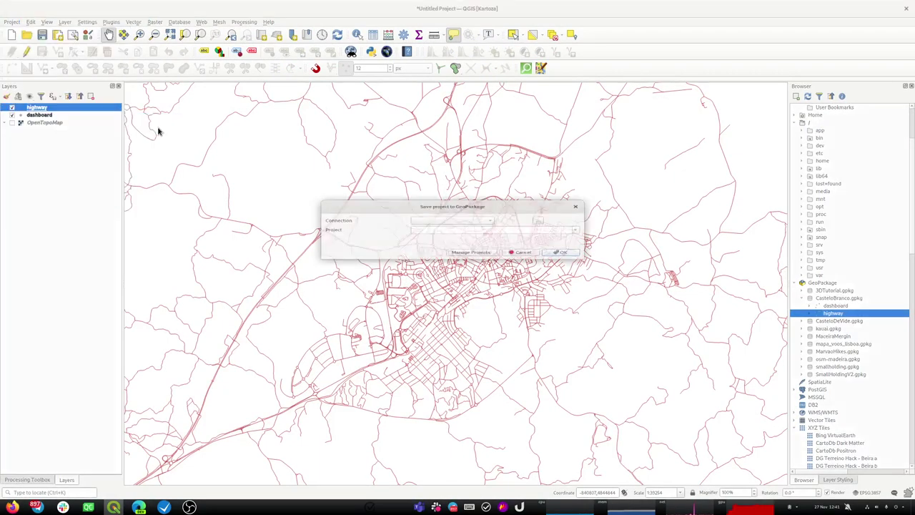
left_click(474, 219)
left_click(464, 229)
left_click(470, 230)
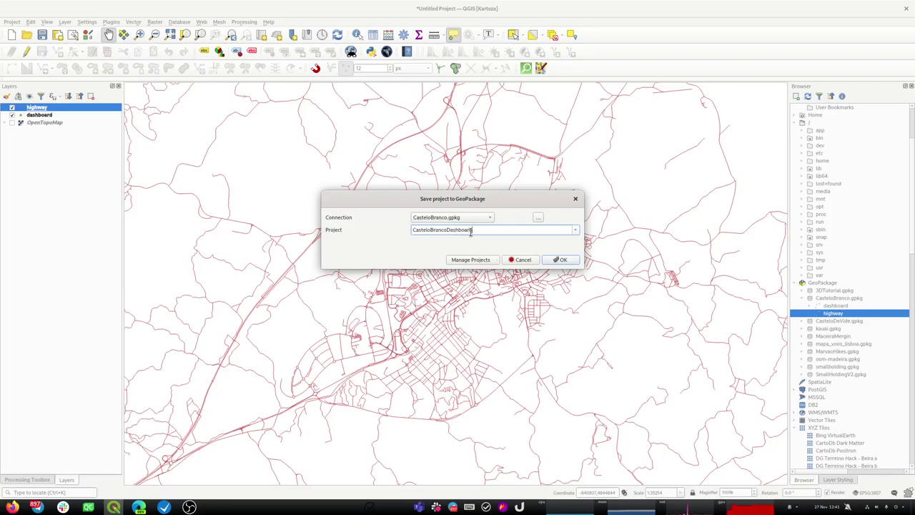
left_click(556, 260)
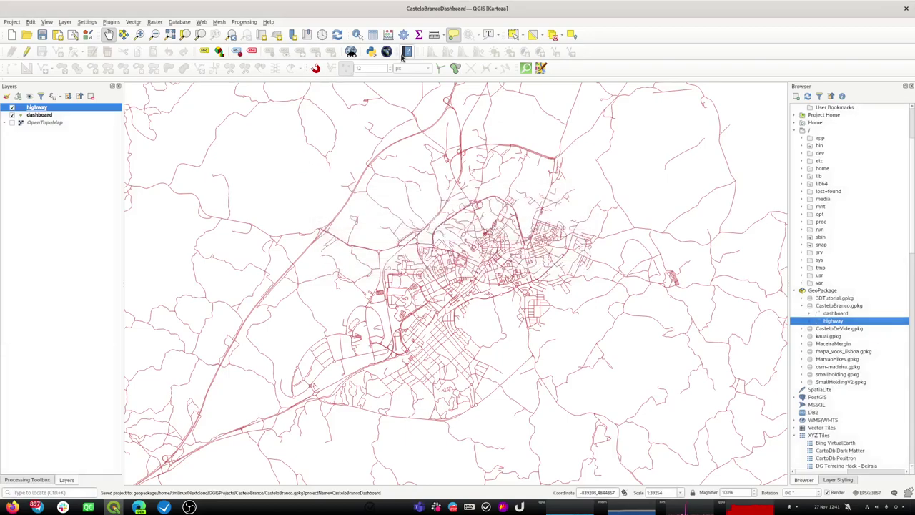
Rectangle-select the 143 roads north of the town centre and move dashboard above highway.
left_click(513, 34)
left_click_drag(453, 203, 514, 263)
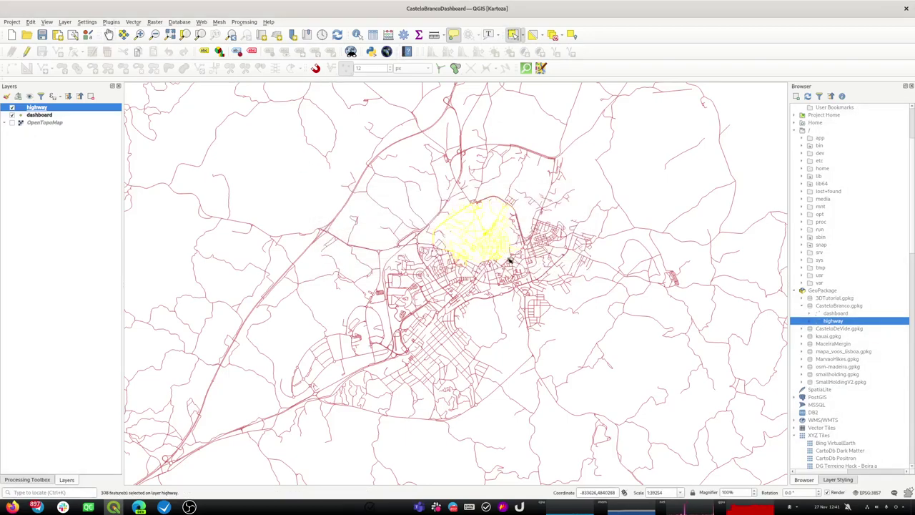
left_click_drag(432, 199, 507, 252)
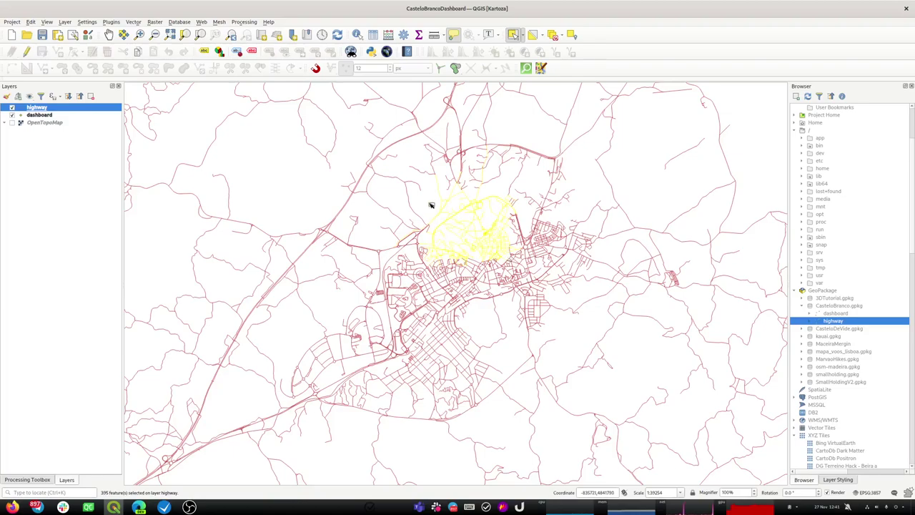
left_click_drag(433, 201, 483, 247)
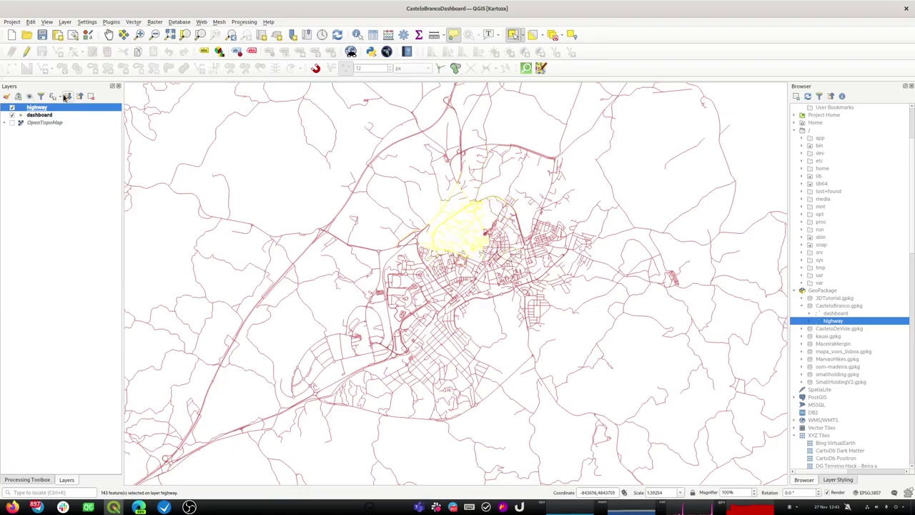
left_click_drag(39, 114, 43, 106)
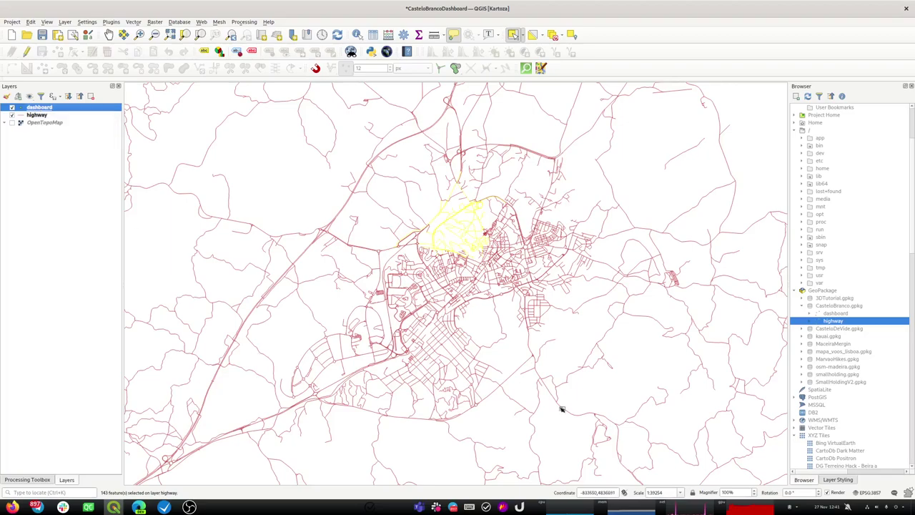
In the dashboard layer's styling, set labelling to Single Labels.
left_click(838, 479)
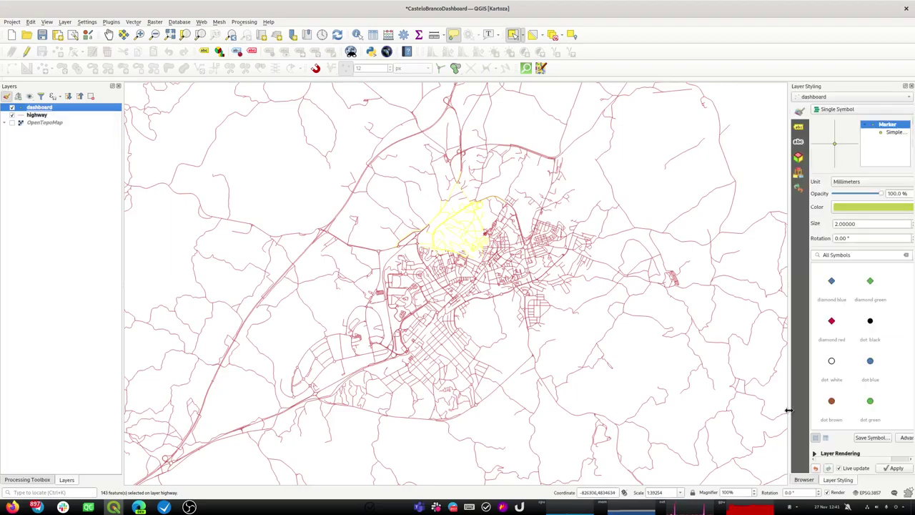
left_click_drag(788, 416, 567, 423)
left_click(577, 127)
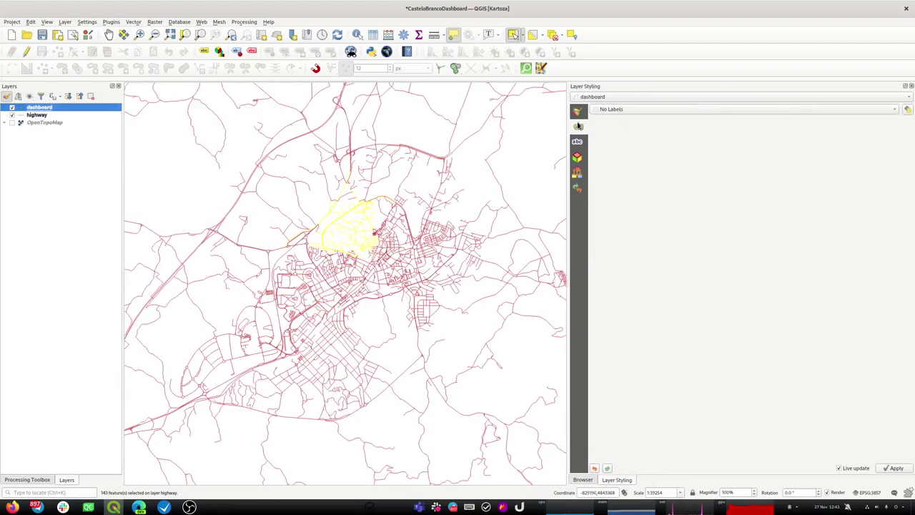
left_click(607, 110)
left_click(613, 120)
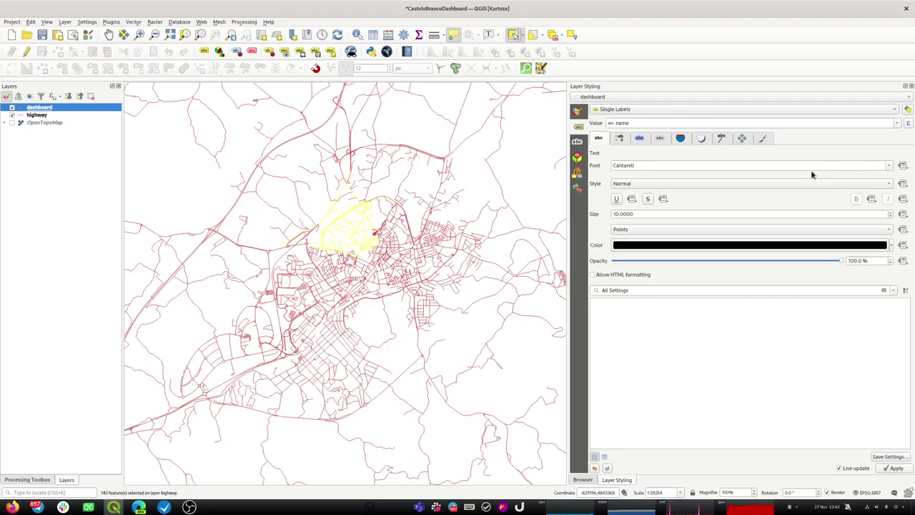
Open the label value's expression editor and clear the default name expression.
left_click(907, 123)
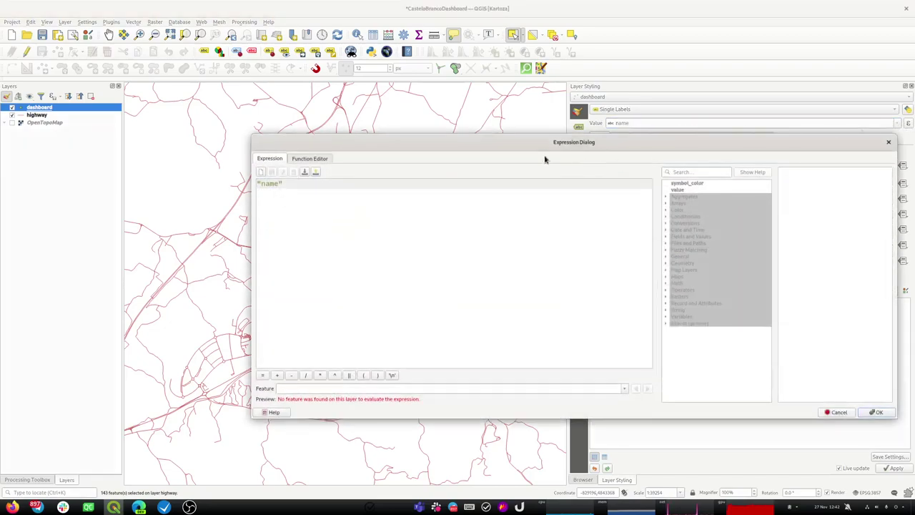
left_click_drag(424, 144, 344, 174)
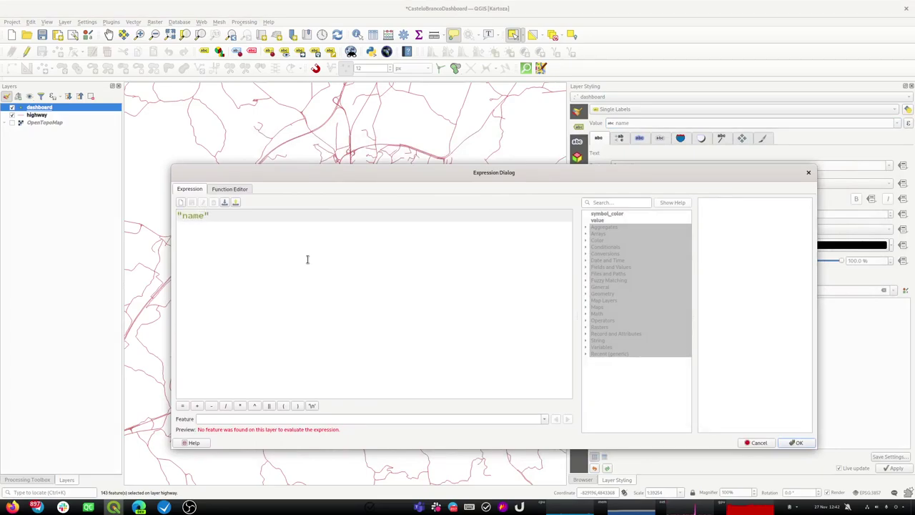
scroll(308, 259, "up", 2)
scroll(307, 259, "up", 2)
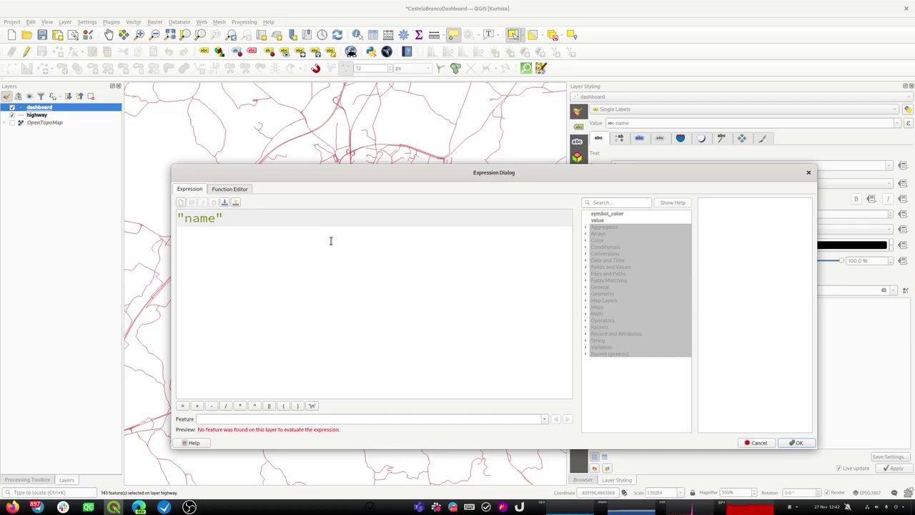
key("ctrl+a")
key("BackSpace")
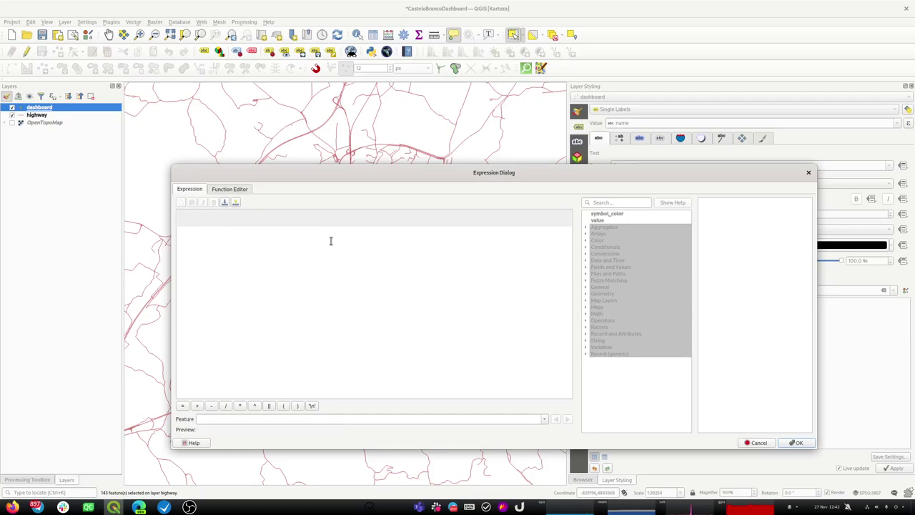
left_click_drag(360, 173, 378, 171)
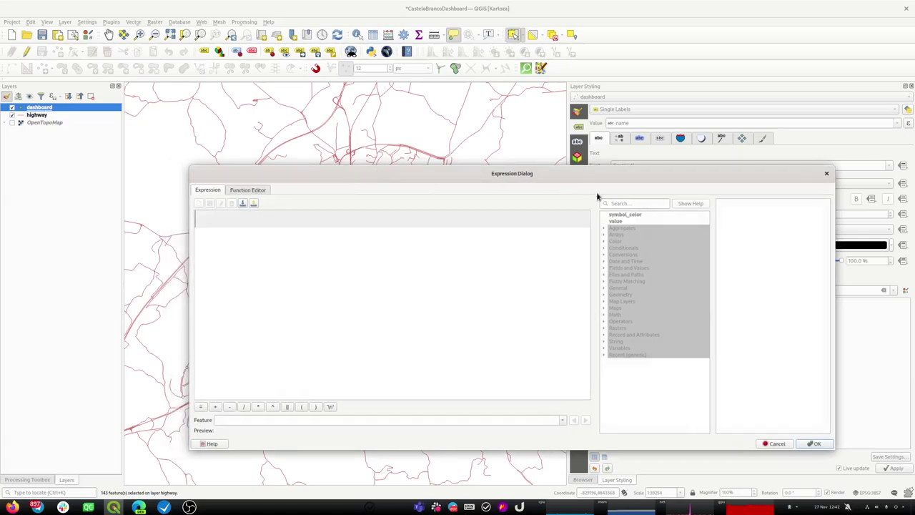
Search the functions for 'sel' and insert num_selected into the expression.
left_click(619, 203)
type("select")
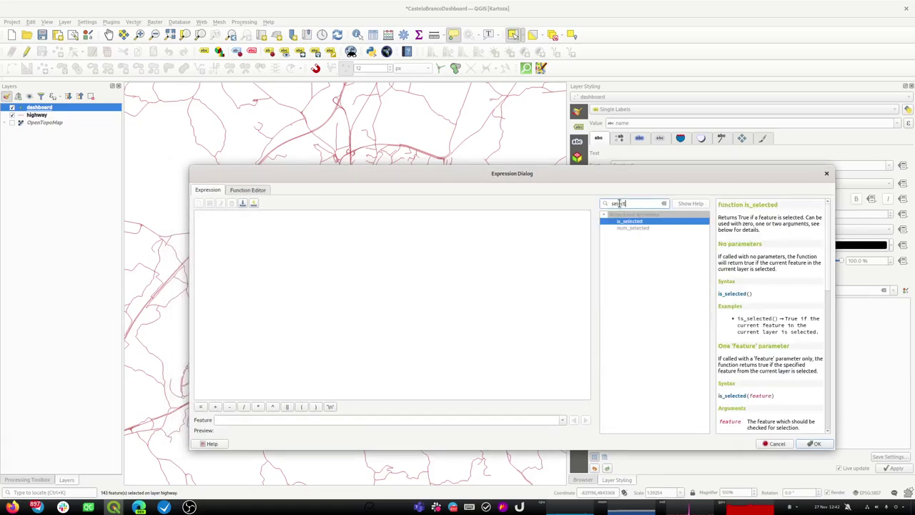
left_click(637, 228)
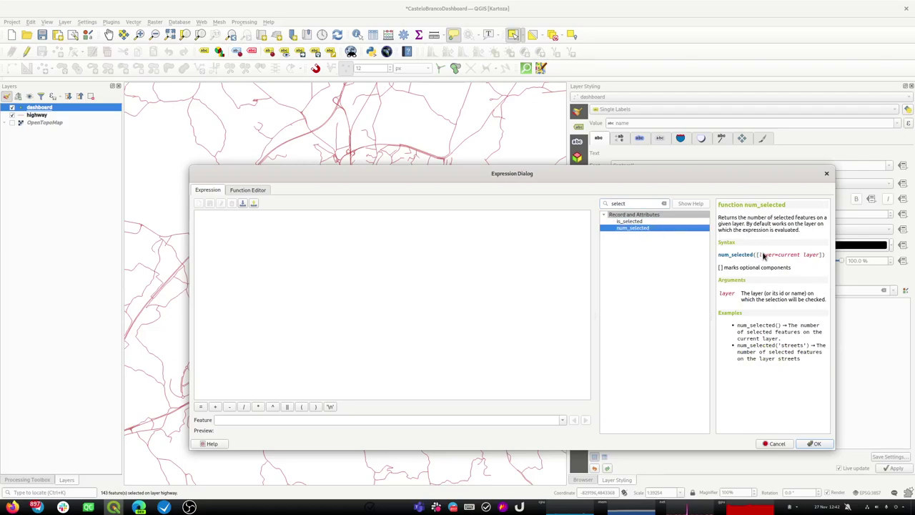
double_click(642, 228)
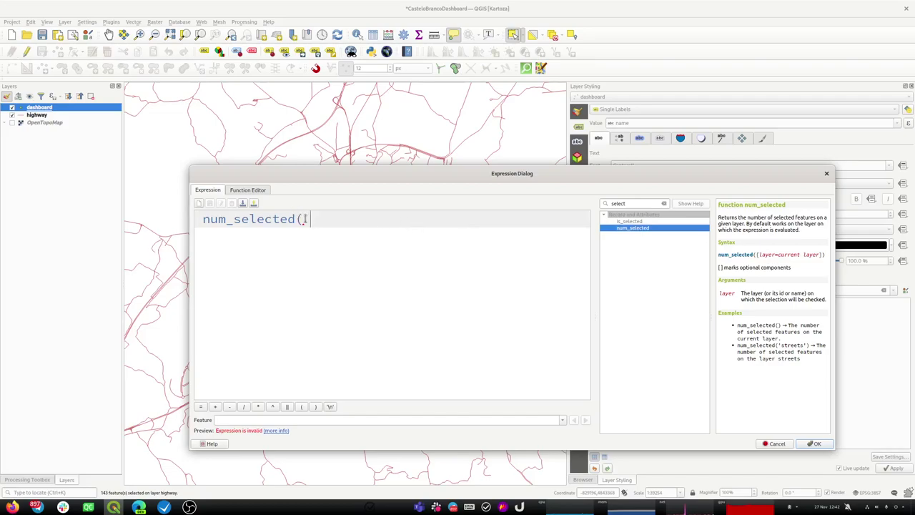
Complete the argument so the expression reads num_selected( 'highway' ) with single quotes.
mouse_move(317, 221)
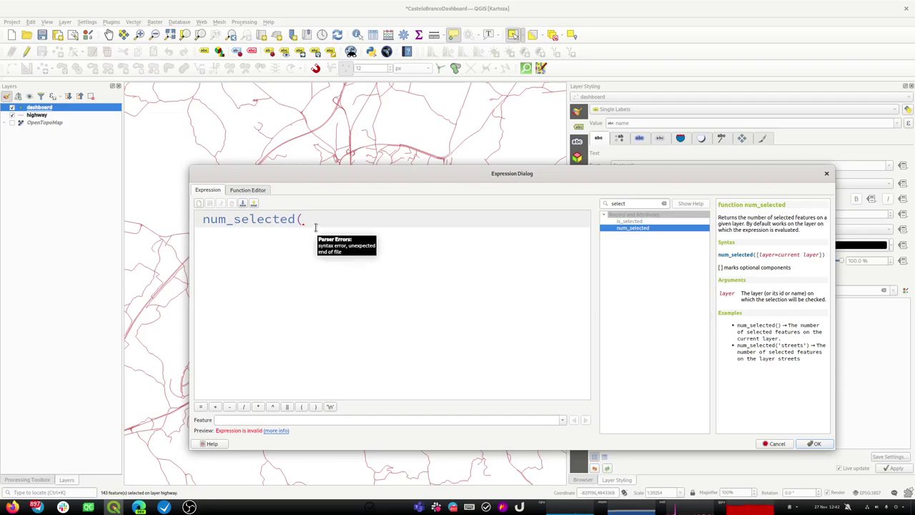
type("highway")
type("\"")
key("Right")
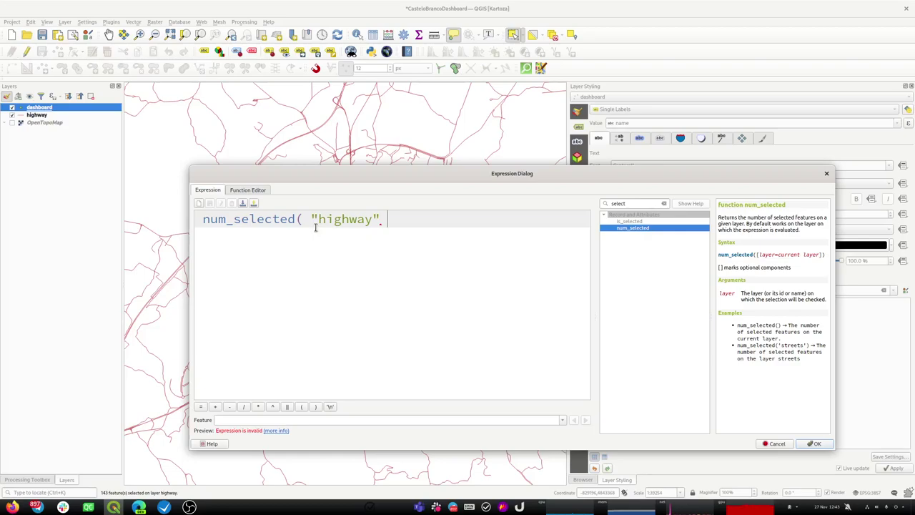
type(")")
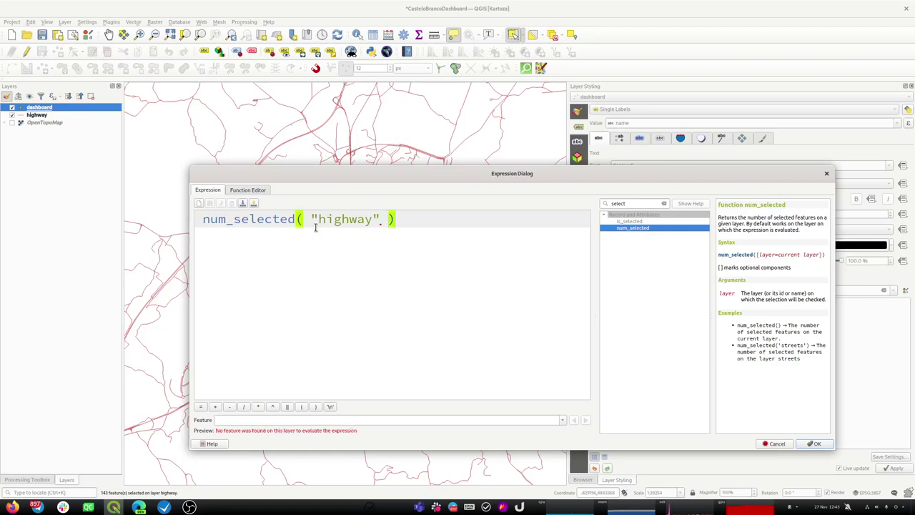
key("Left")
key("Left")
key("Left")
key("BackSpace")
type("'")
key("Left")
key("Left")
key("Left")
key("Left")
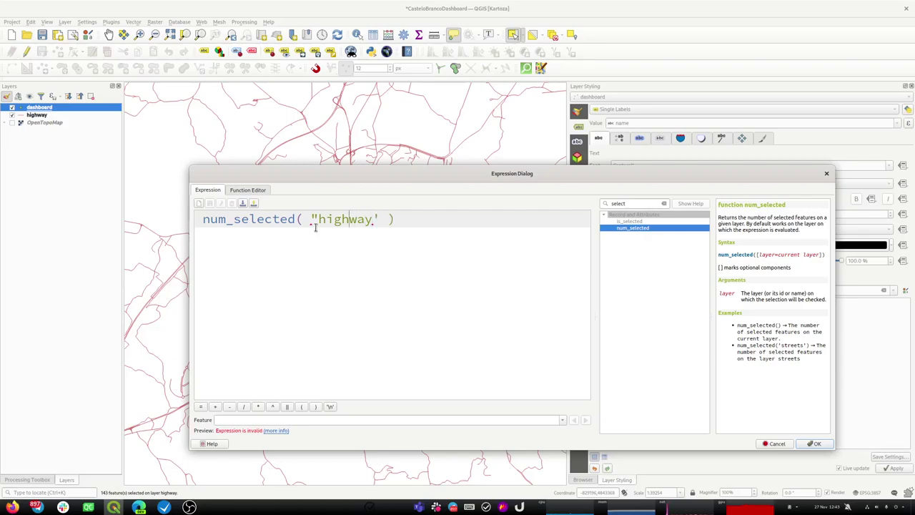
key("Left")
key("BackSpace")
type("'")
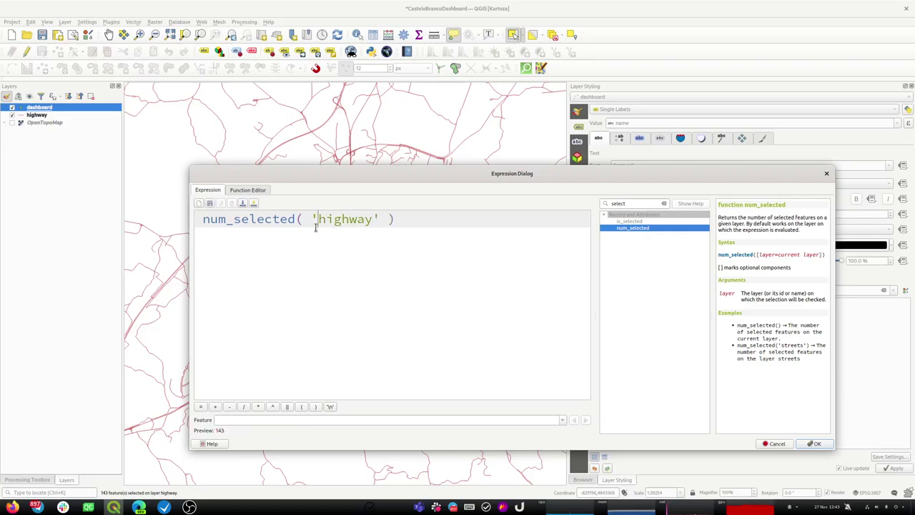
Confirm num_selected( 'highway' ) as the dashboard label value.
left_click(815, 444)
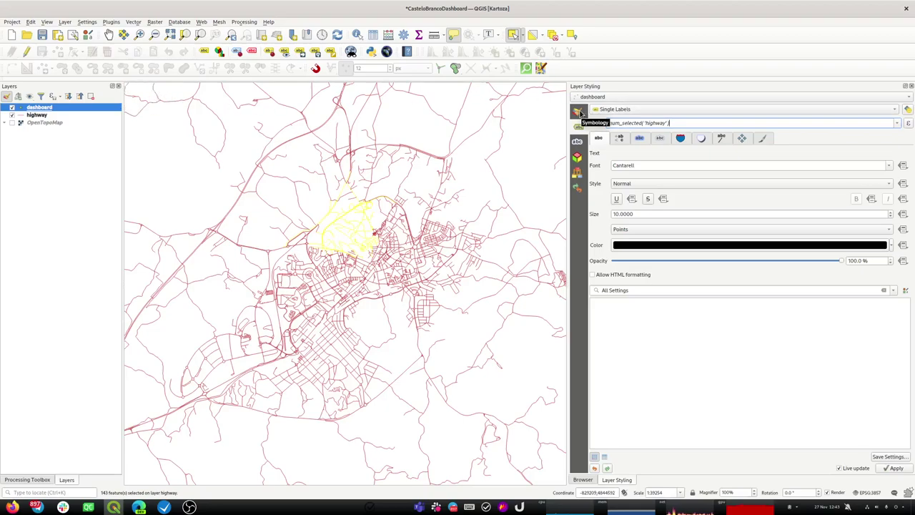
Apply the labels, add a dashboard point named Test at the map's top-left, and stop editing.
left_click(895, 468)
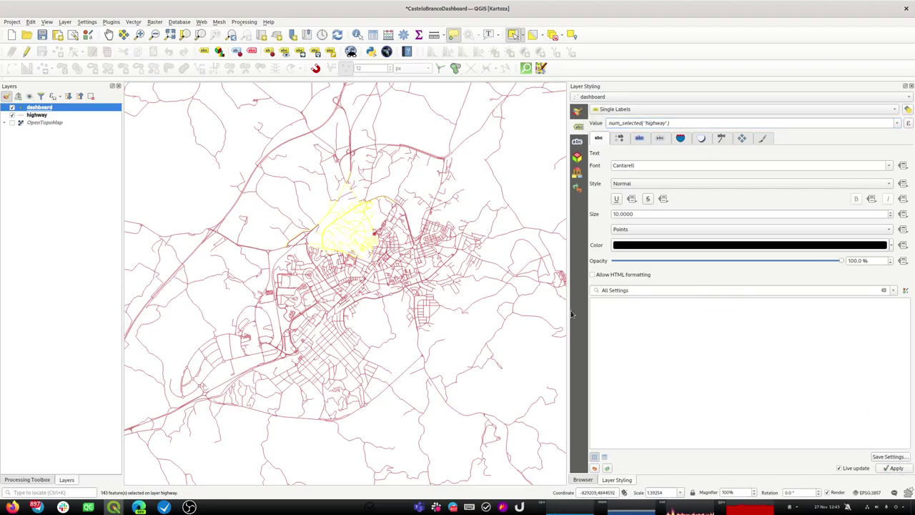
left_click(27, 53)
left_click(58, 51)
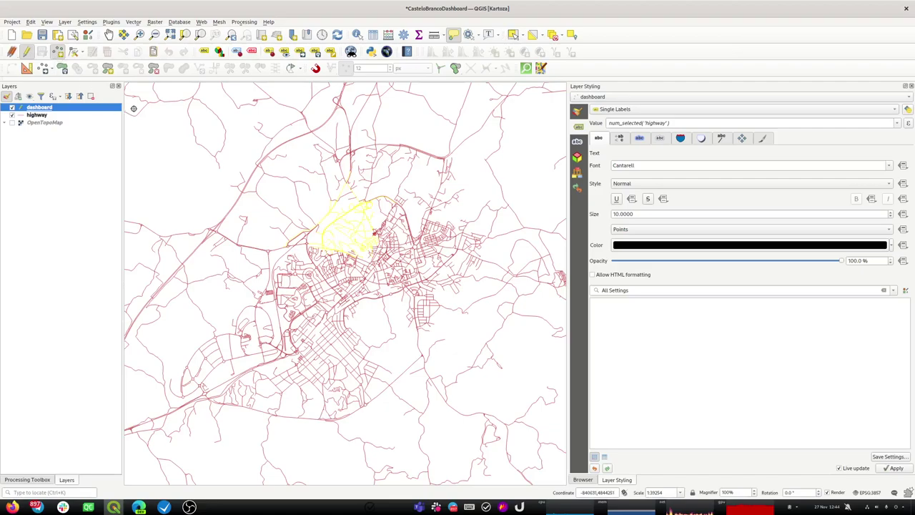
left_click(137, 103)
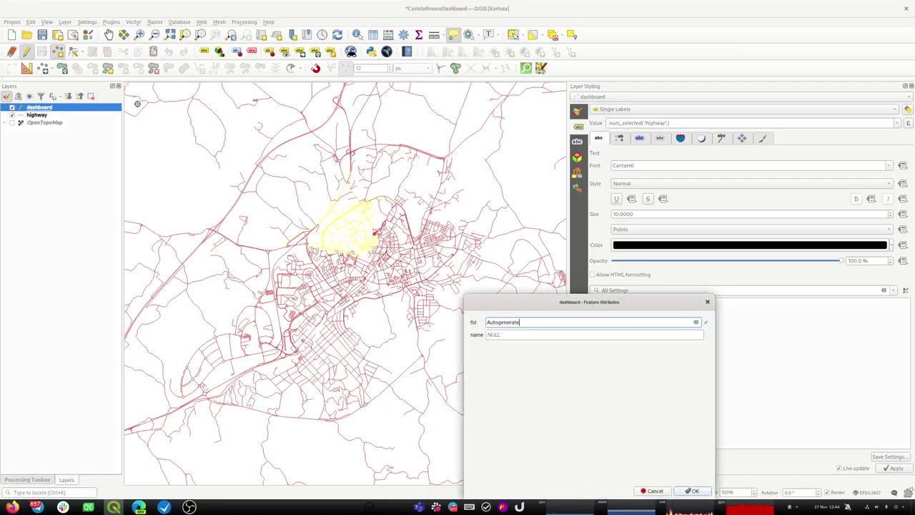
left_click(523, 334)
type("Test")
left_click(695, 491)
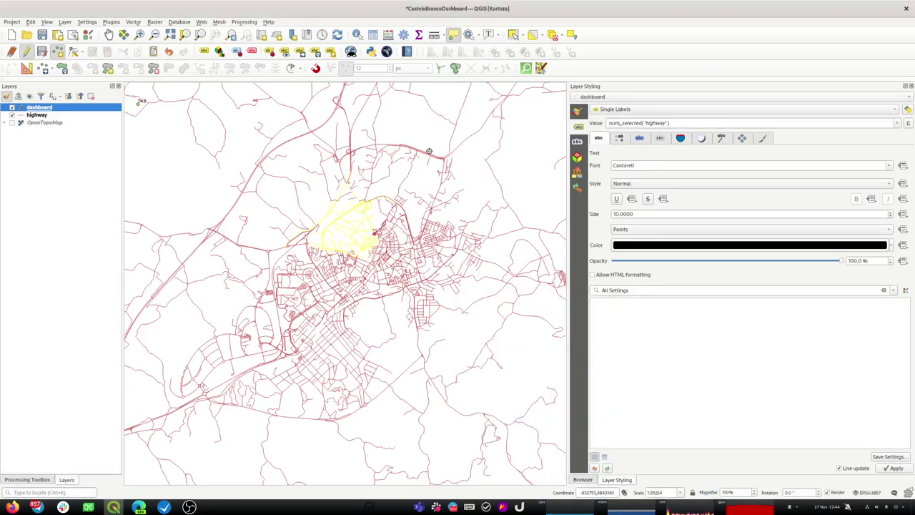
left_click(26, 52)
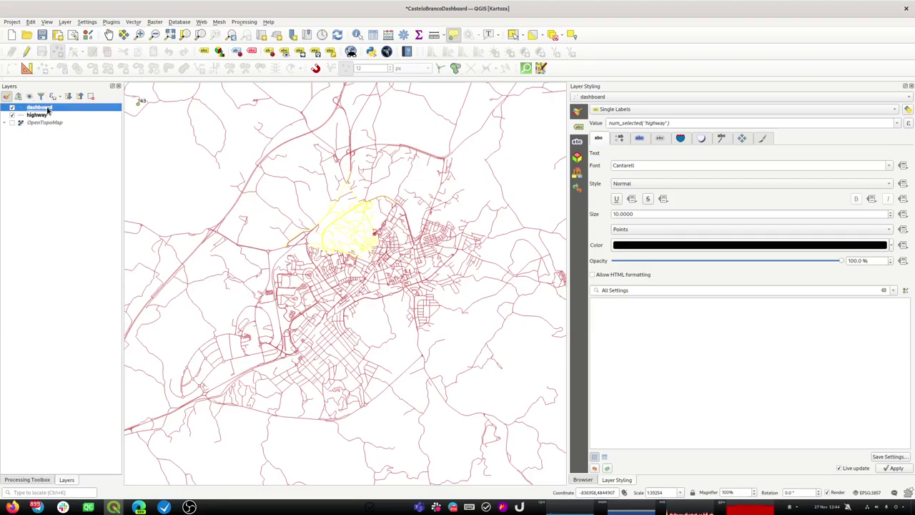
In the label Placement settings, enable Geometry Generator and open its expression builder.
left_click(742, 138)
left_click(602, 293)
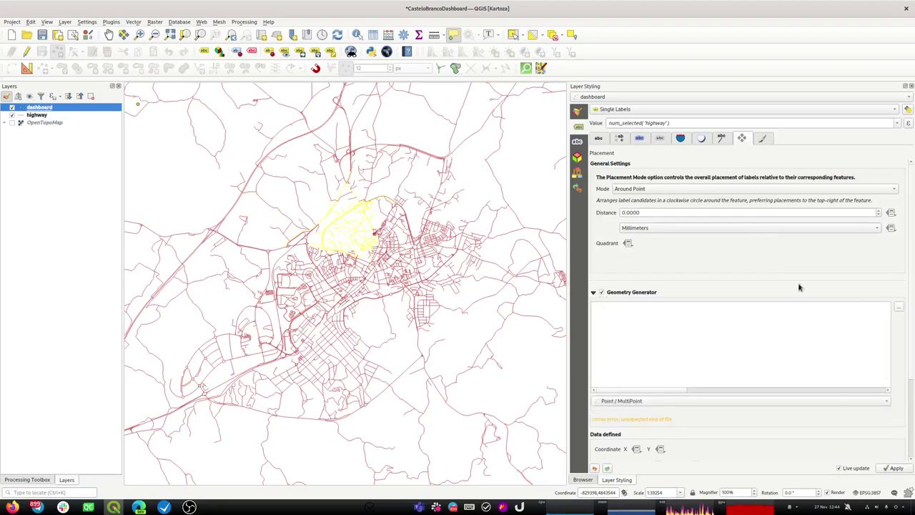
left_click(899, 308)
Move and resize the Expression String Builder to uncover the map and widen the function list.
left_click_drag(405, 180, 118, 180)
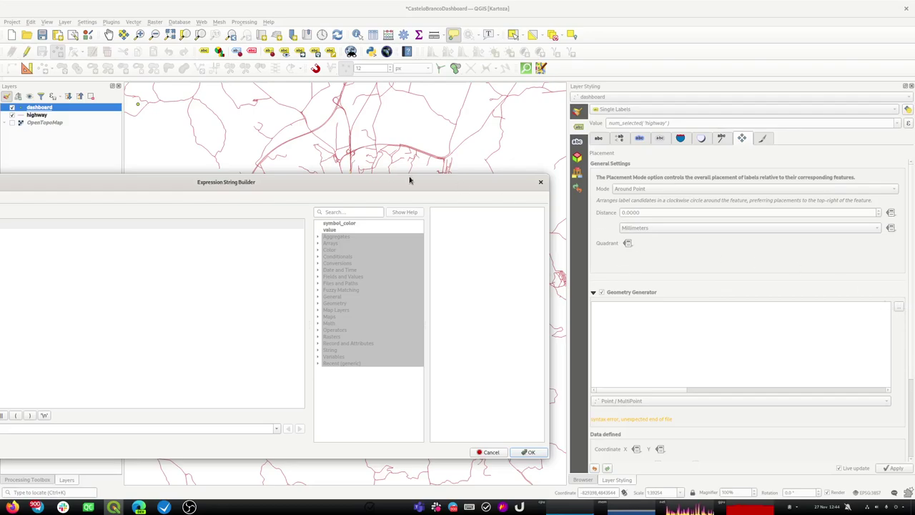
left_click_drag(324, 183, 476, 136)
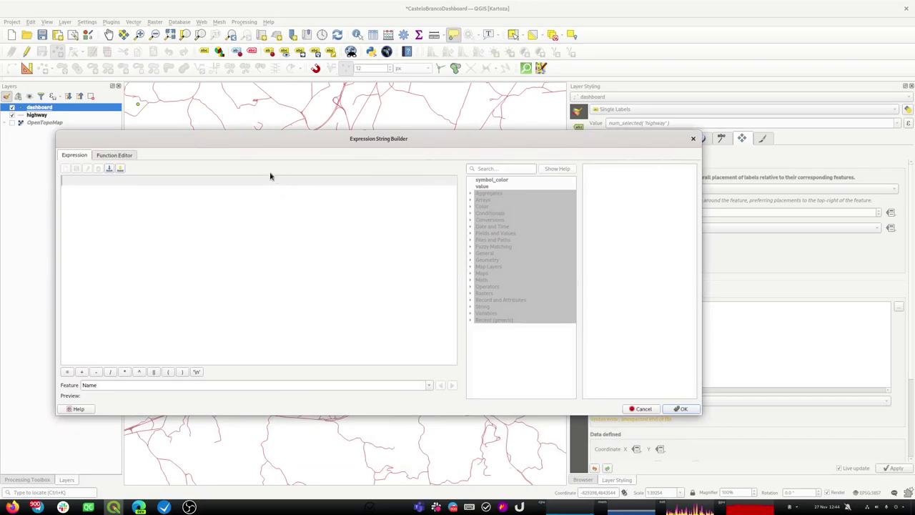
left_click_drag(253, 140, 286, 155)
left_click_drag(130, 148, 398, 188)
left_click_drag(464, 196, 243, 172)
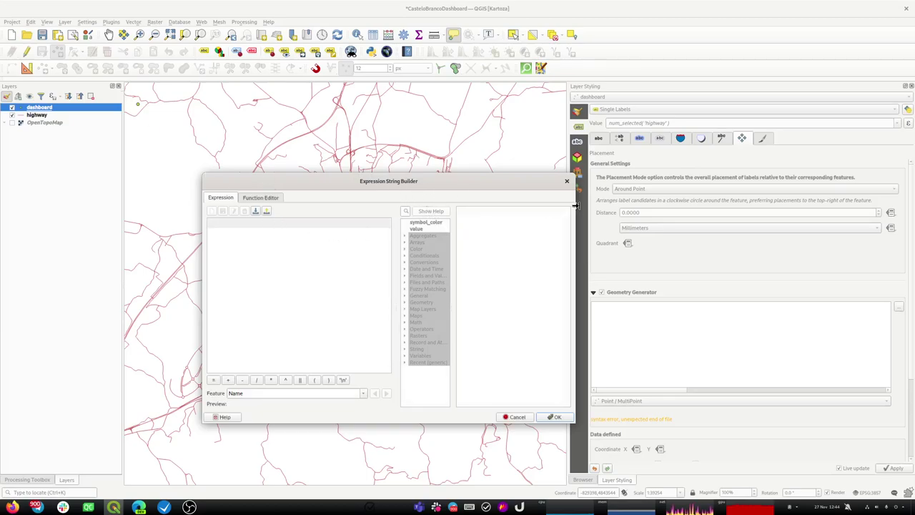
left_click_drag(579, 206, 780, 207)
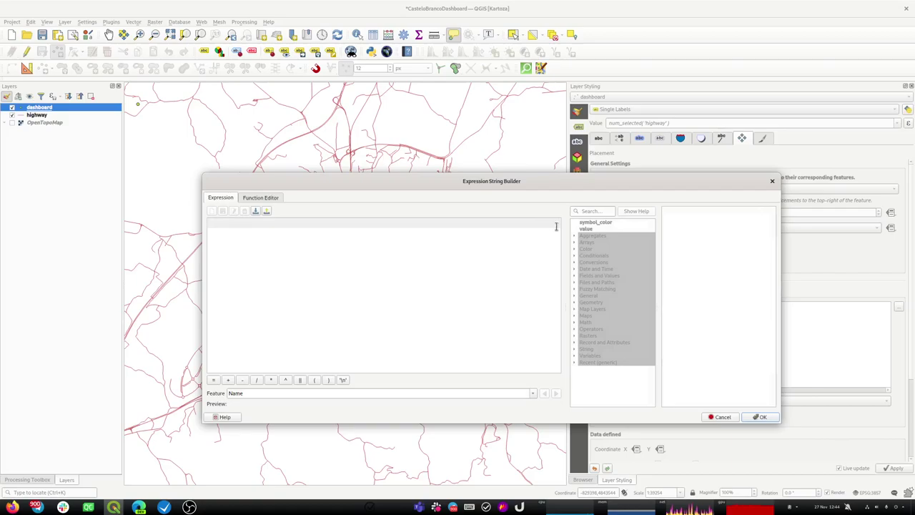
left_click_drag(565, 241, 460, 242)
left_click(514, 210)
type("ca")
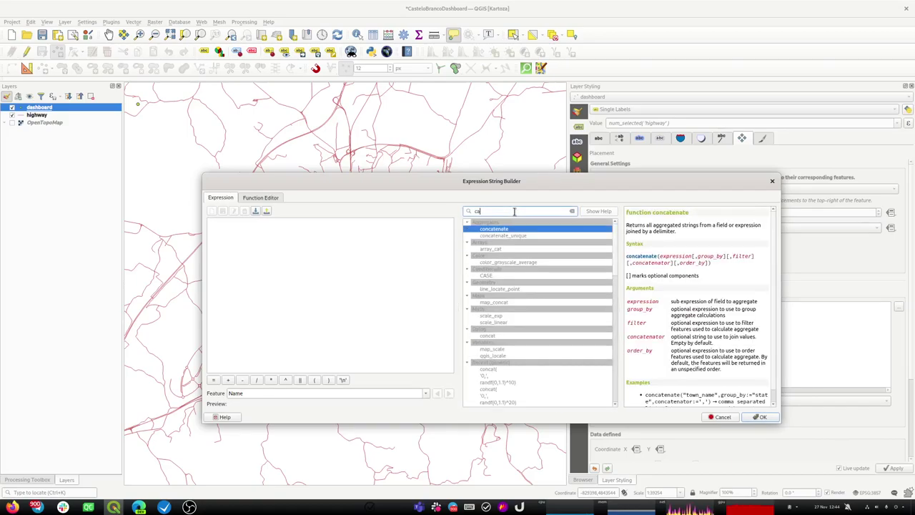
type("nvas")
key("BackSpace")
key("BackSpace")
key("BackSpace")
key("BackSpace")
type("exten")
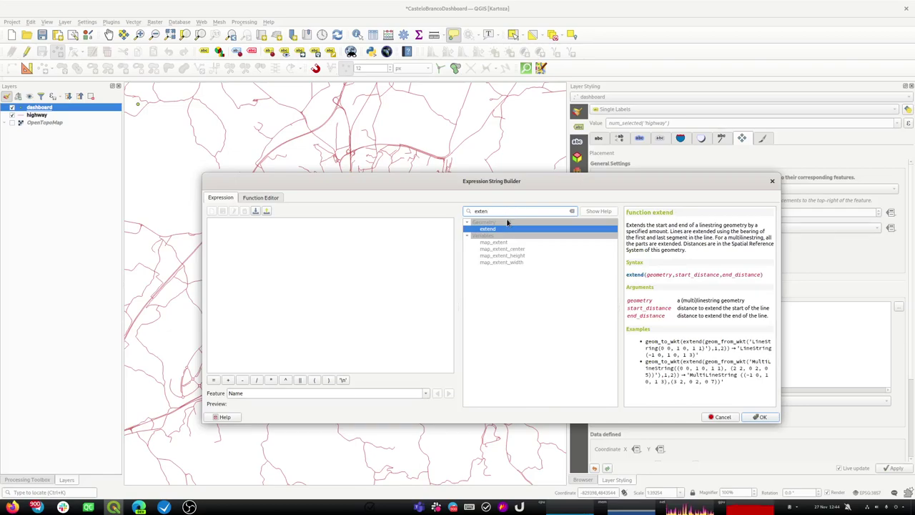
left_click(504, 243)
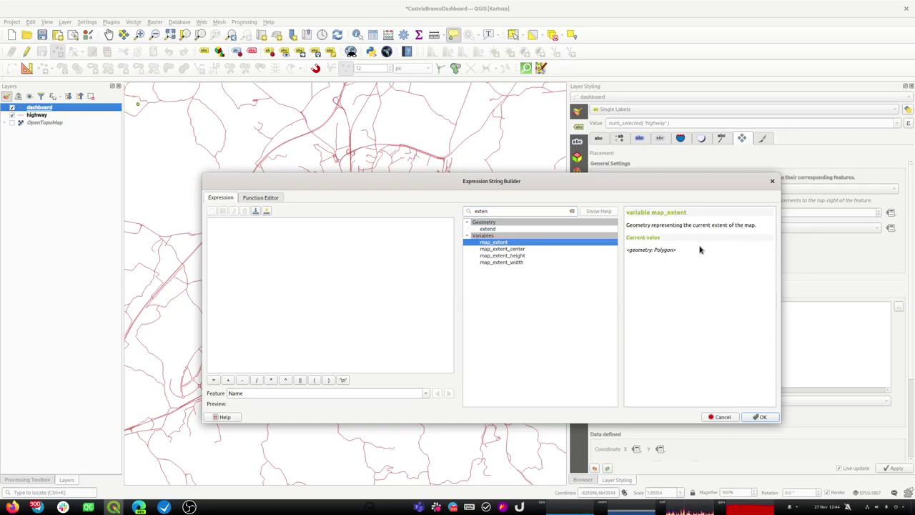
double_click(503, 243)
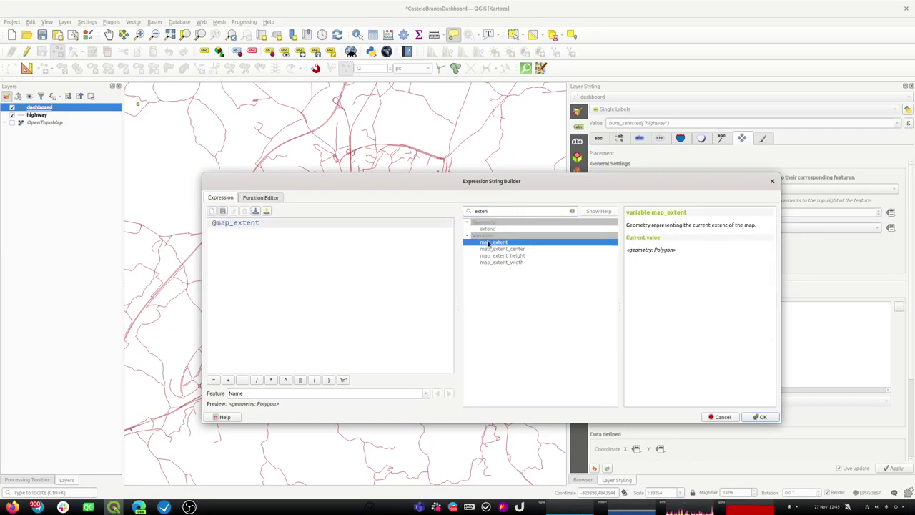
double_click(501, 211)
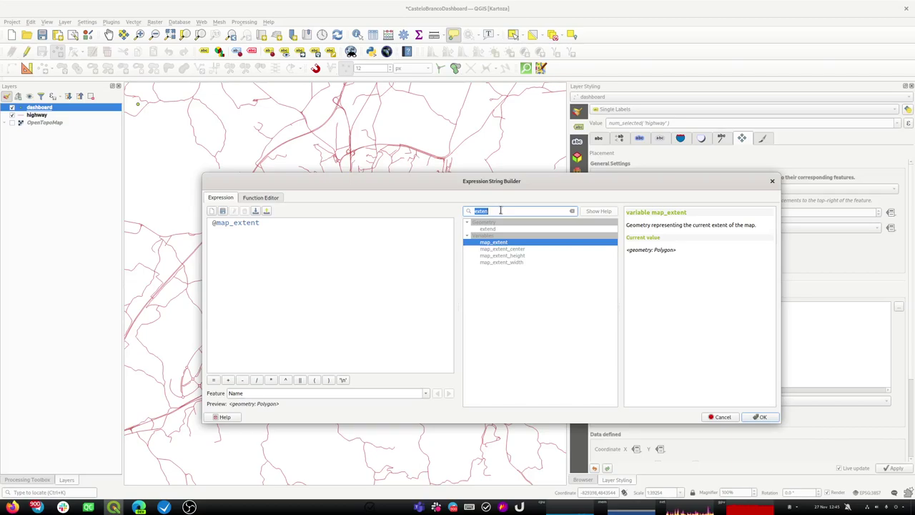
type("geom")
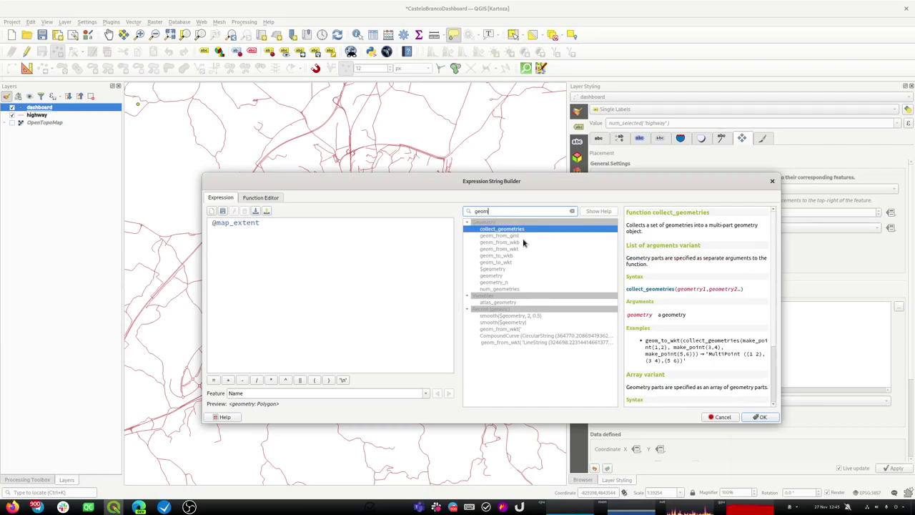
type("first")
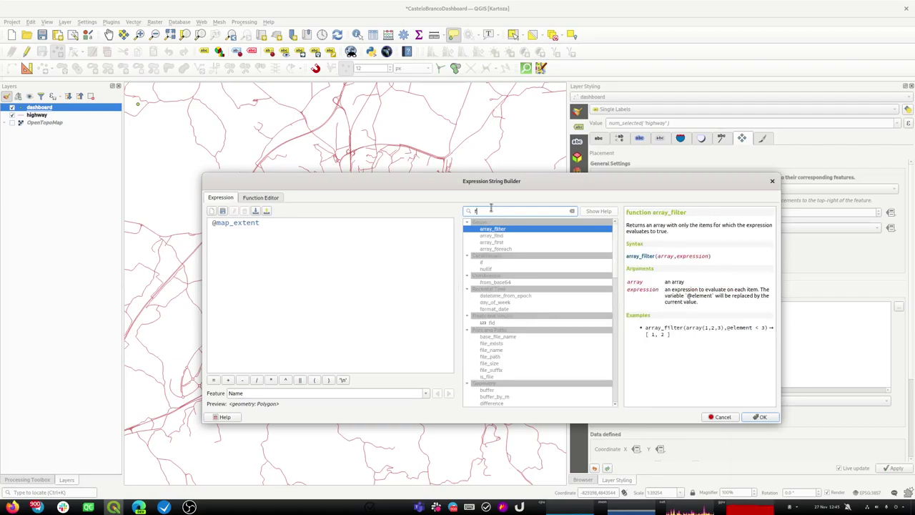
key("BackSpace")
key("BackSpace")
key("BackSpace")
key("BackSpace")
key("BackSpace")
type("node")
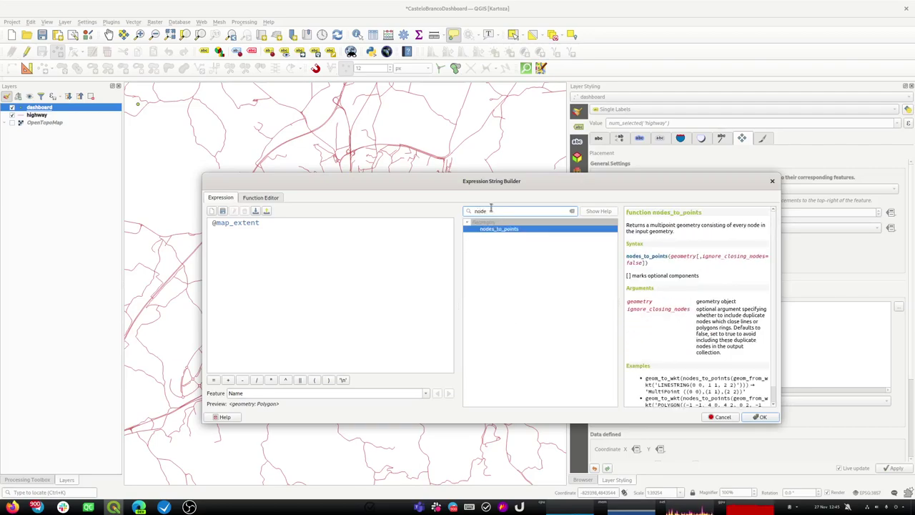
key("BackSpace")
key("BackSpace")
key("BackSpace")
key("BackSpace")
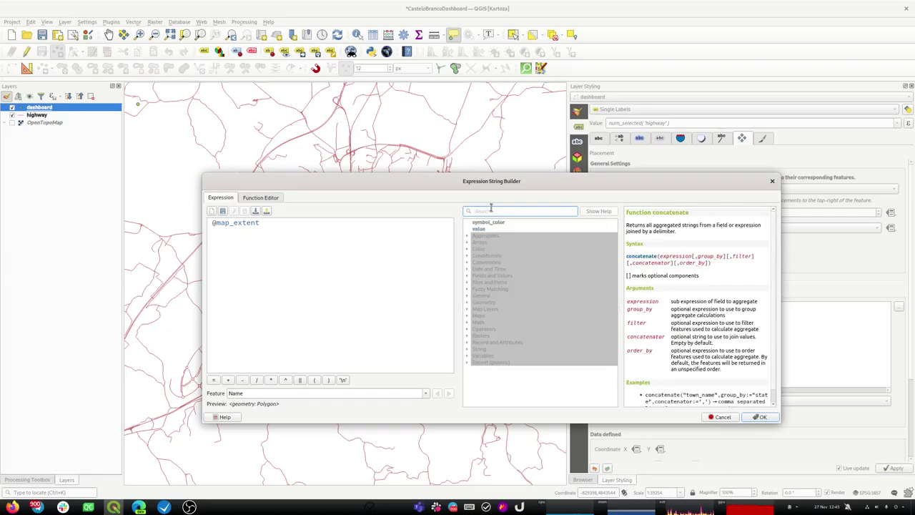
type("rect")
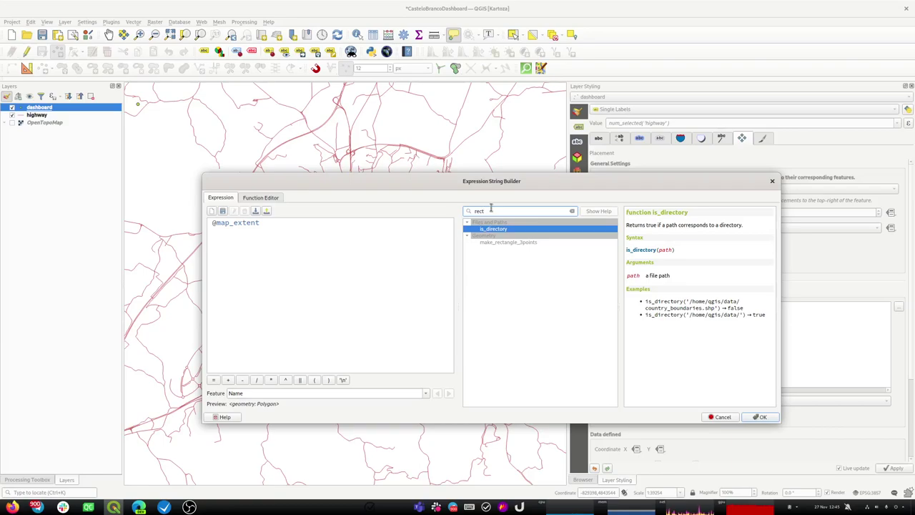
key("BackSpace")
key("BackSpace")
key("BackSpace")
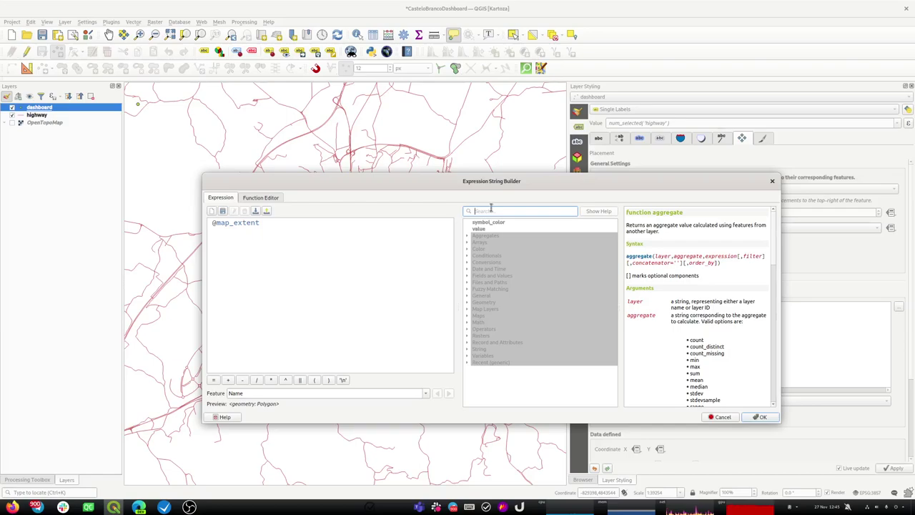
type("line")
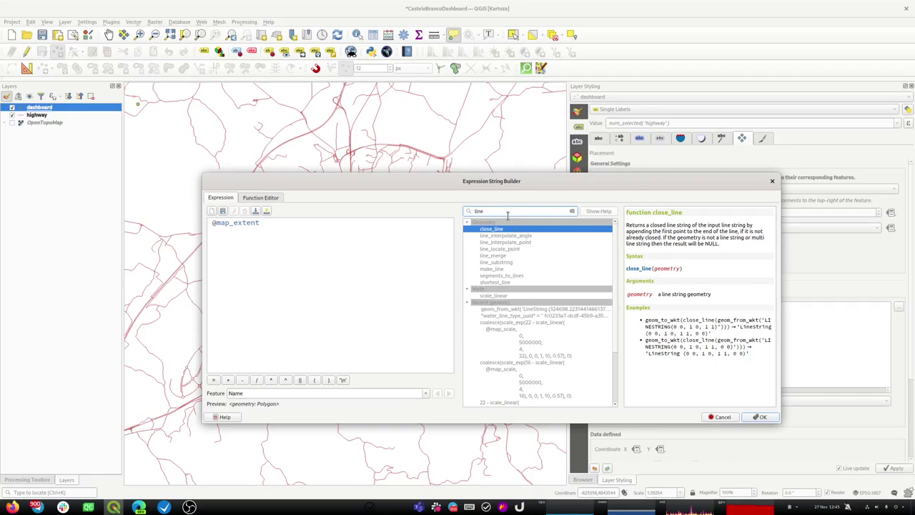
type("polygon")
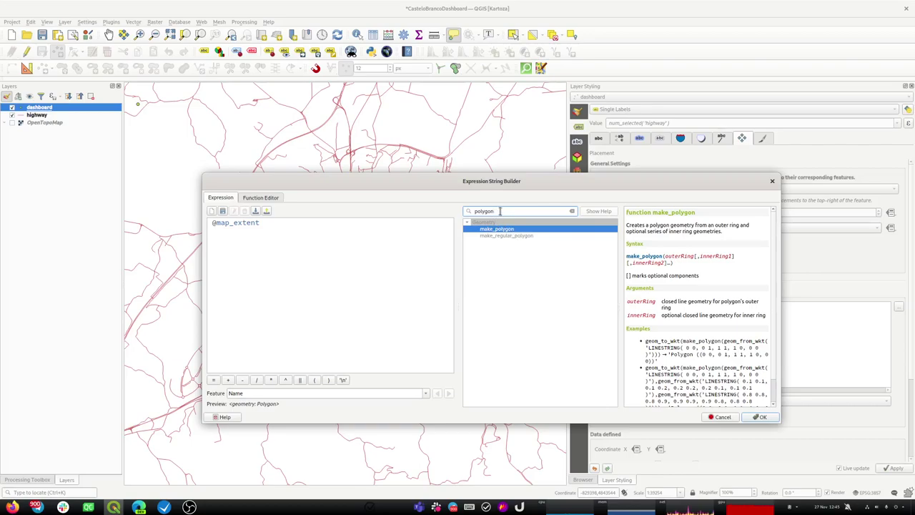
double_click(499, 210)
type("ver")
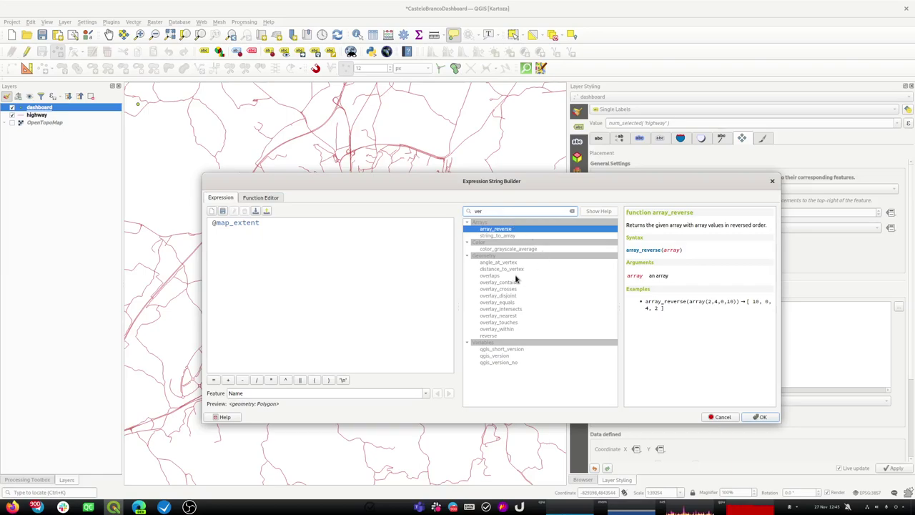
Find exterior_ring in the Geometry function group and insert it into the expression.
left_click(486, 255)
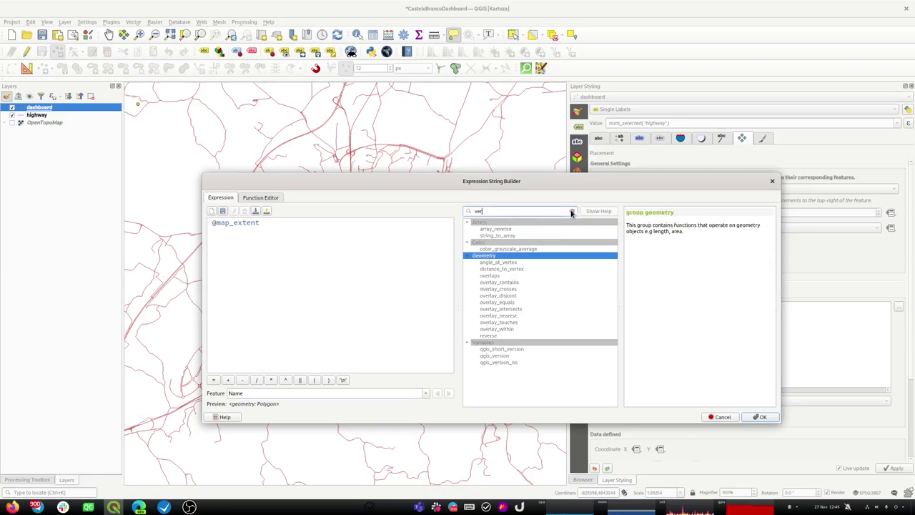
left_click(572, 211)
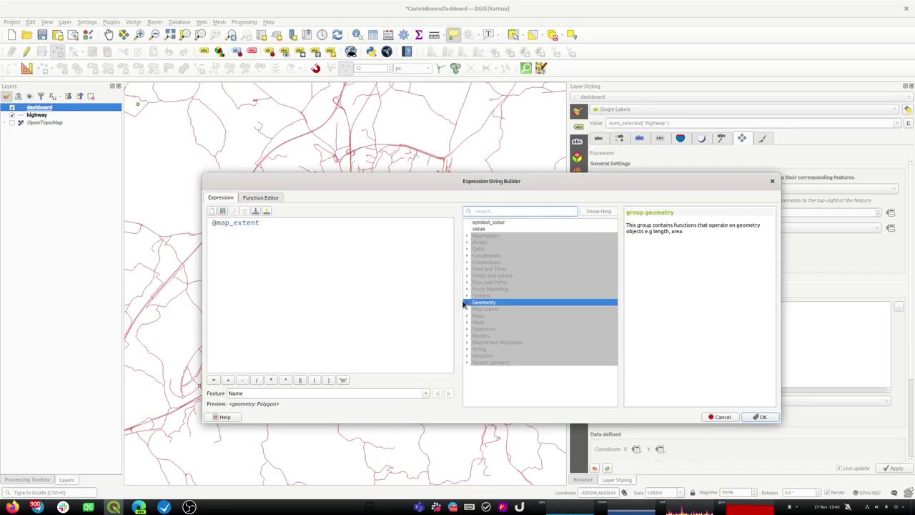
left_click(467, 303)
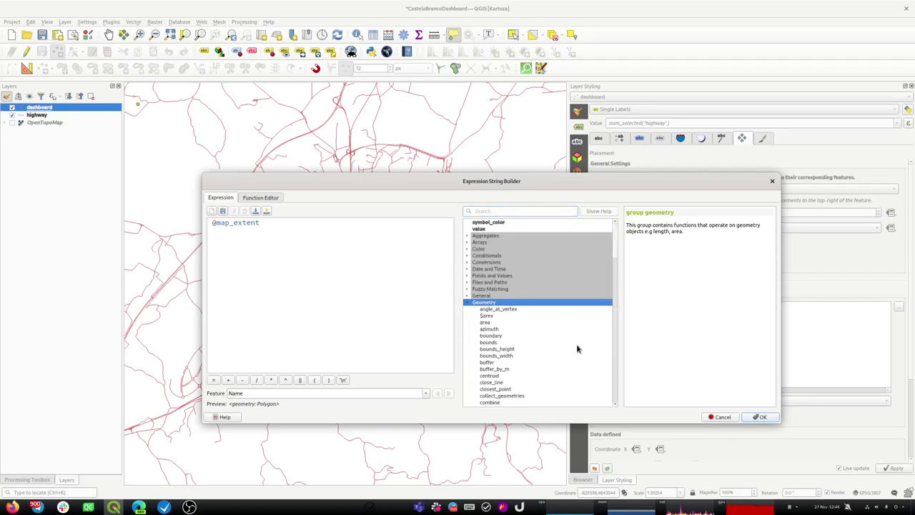
scroll(578, 349, "down", 1)
scroll(578, 349, "down", 1)
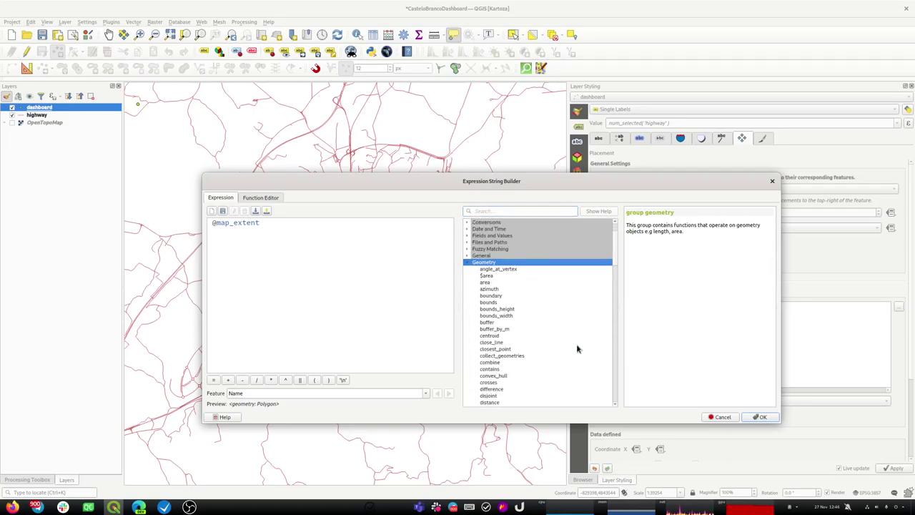
scroll(578, 349, "down", 3)
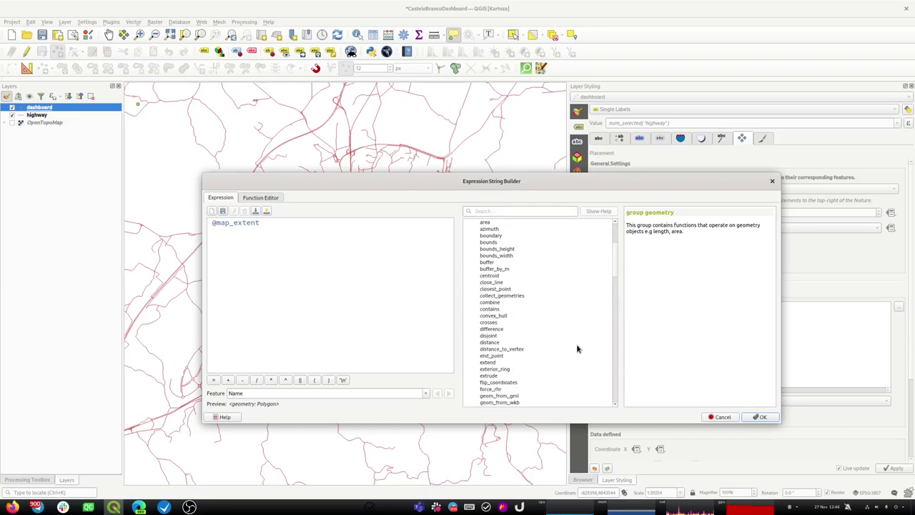
scroll(577, 349, "down", 1)
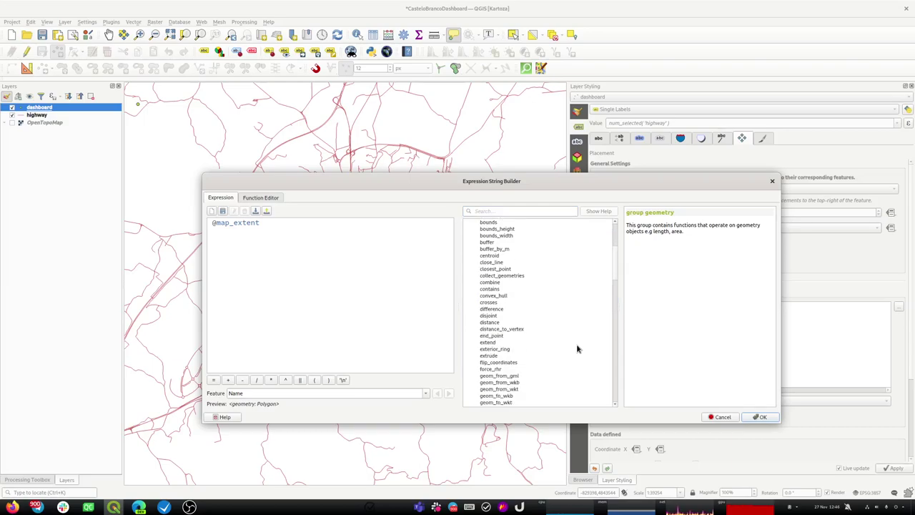
scroll(577, 349, "down", 1)
scroll(577, 349, "down", 1)
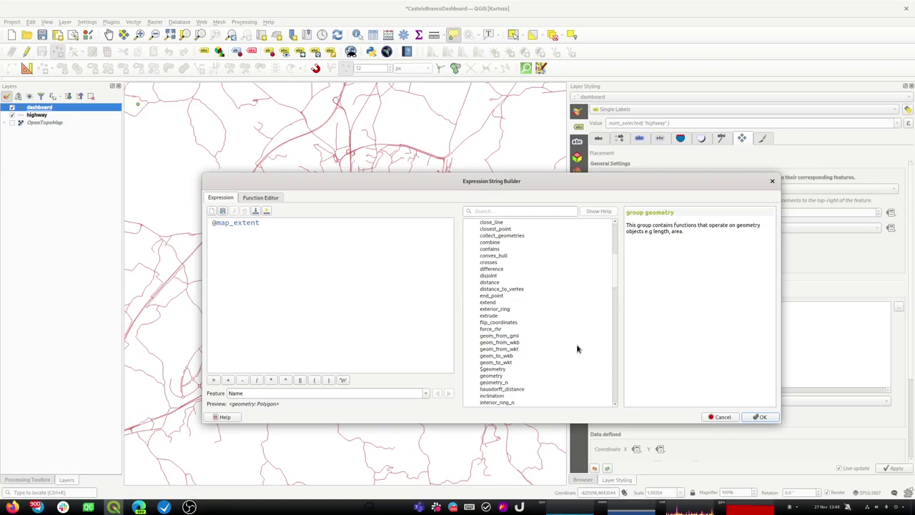
left_click(502, 310)
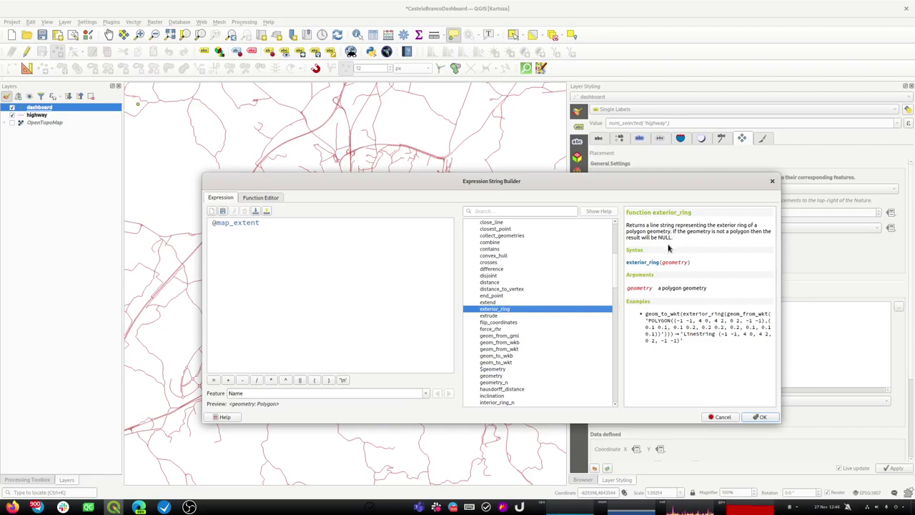
double_click(484, 310)
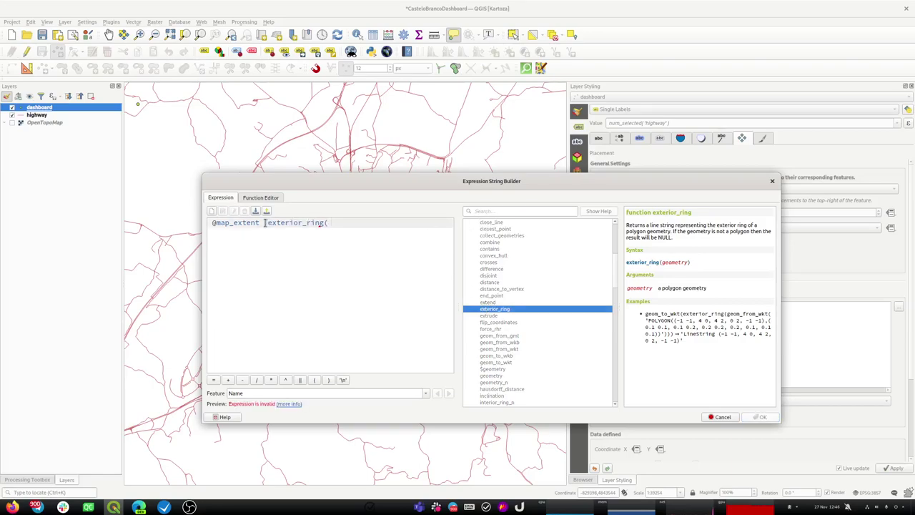
left_click_drag(264, 222, 197, 226)
key("BackSpace")
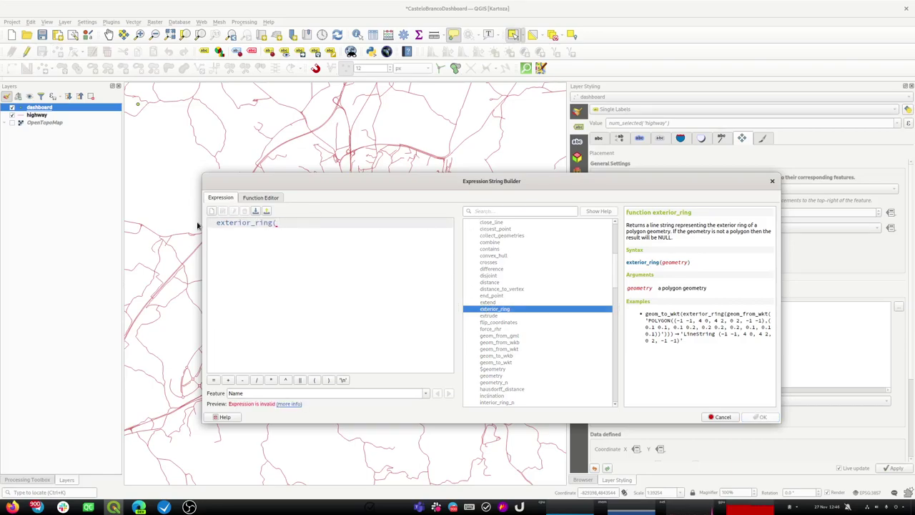
key("ctrl+z")
left_click(496, 211)
type("exten")
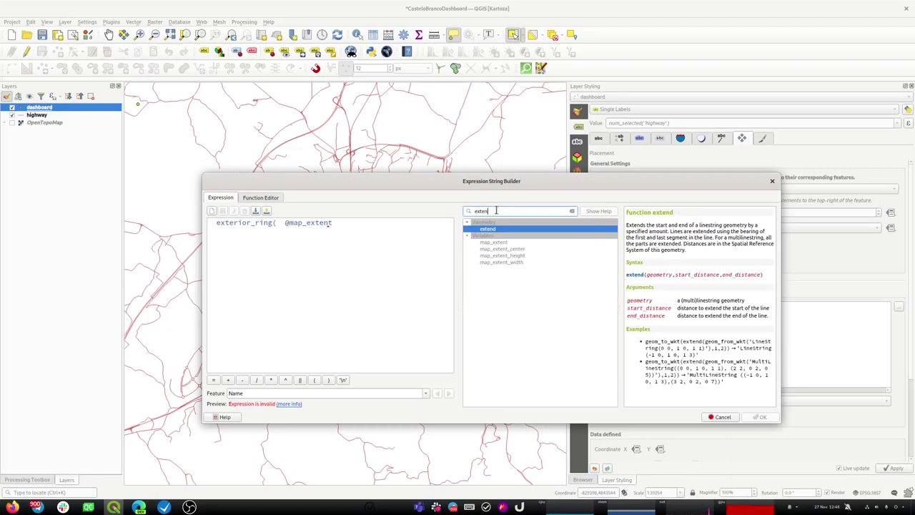
key("BackSpace")
type("nt")
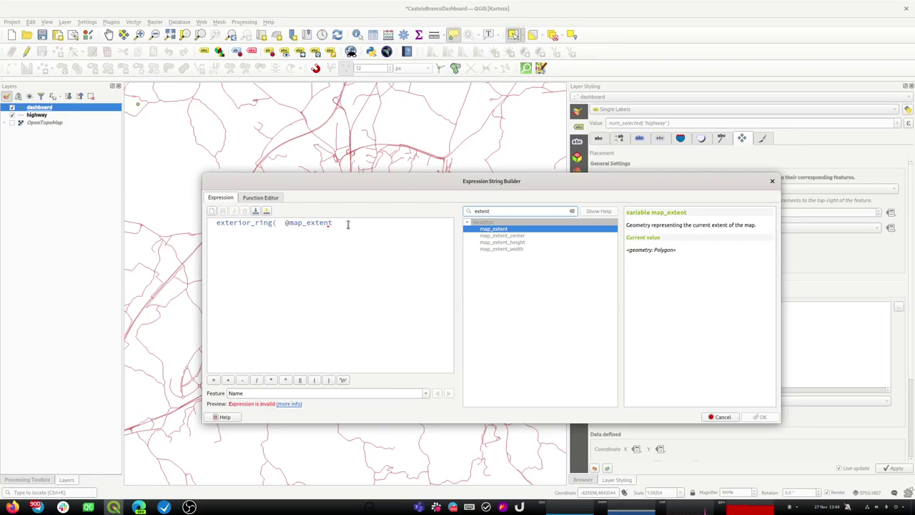
Browse the Geometry functions, search 'star', and insert start_point( into the expression.
left_click(571, 212)
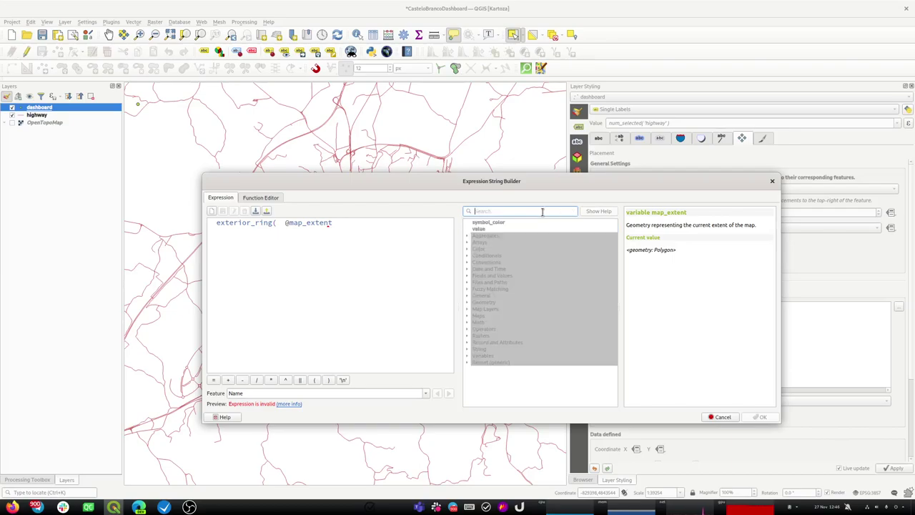
type("node")
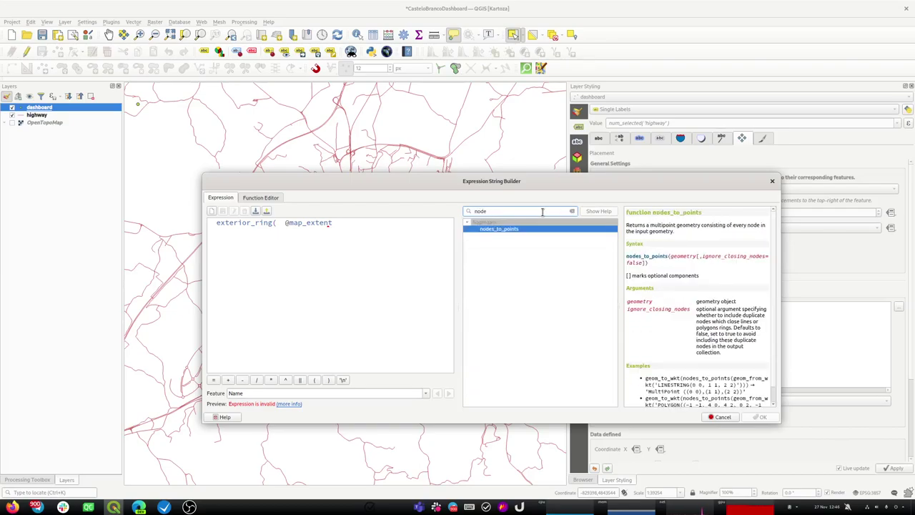
key("BackSpace")
key("BackSpace")
key("BackSpace")
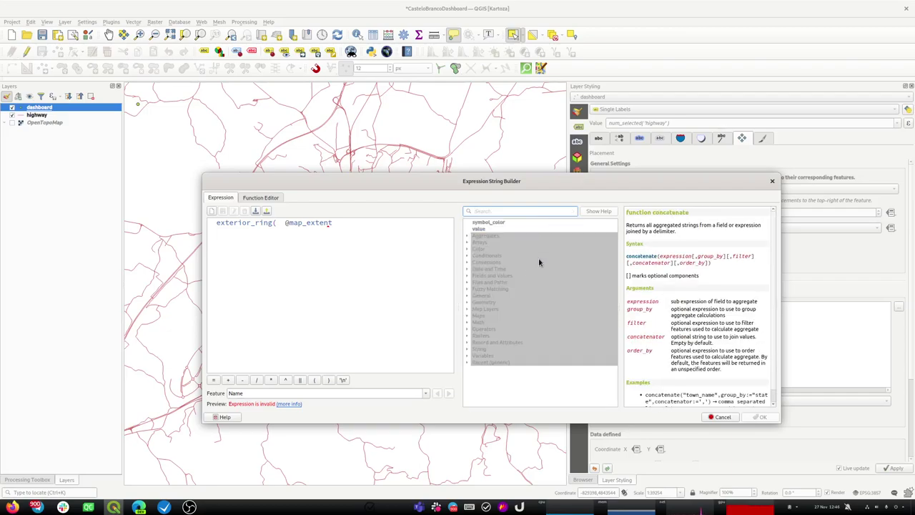
left_click(467, 302)
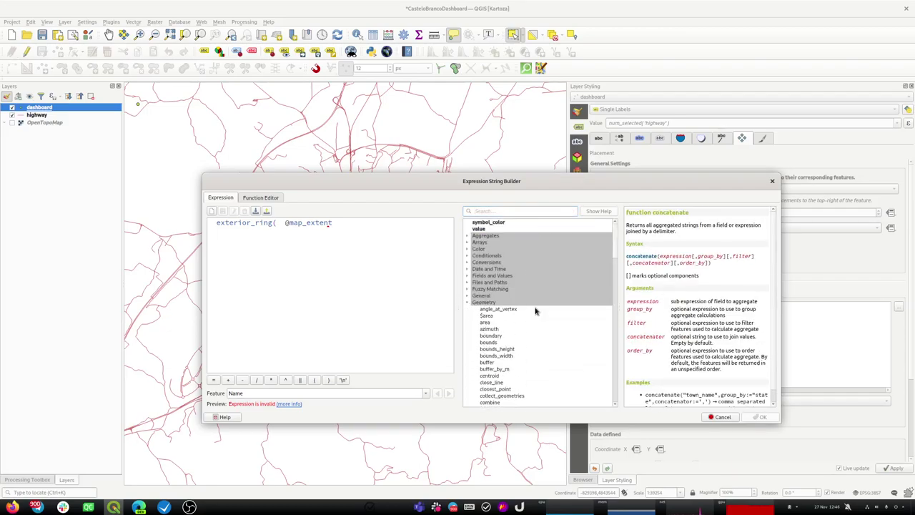
scroll(545, 320, "down", 2)
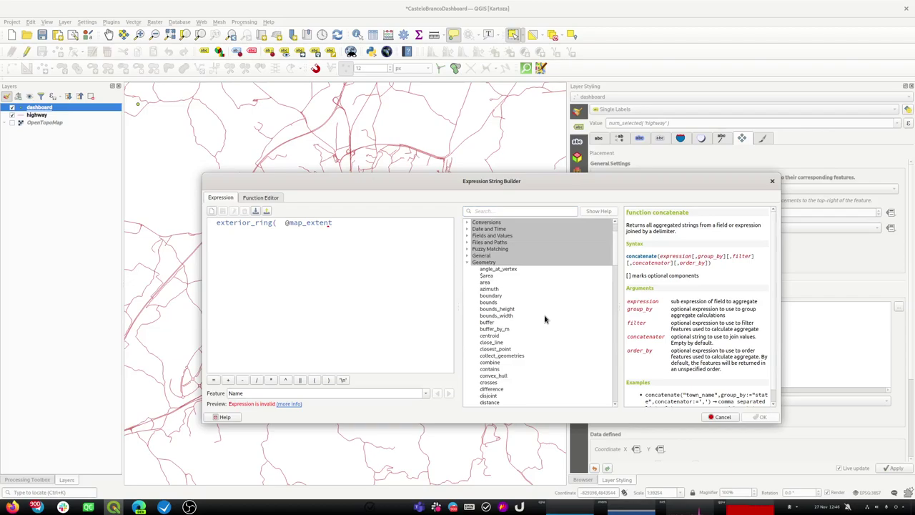
scroll(545, 320, "down", 1)
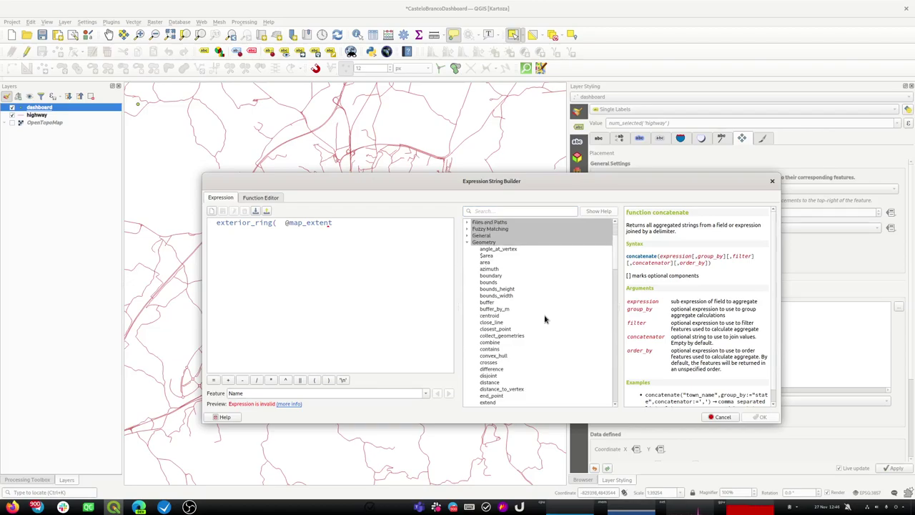
scroll(545, 320, "down", 1)
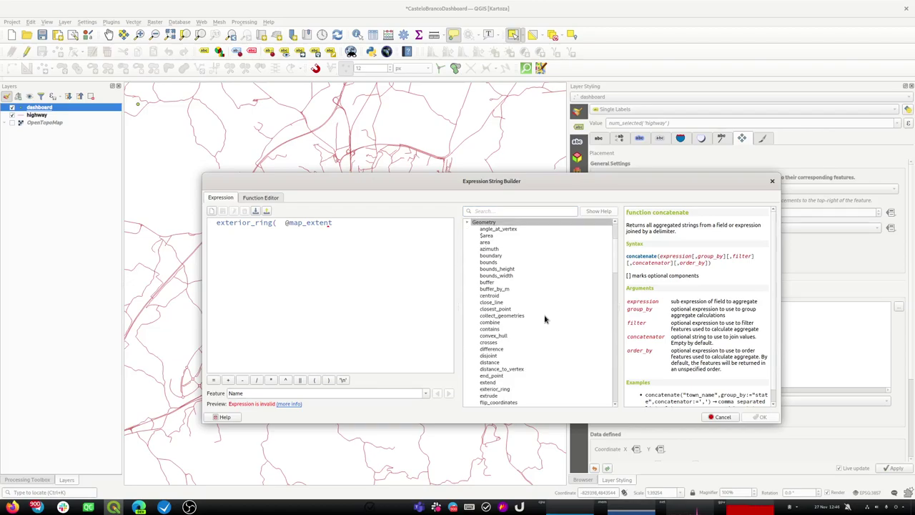
scroll(545, 319, "down", 1)
scroll(544, 320, "down", 1)
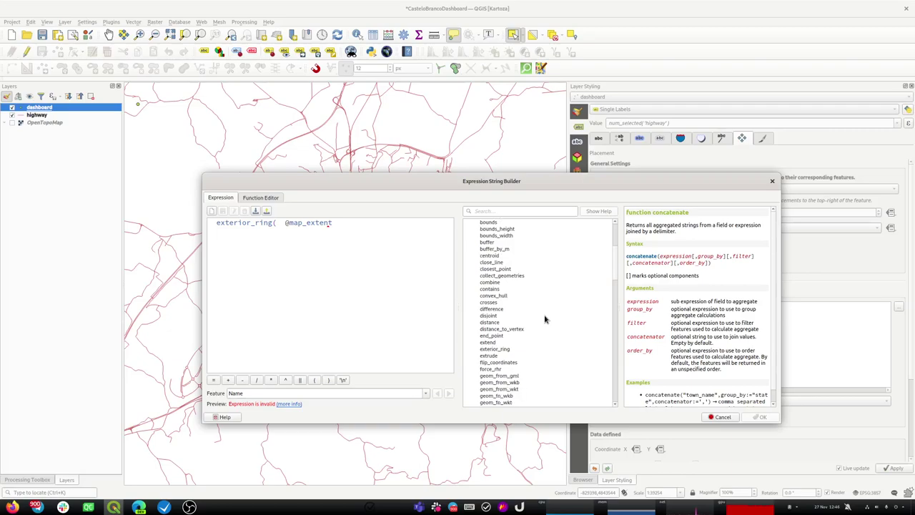
left_click(504, 335)
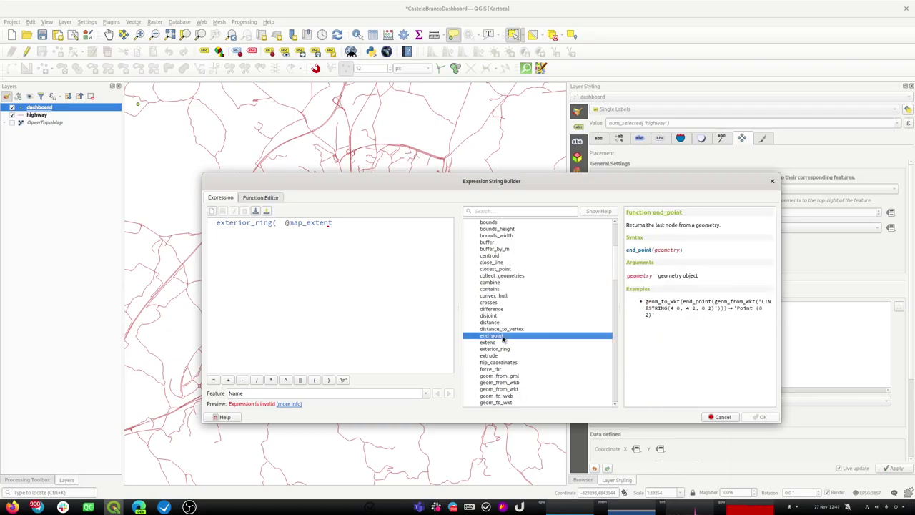
left_click(501, 211)
type("star")
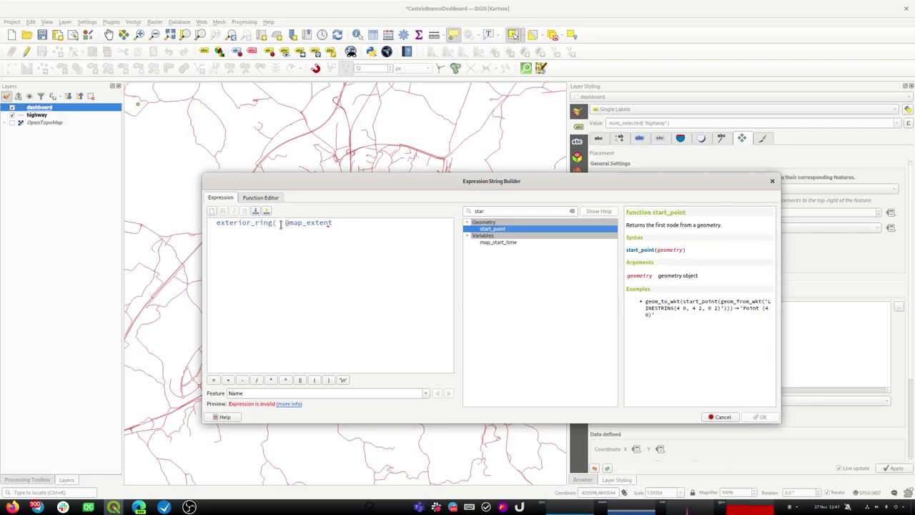
double_click(488, 231)
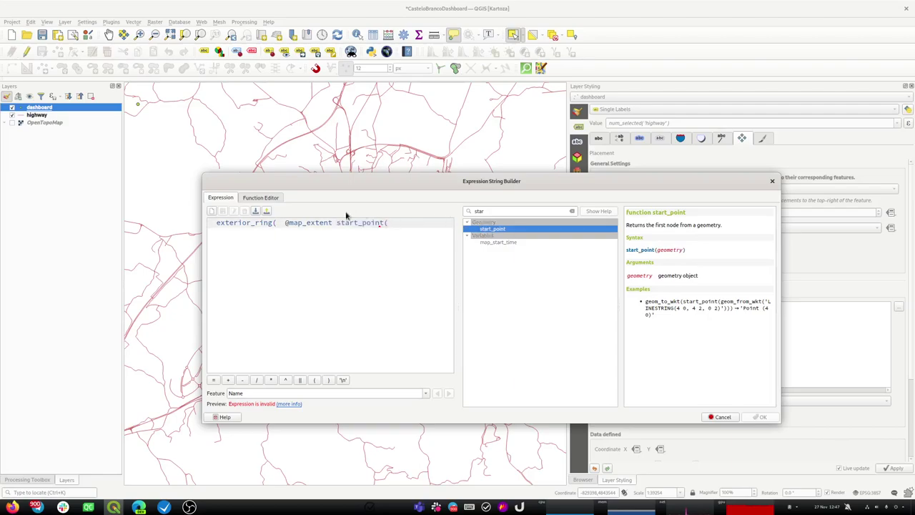
left_click_drag(334, 222, 136, 224)
key("ctrl+c")
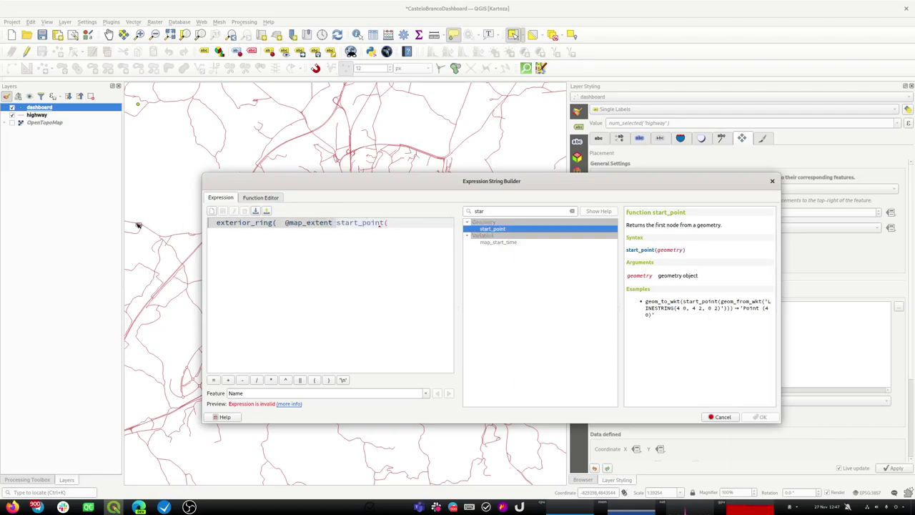
key("BackSpace")
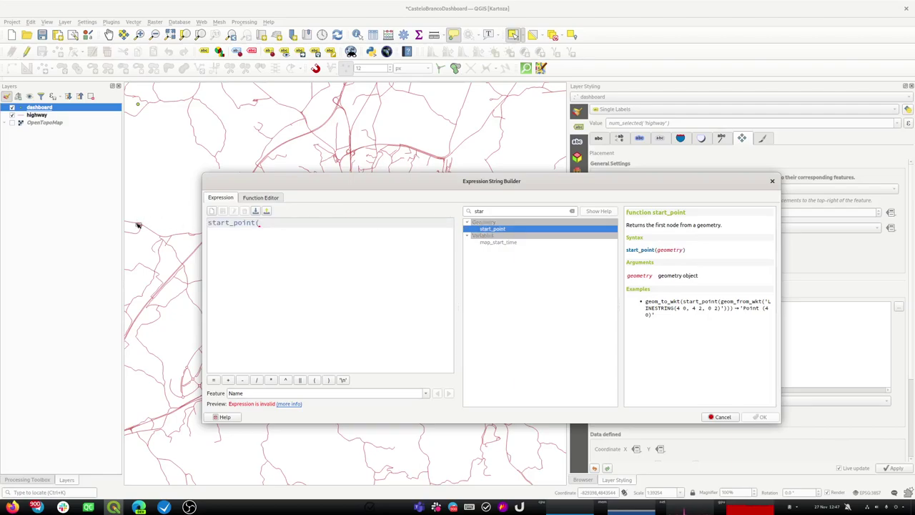
key("ctrl+v")
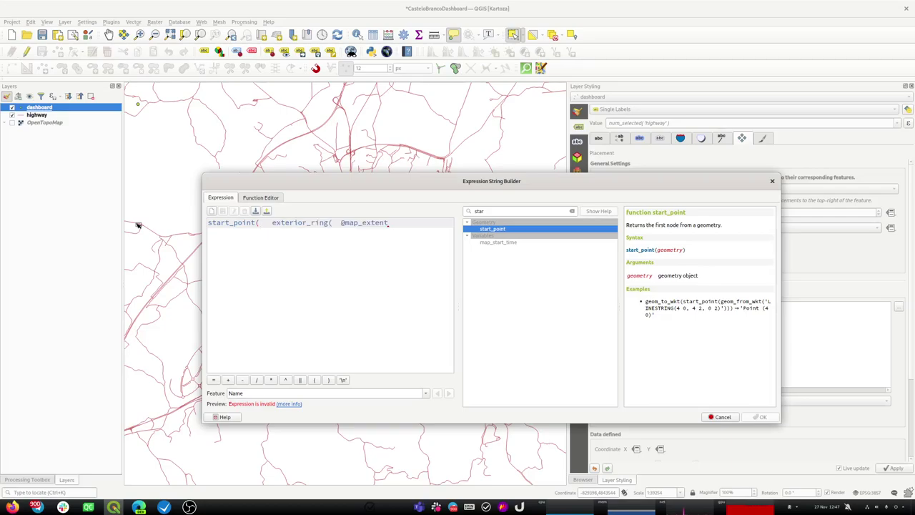
double_click(284, 224)
key("BackSpace")
key("Delete")
key("Delete")
key("Delete")
key("BackSpace")
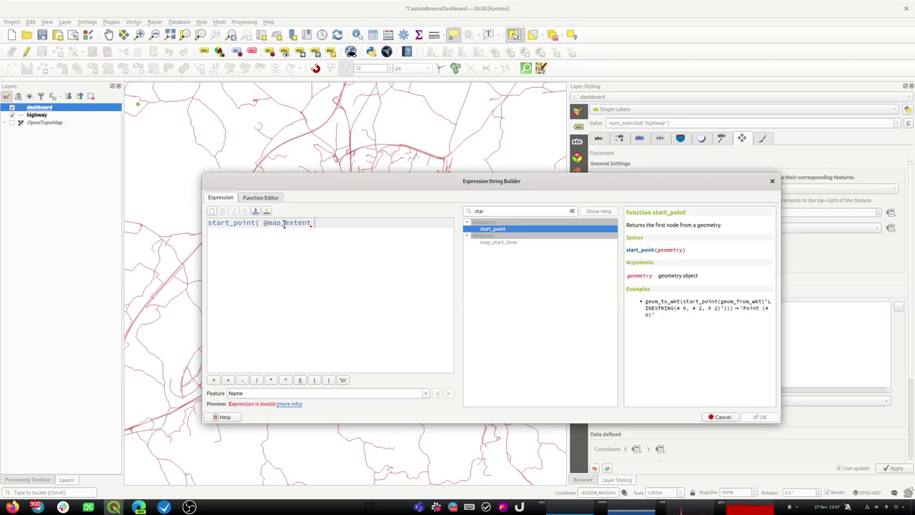
type(")")
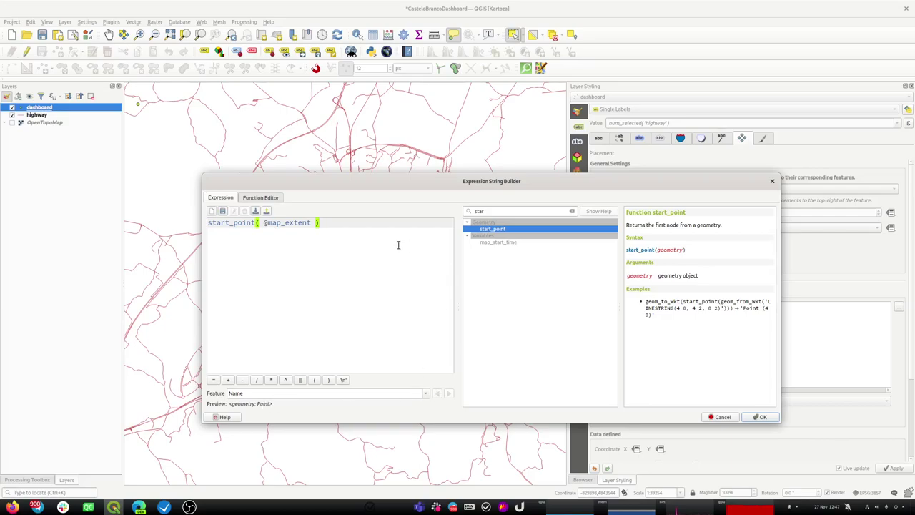
double_click(233, 222)
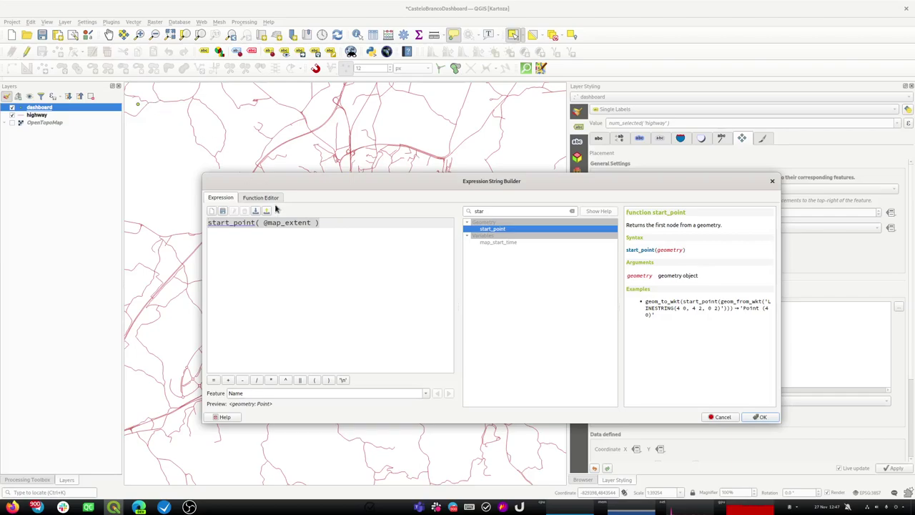
double_click(485, 209)
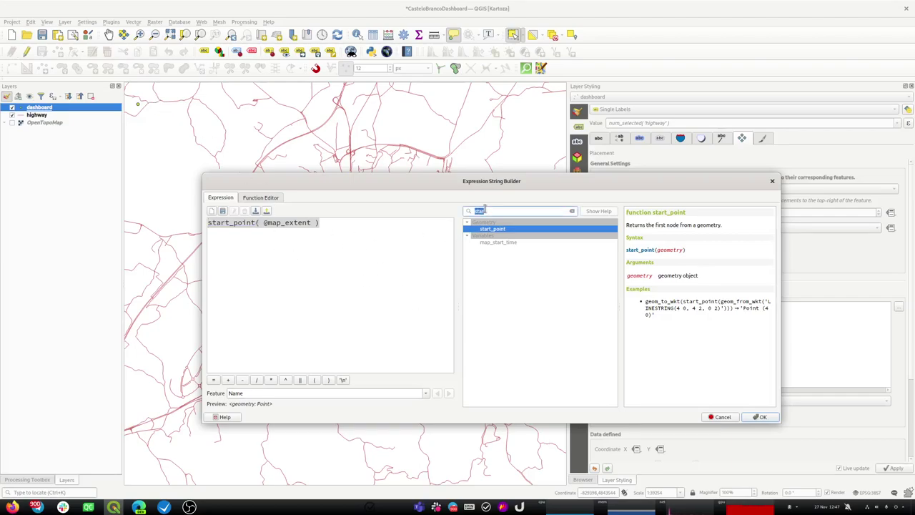
type("tran")
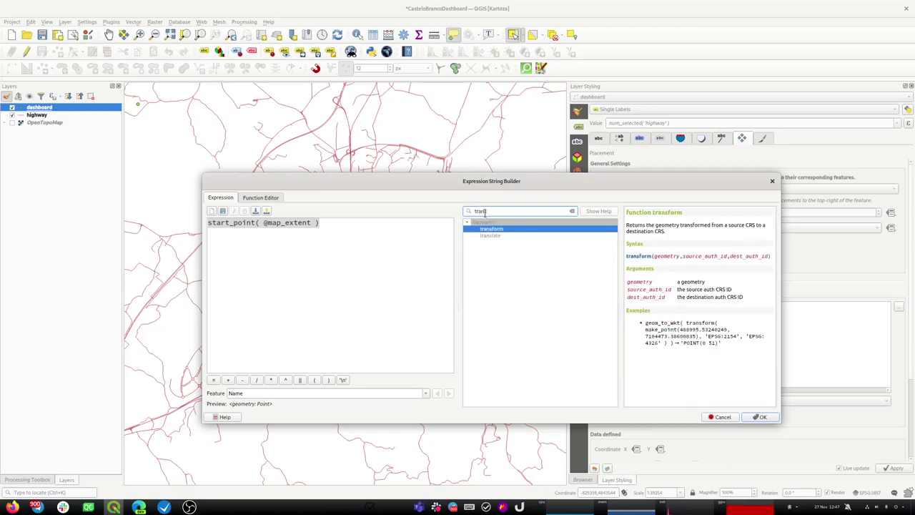
type("s")
left_click(501, 237)
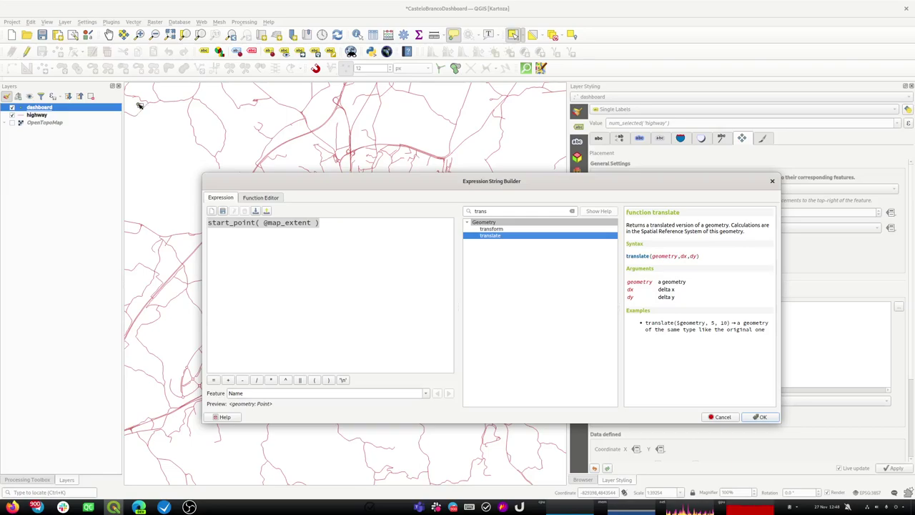
left_click(759, 417)
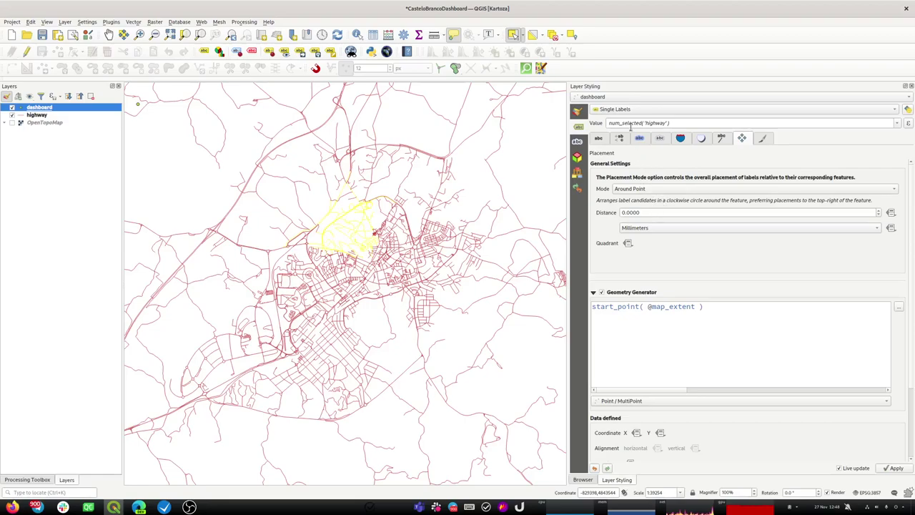
Set the label text size to 28 points, apply it, and select the placement geometry expression.
left_click(601, 139)
left_click_drag(654, 211, 572, 215)
type("28")
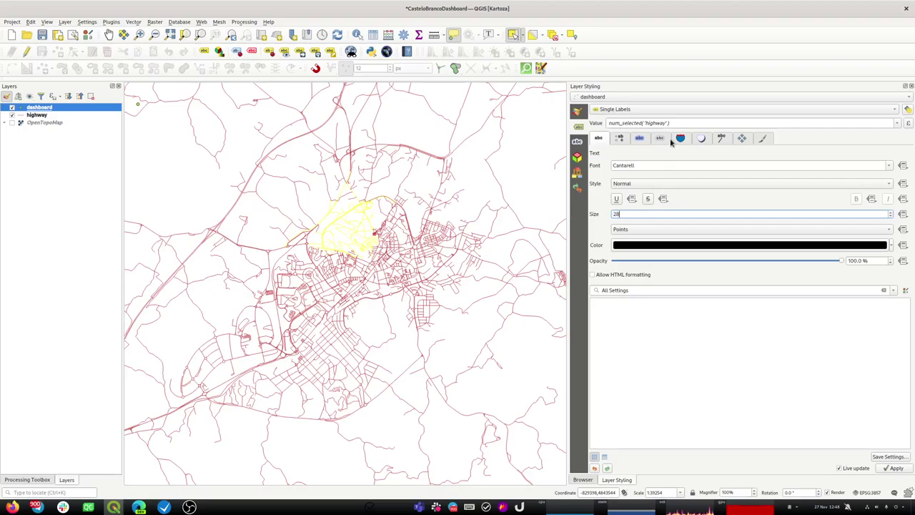
left_click(685, 123)
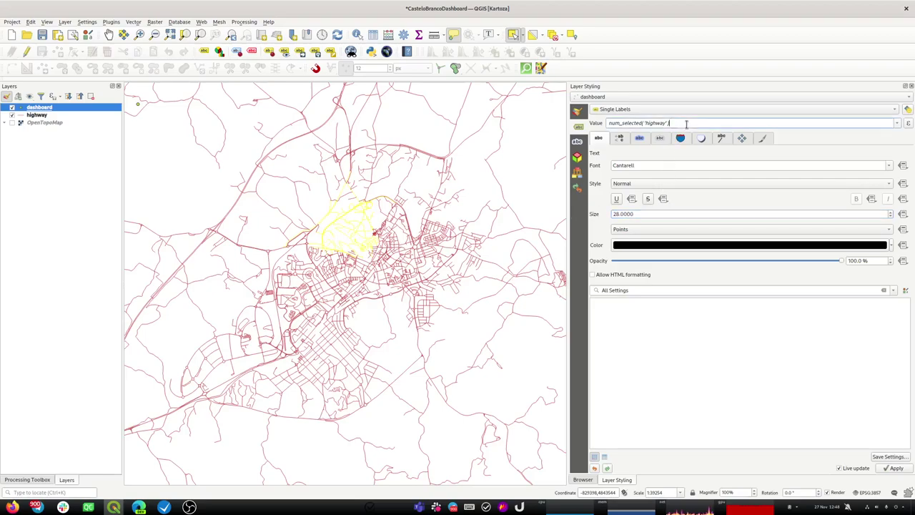
left_click(896, 468)
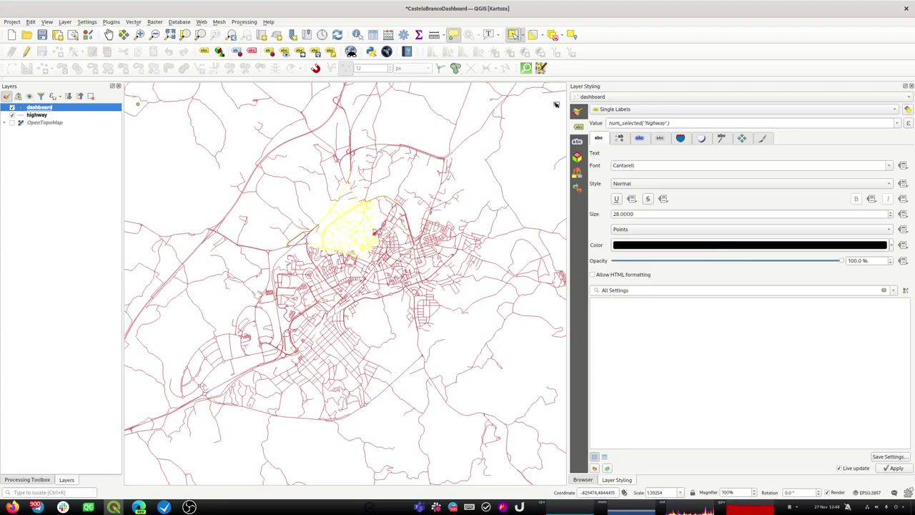
left_click(741, 139)
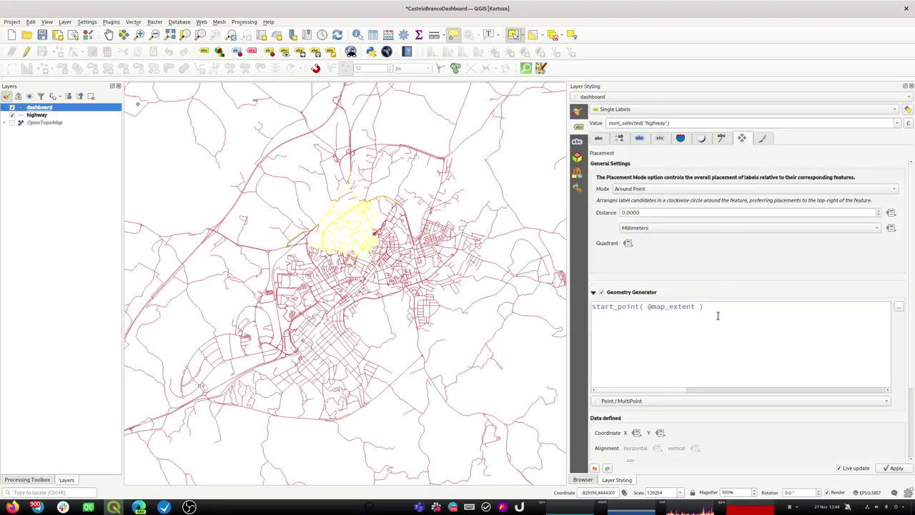
left_click_drag(715, 309, 587, 307)
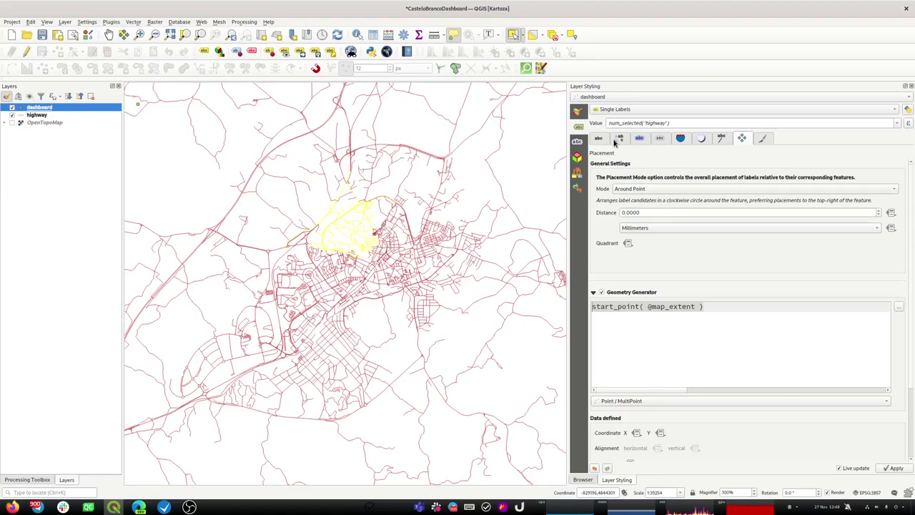
left_click(897, 308)
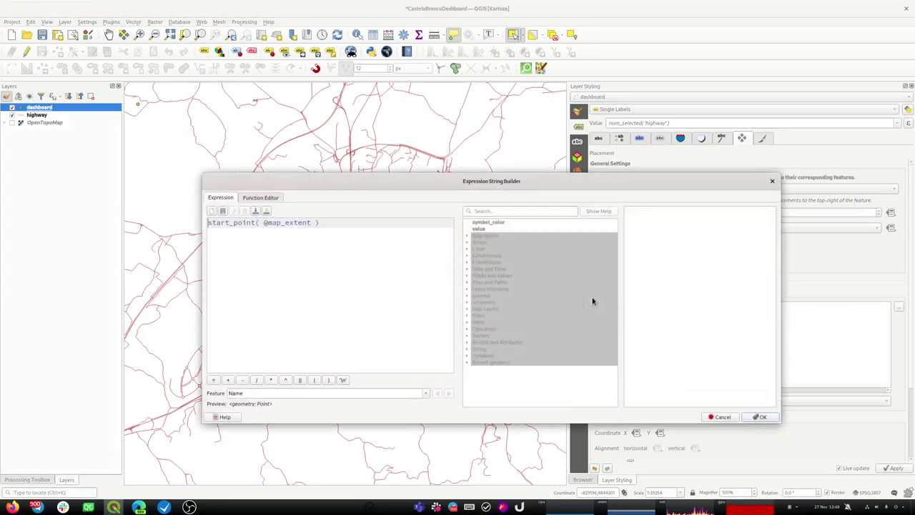
left_click(476, 210)
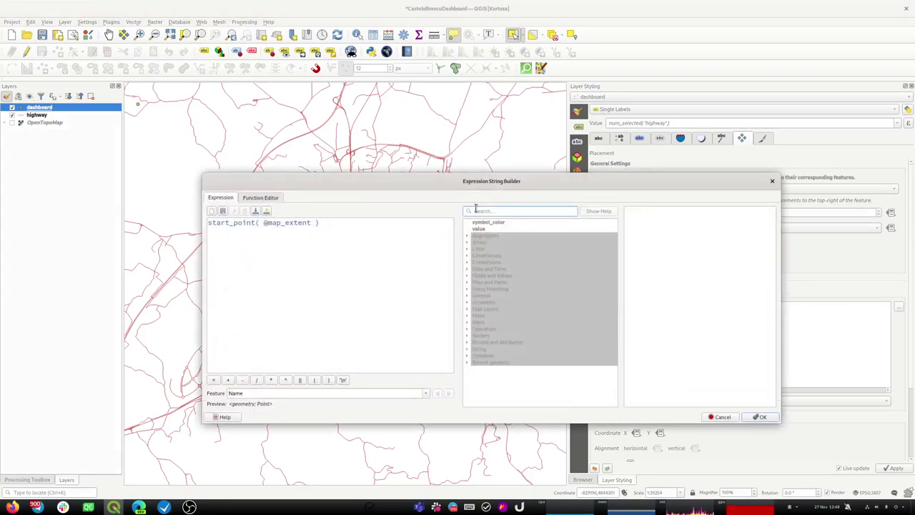
type("transl")
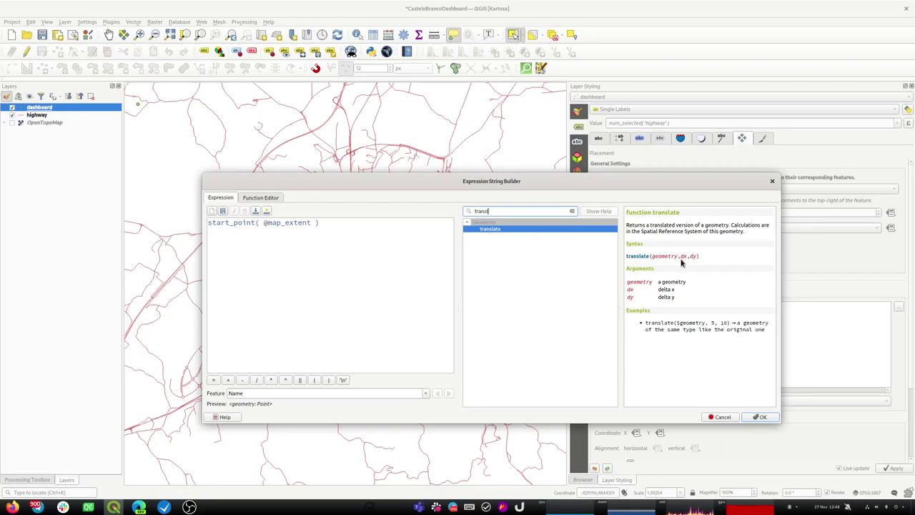
left_click(329, 222)
key("Home")
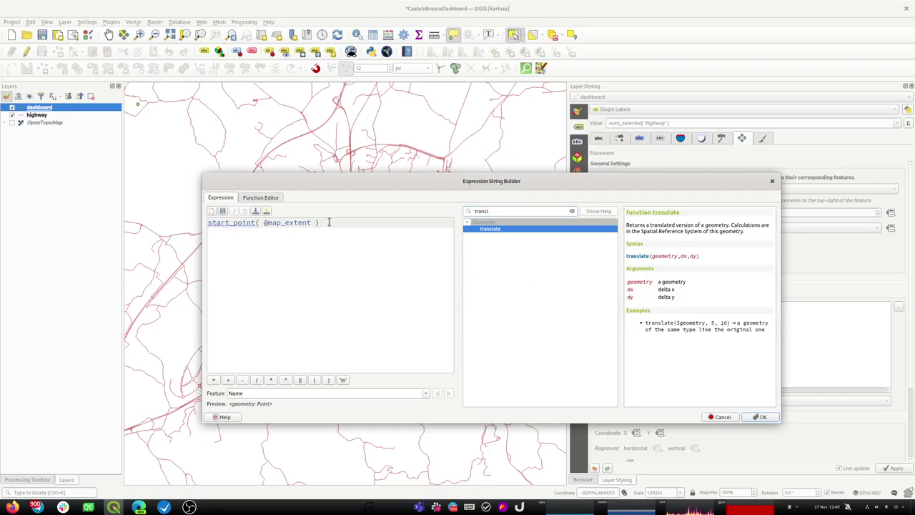
type("translate")
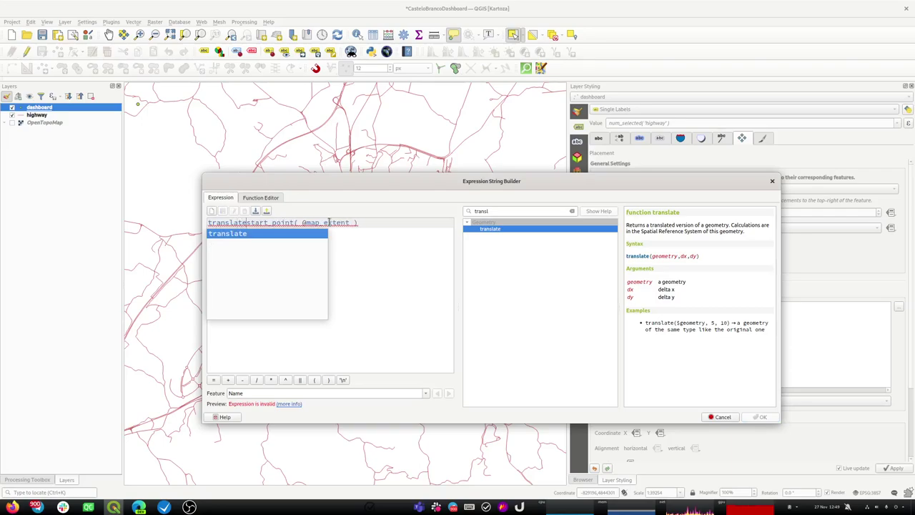
type("(")
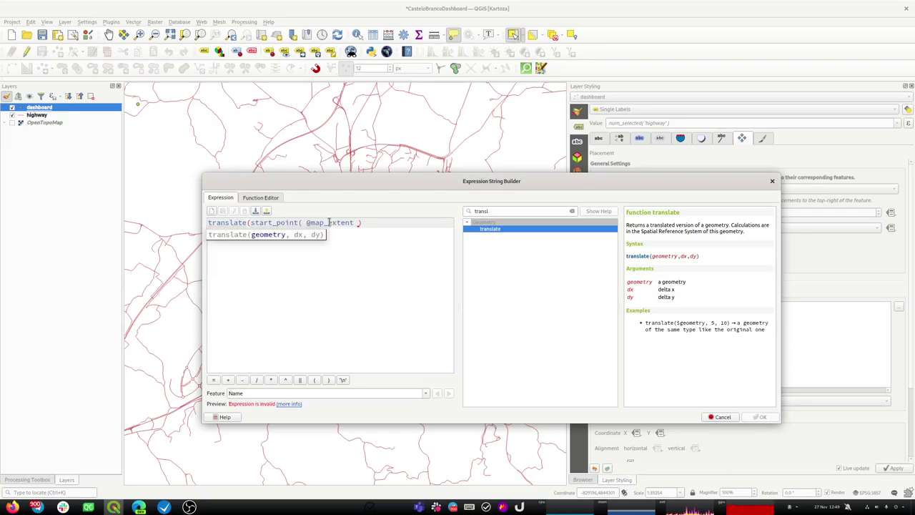
key("End")
type(",")
type("0.05, -0.05)")
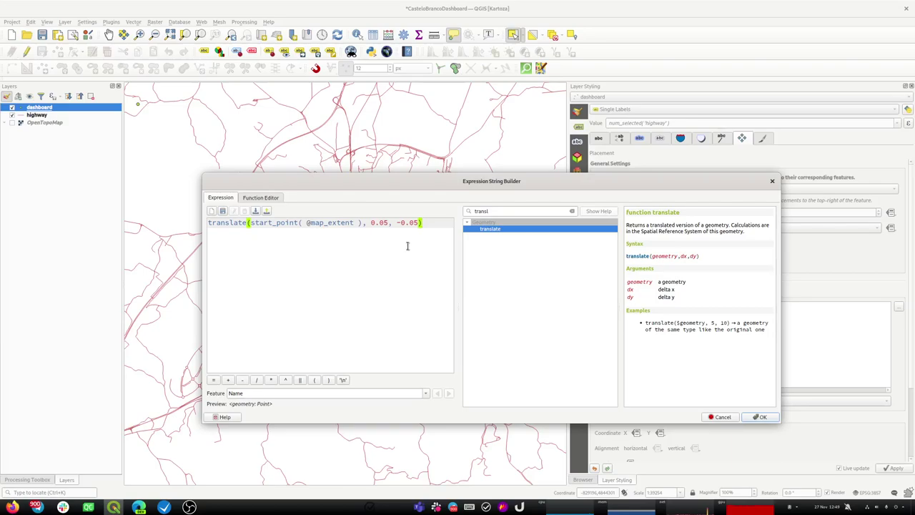
left_click_drag(439, 239, 179, 203)
key("ctrl+c")
left_click(760, 417)
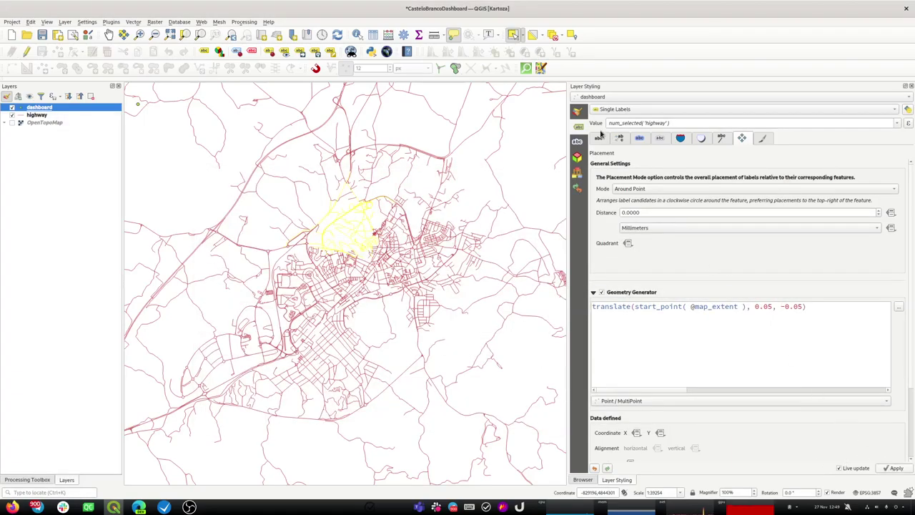
Convert the dashboard marker to a Geometry Generator using the pasted translate expression, and apply.
left_click(578, 113)
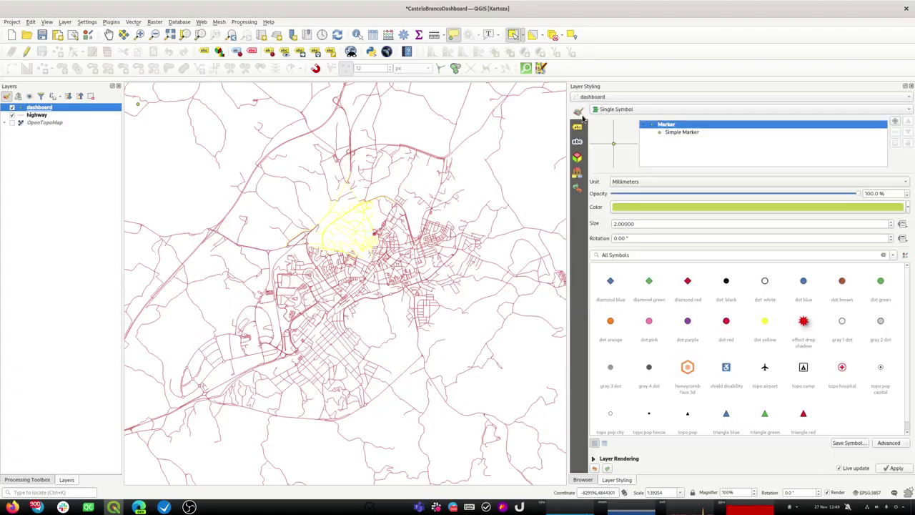
left_click(667, 134)
left_click(696, 184)
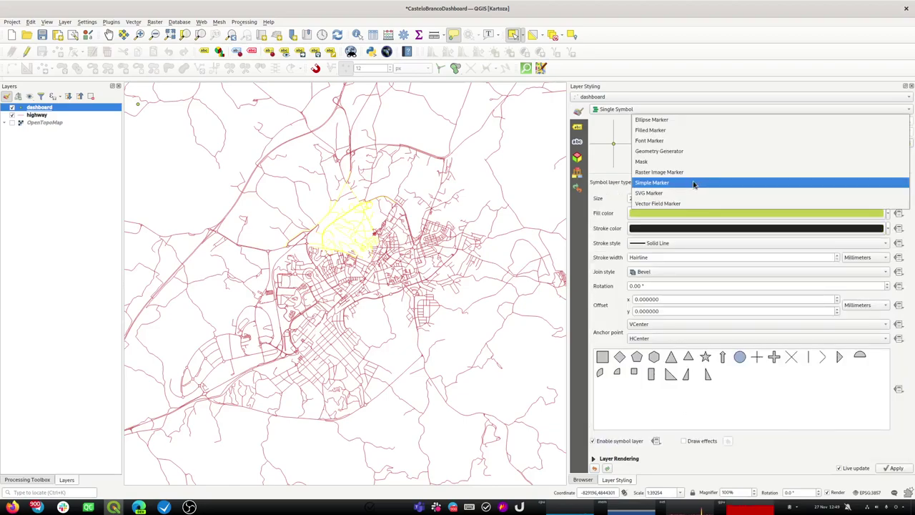
left_click(671, 151)
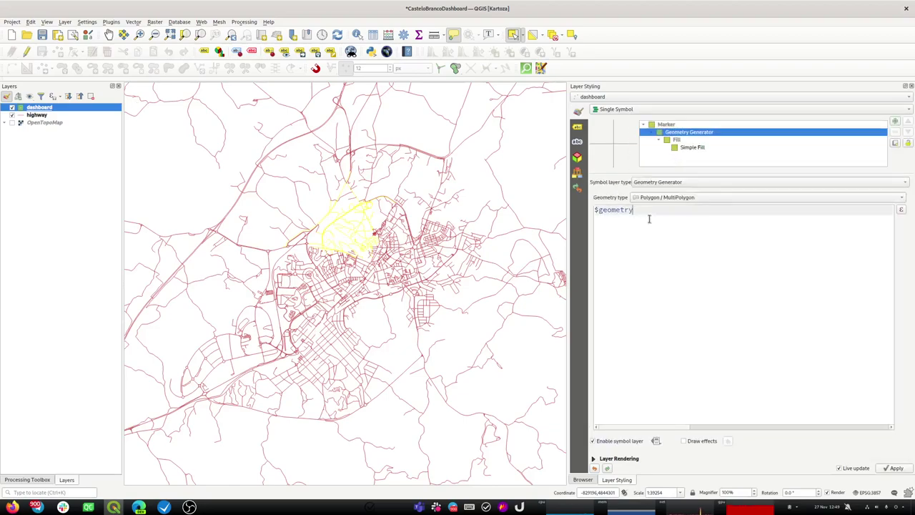
key("ctrl+v")
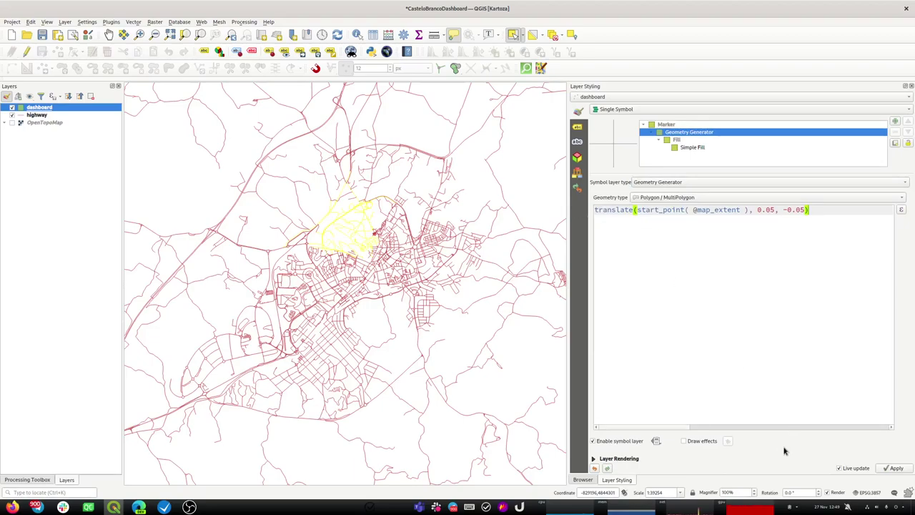
left_click(892, 468)
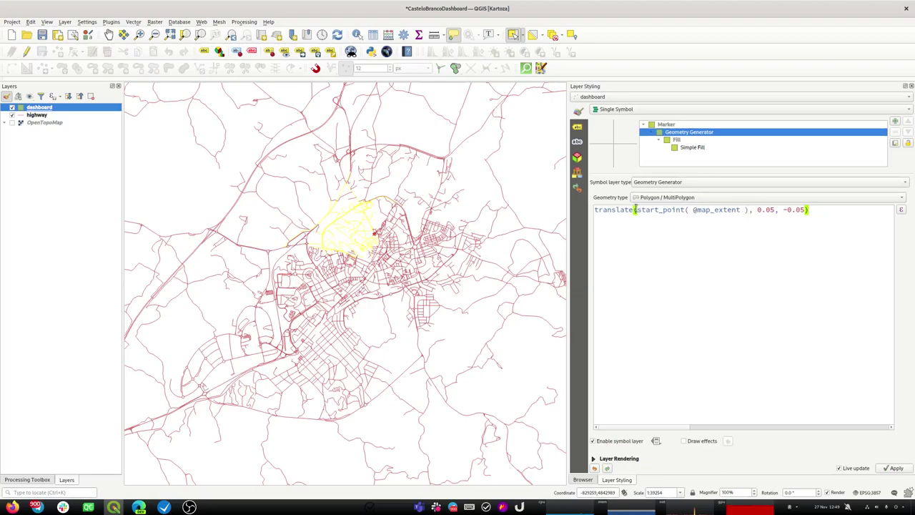
left_click_drag(634, 210, 561, 209)
key("BackSpace")
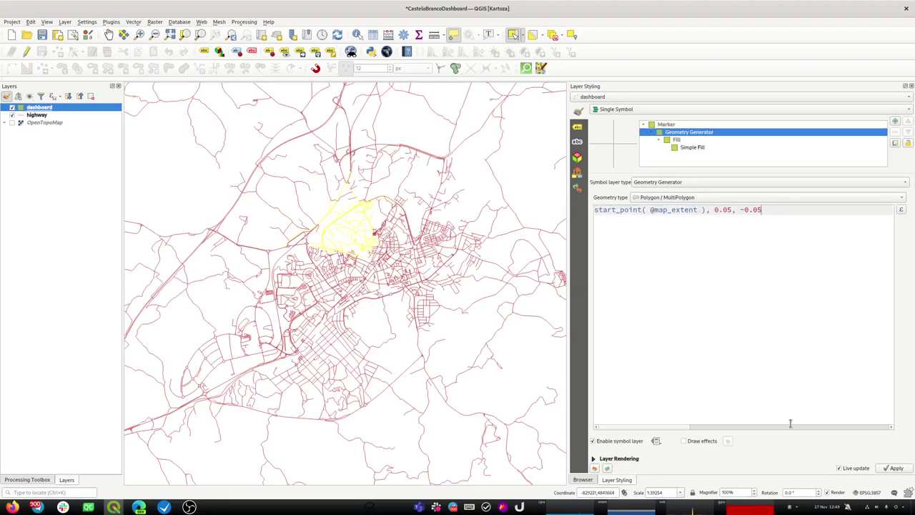
left_click_drag(705, 210, 806, 209)
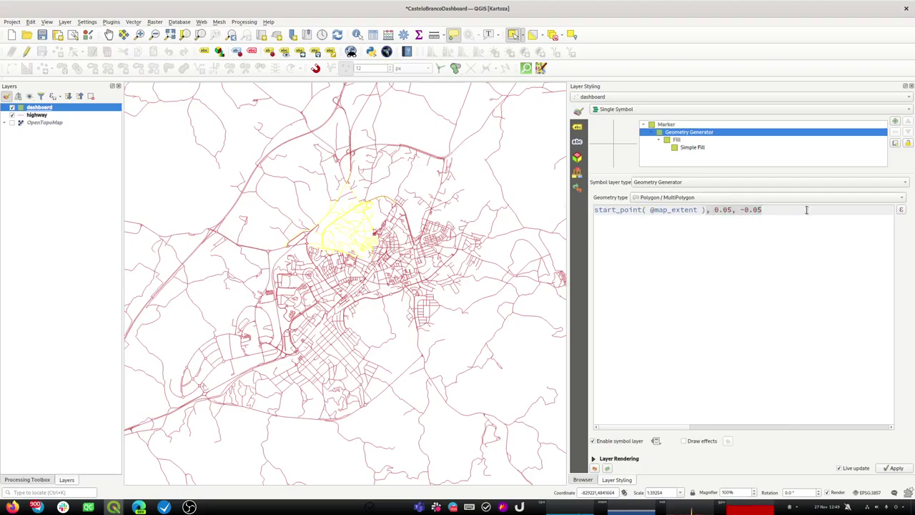
key("BackSpace")
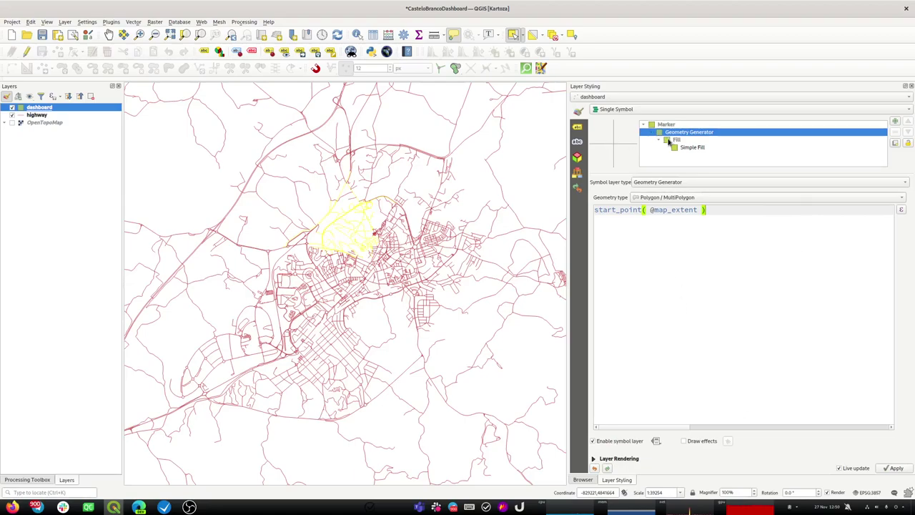
Make the generator output Point / MultiPoint and enlarge the red marker to 4.6 mm.
left_click(685, 198)
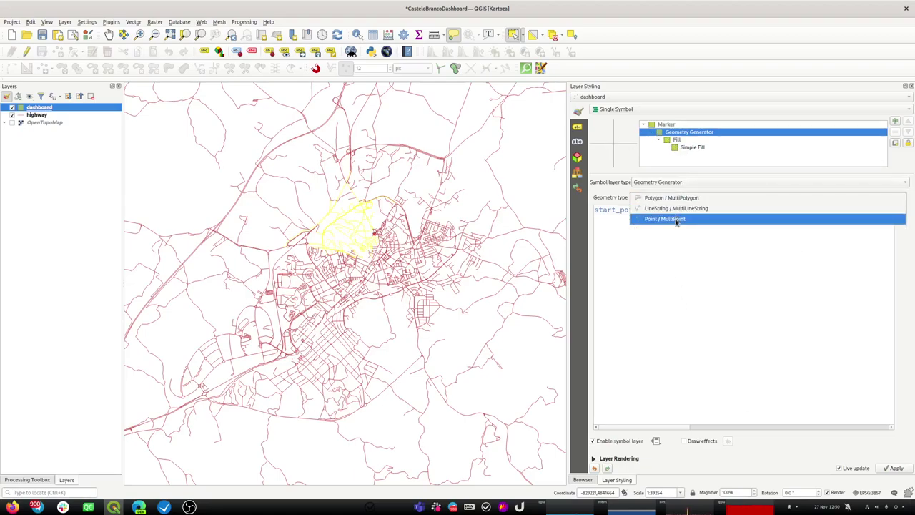
left_click(676, 220)
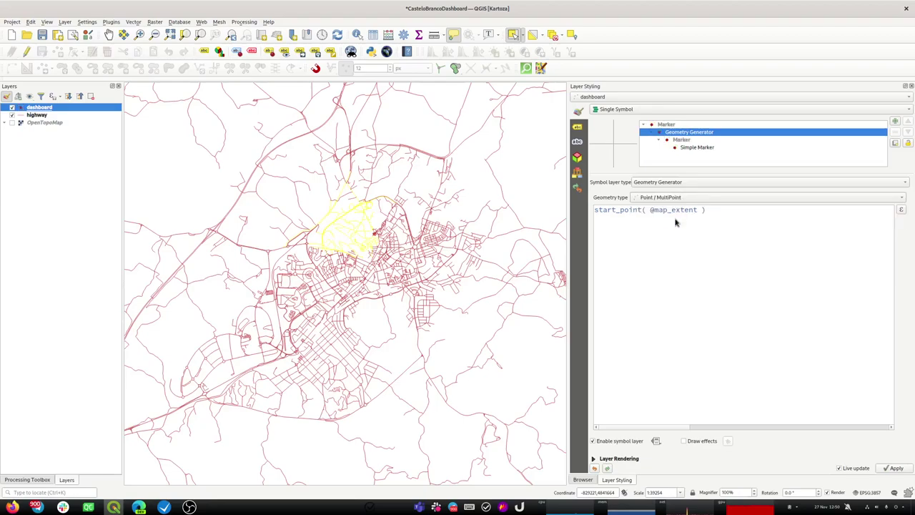
left_click(698, 147)
left_click(837, 197)
left_click(837, 197)
left_click(837, 198)
left_click(838, 198)
left_click(837, 198)
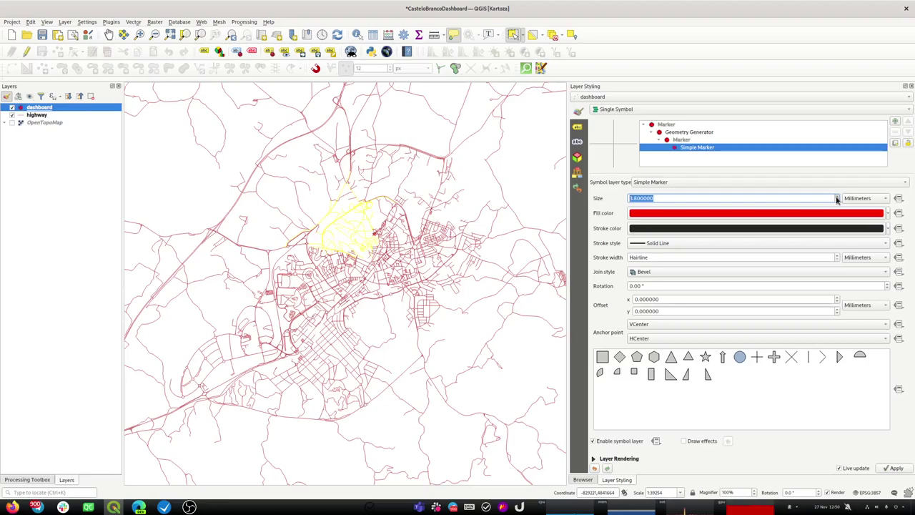
left_click(837, 198)
left_click(837, 198)
Return to the Symbology settings and reselect the Geometry Generator symbol layer.
left_click(579, 129)
left_click(578, 112)
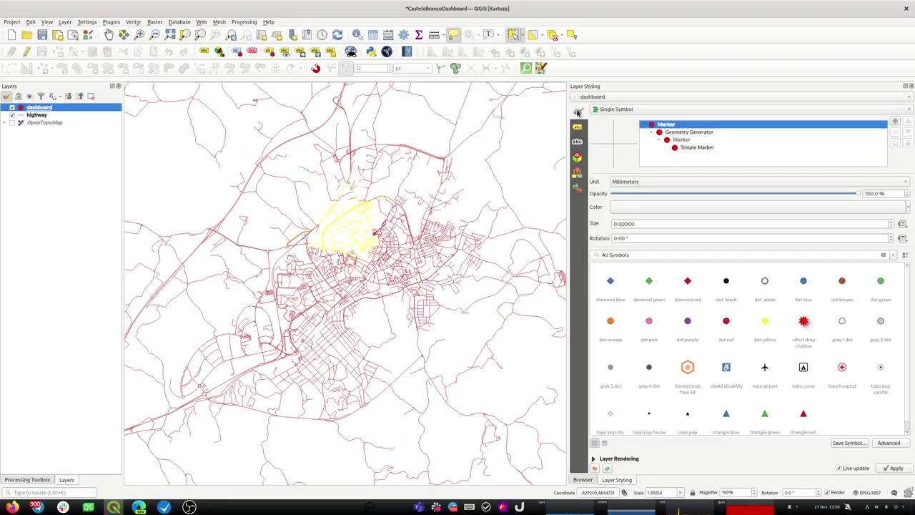
left_click(676, 133)
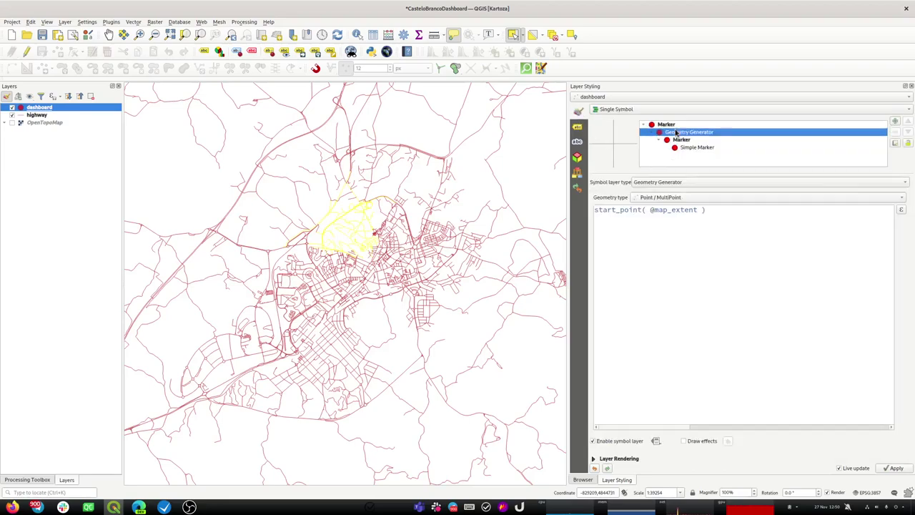
Search the expression variables for map_extent and review map_extent_center and map_extent_height.
left_click(902, 211)
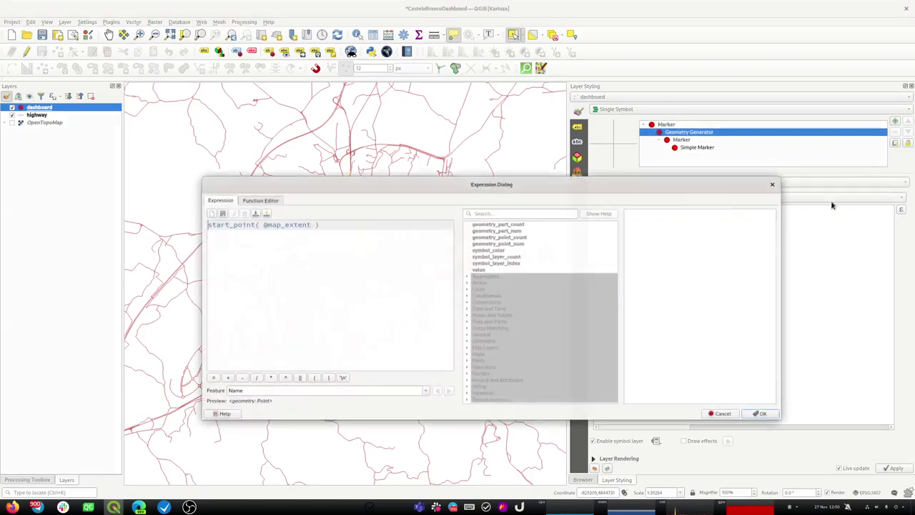
left_click(494, 211)
type("m")
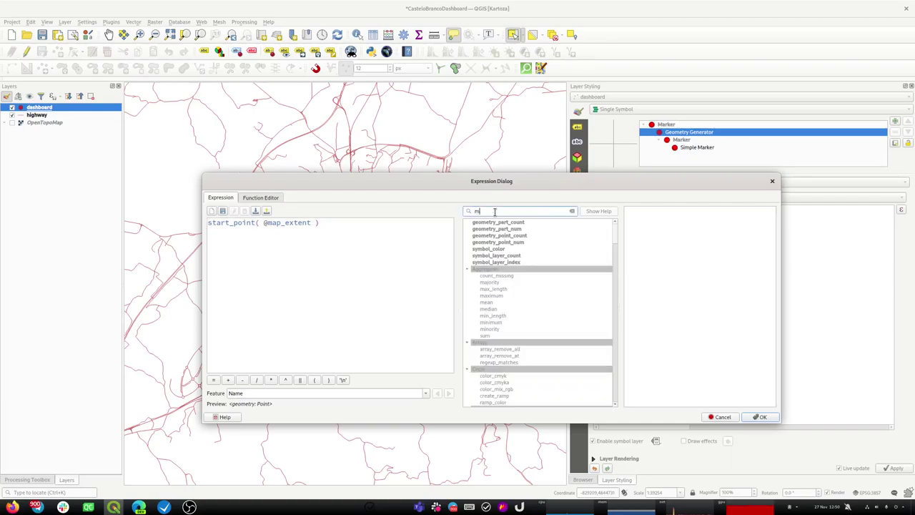
type("ap_extent")
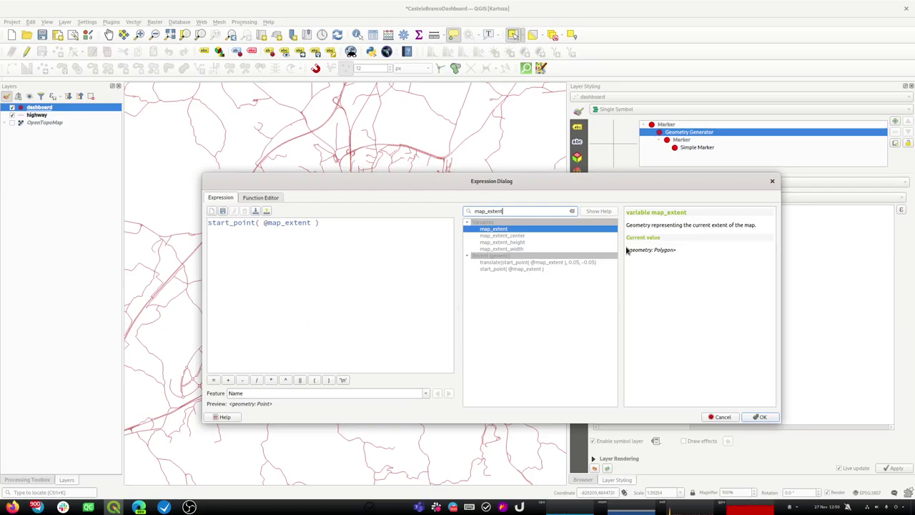
left_click(516, 238)
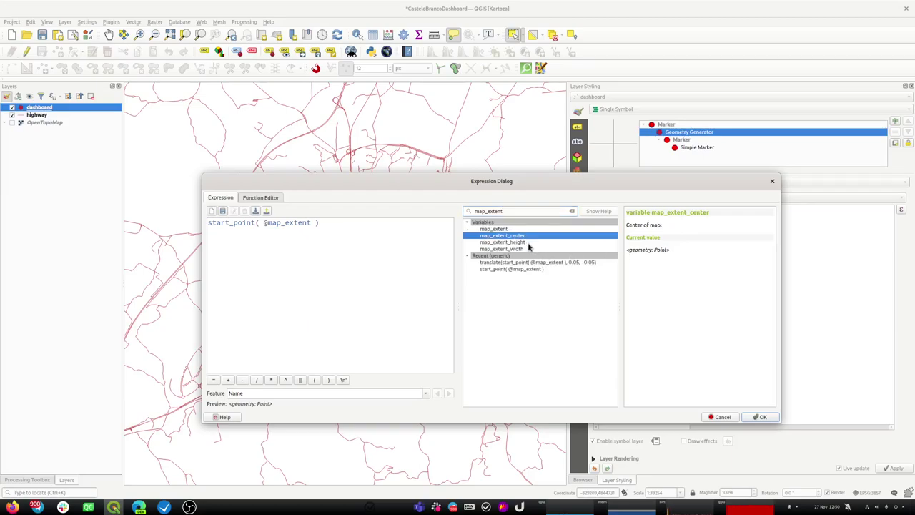
left_click(512, 243)
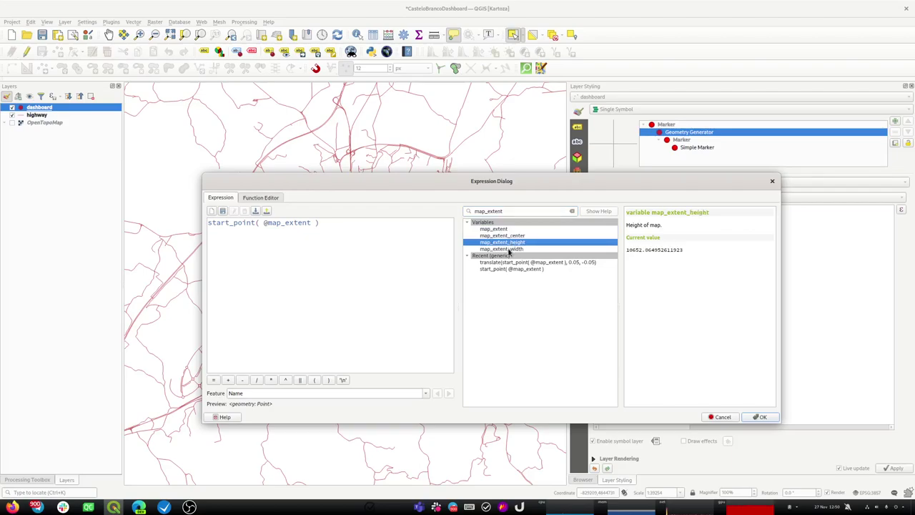
left_click(508, 255)
left_click(503, 237)
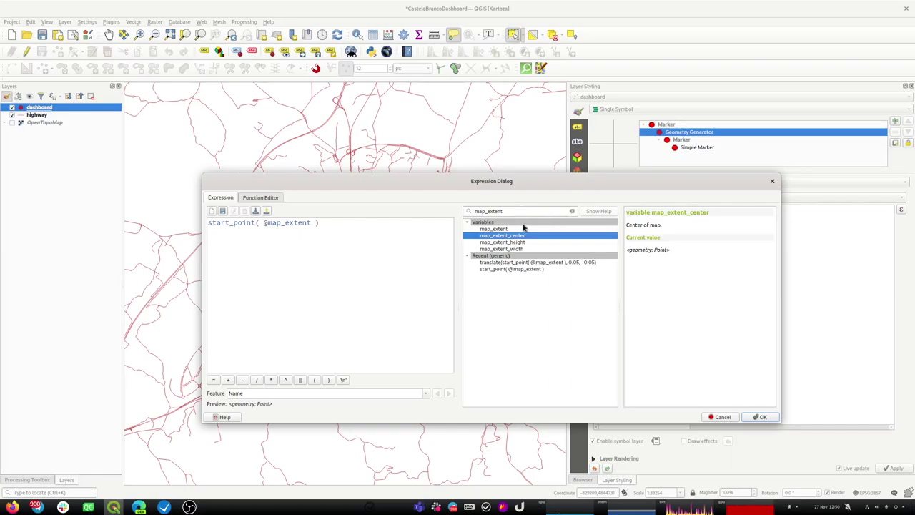
double_click(521, 237)
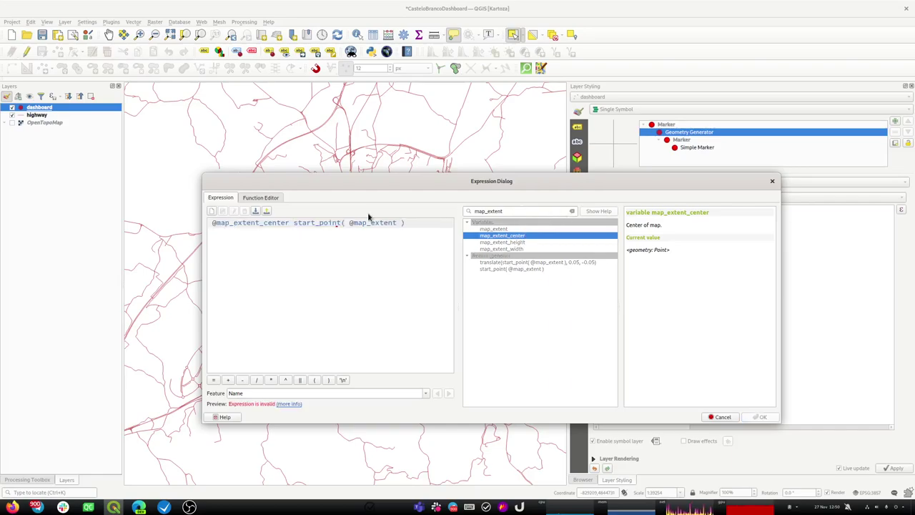
left_click_drag(293, 223, 406, 224)
key("BackSpace")
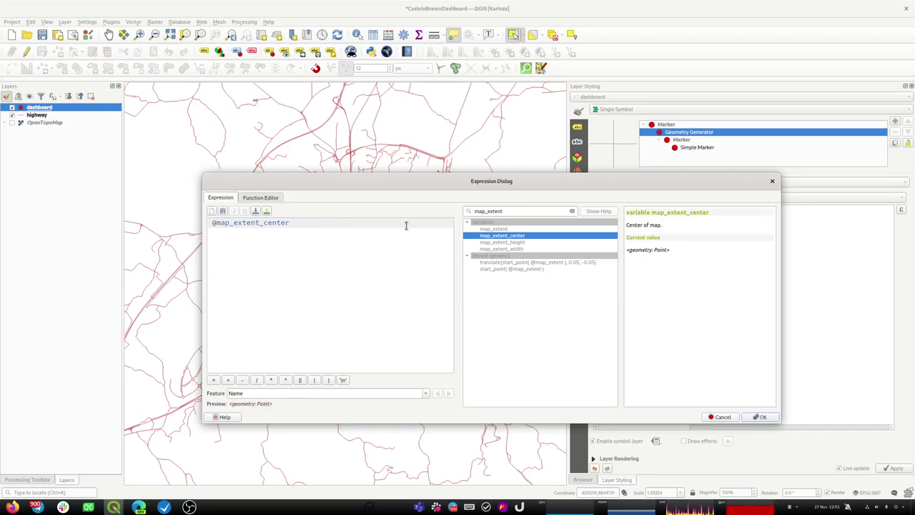
left_click(757, 418)
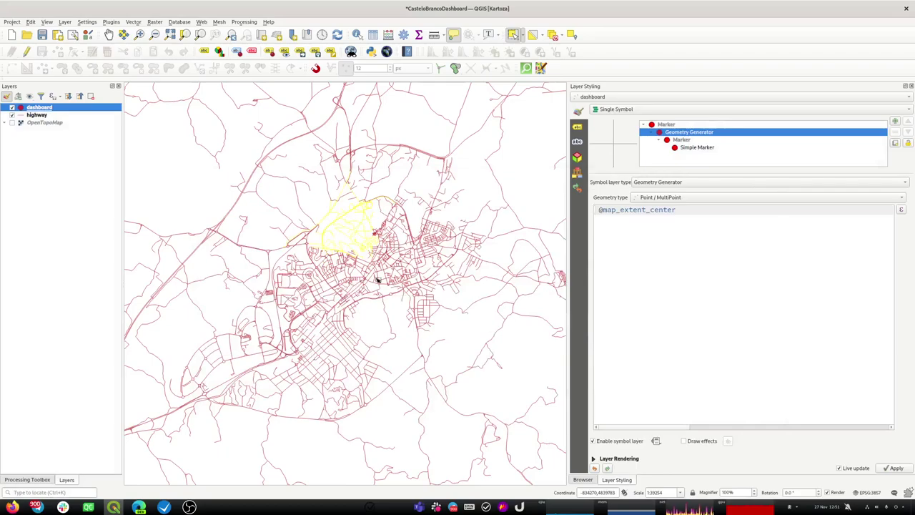
Apply the geometry generator settings and zoom the map in to about 1:78508.
scroll(380, 288, "down", 2)
scroll(387, 288, "down", 2)
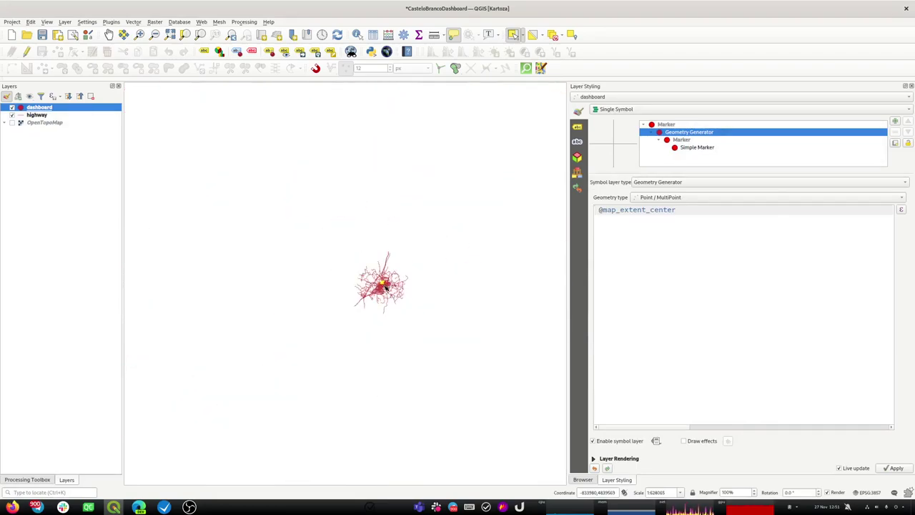
scroll(387, 287, "up", 3)
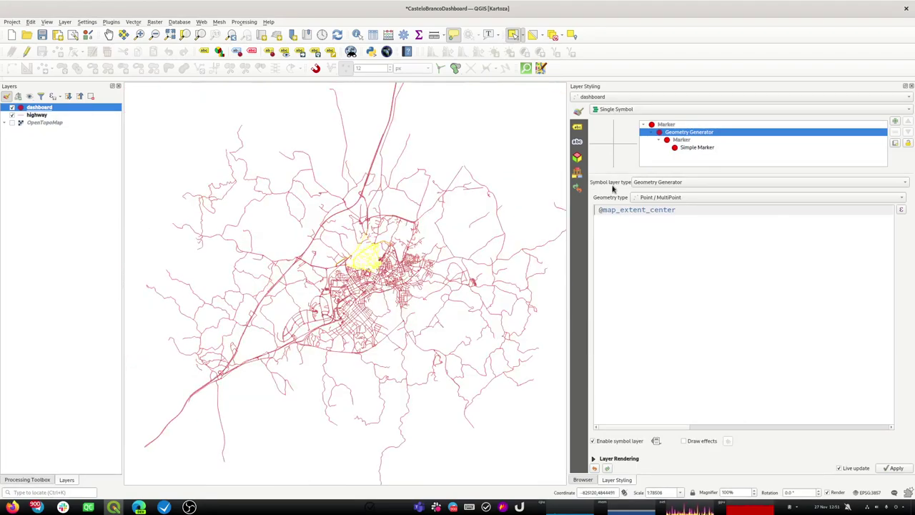
left_click(895, 468)
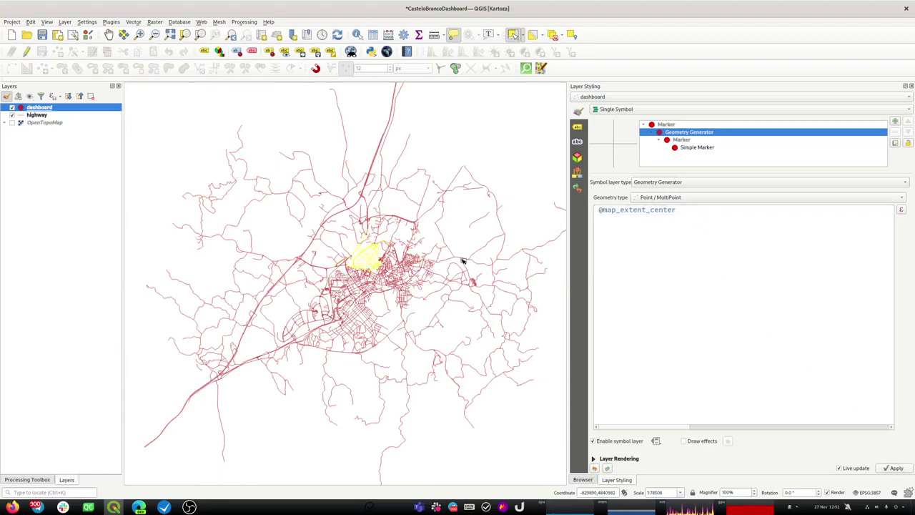
scroll(399, 287, "down", 1)
scroll(398, 287, "down", 1)
scroll(398, 287, "up", 3)
scroll(398, 286, "down", 1)
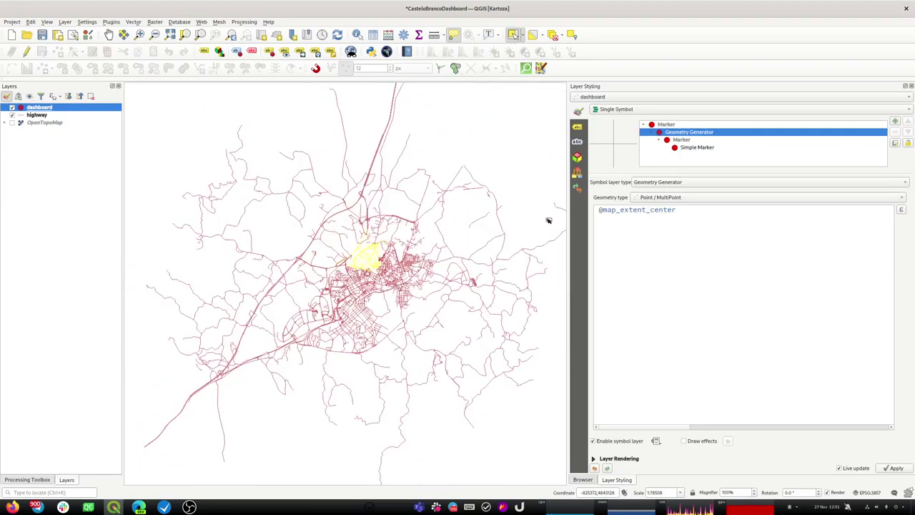
left_click(690, 209)
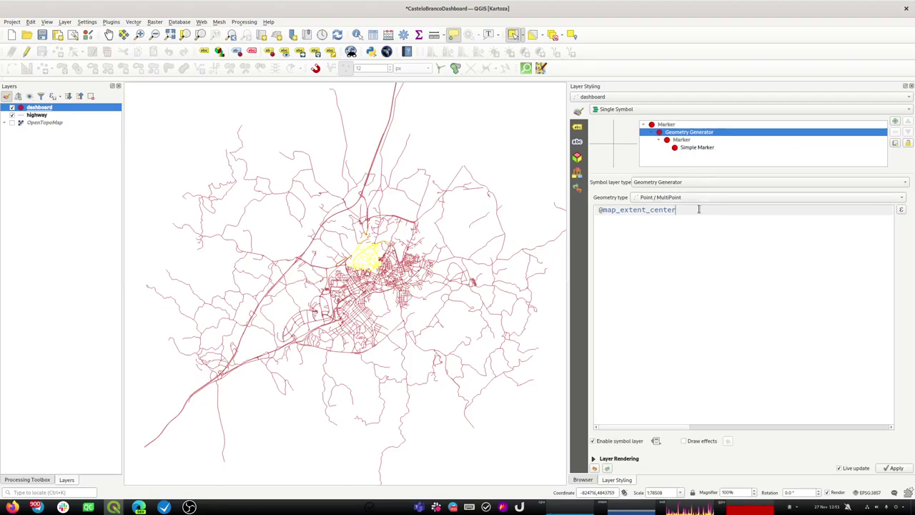
left_click(899, 211)
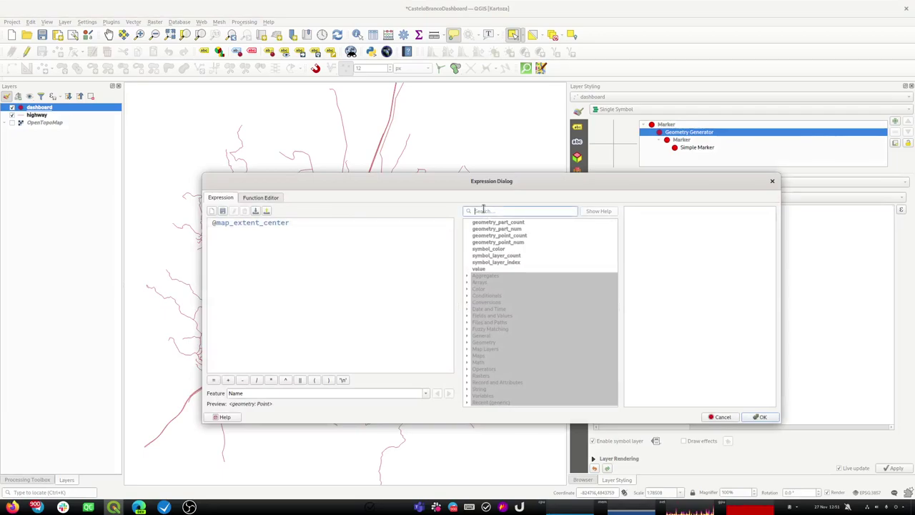
left_click(483, 210)
type("wkt")
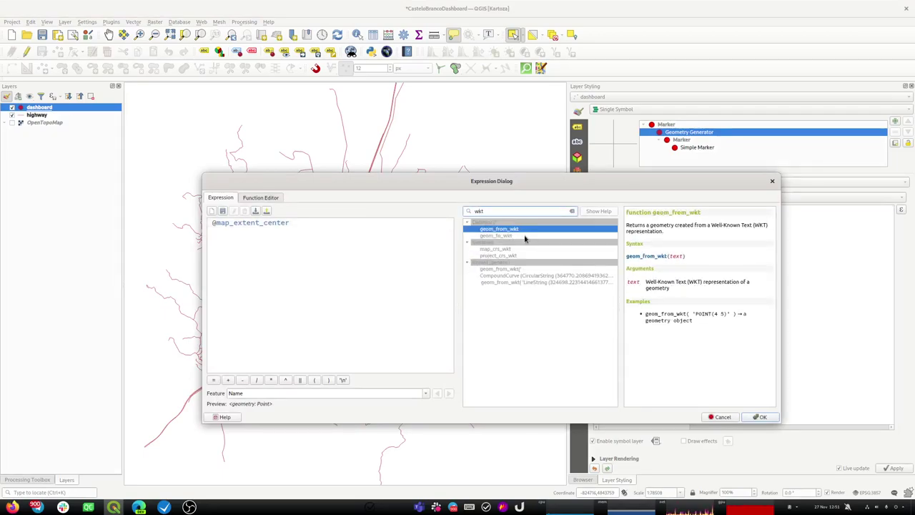
double_click(502, 236)
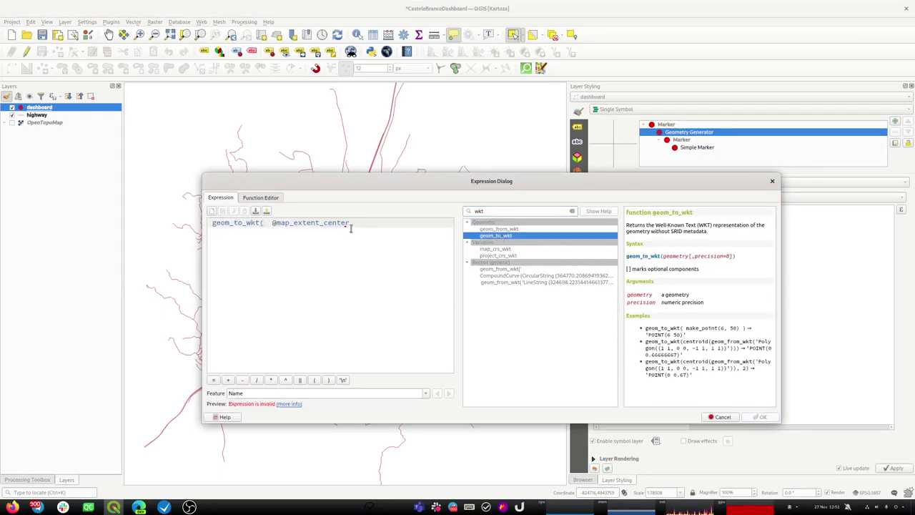
type(")")
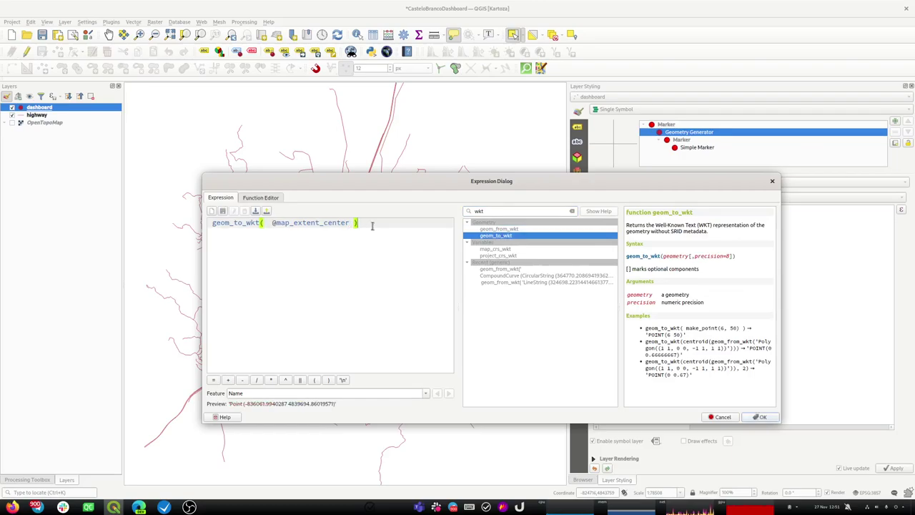
Discard the expression edits and switch the project CRS to WGS 84 (EPSG:4326).
left_click(722, 419)
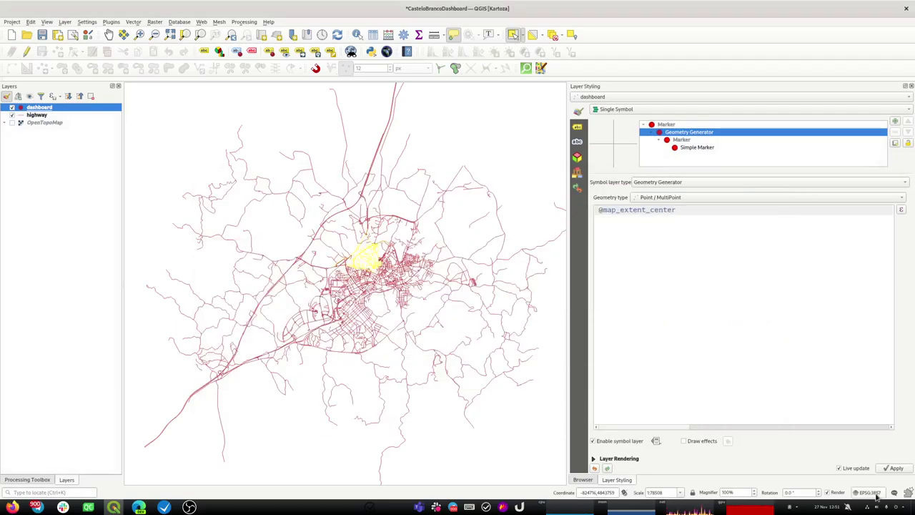
left_click(869, 492)
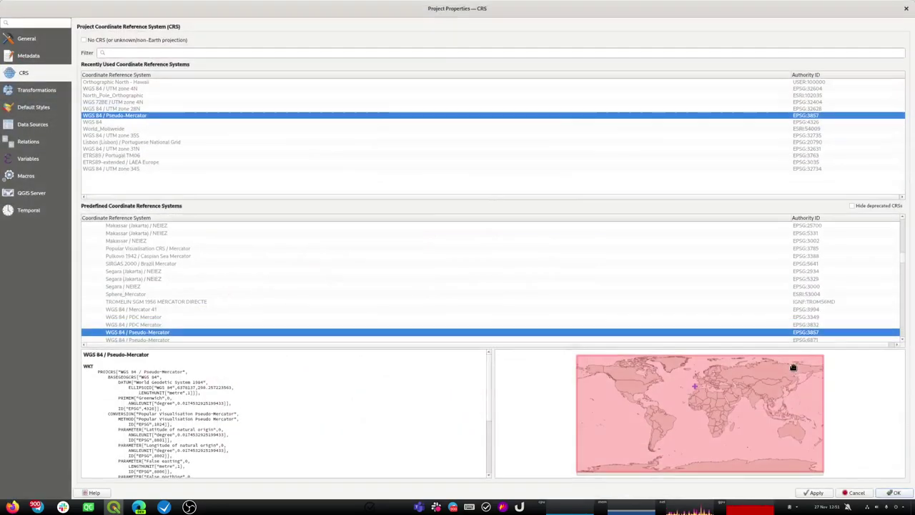
left_click(105, 122)
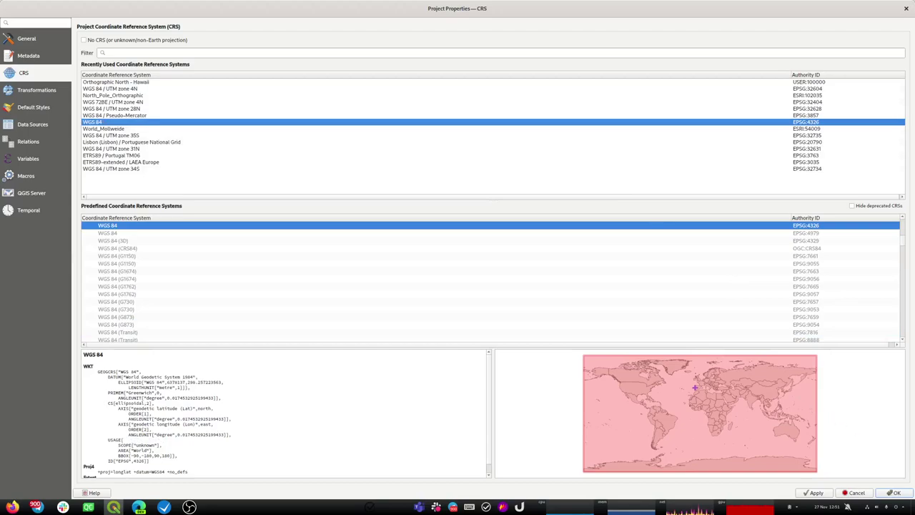
left_click(895, 494)
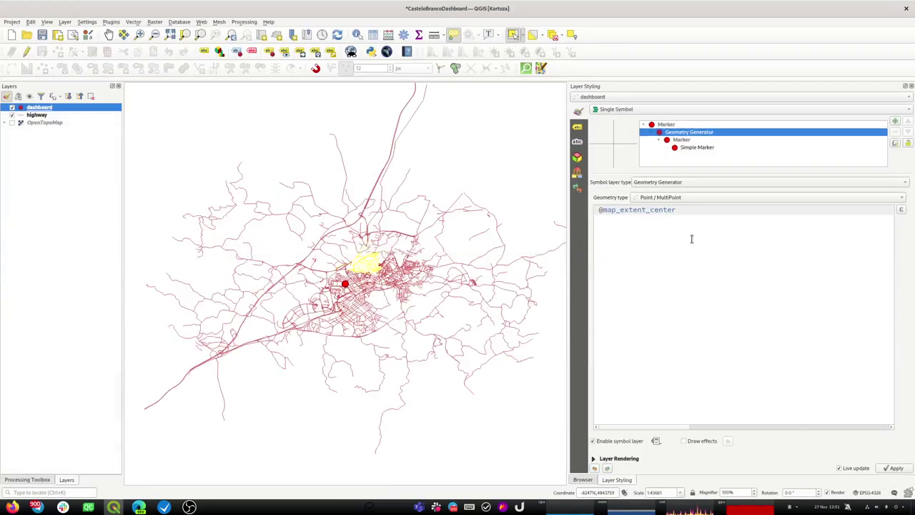
left_click(900, 210)
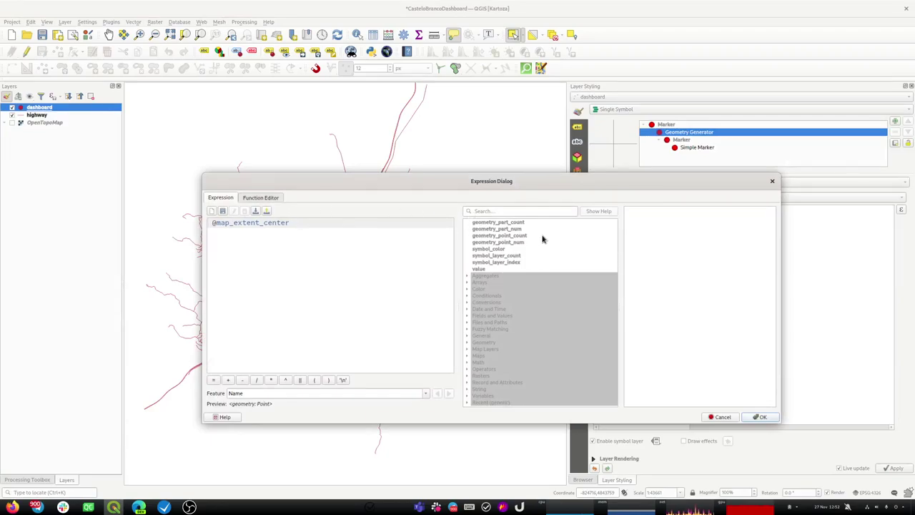
left_click(479, 211)
type("wkt")
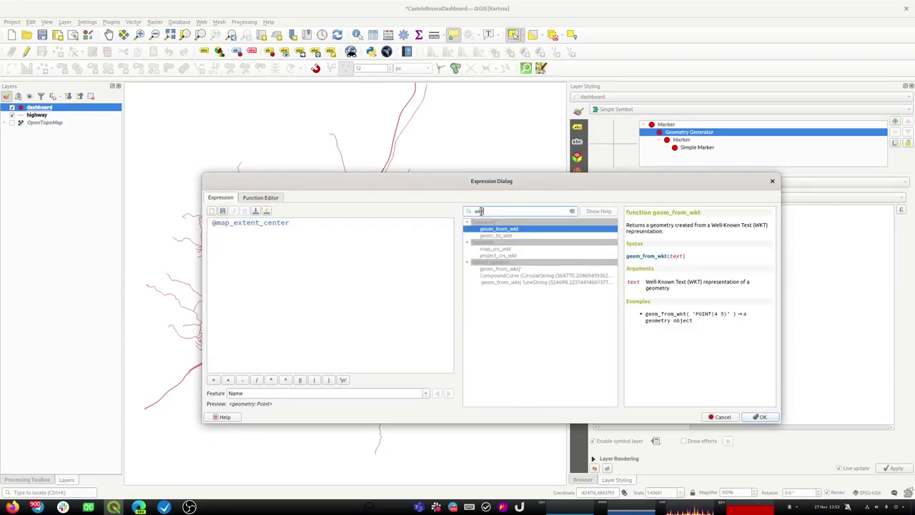
double_click(513, 230)
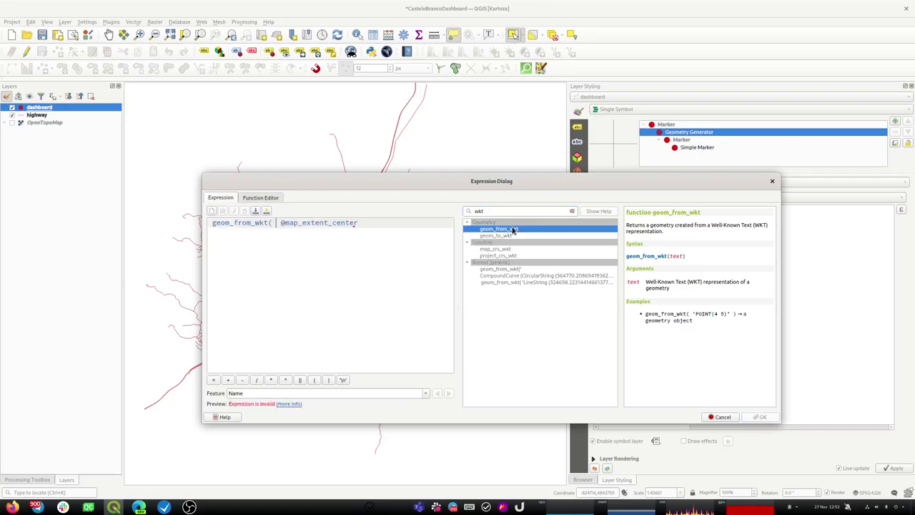
left_click(371, 222)
type(")")
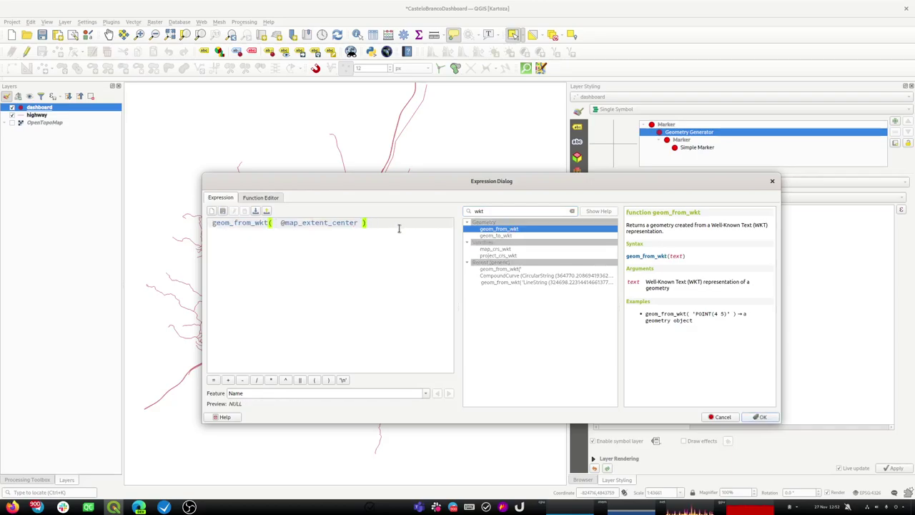
Rename the function to geom_to_wkt, accept the expression, and reopen it to check the preview.
double_click(261, 223)
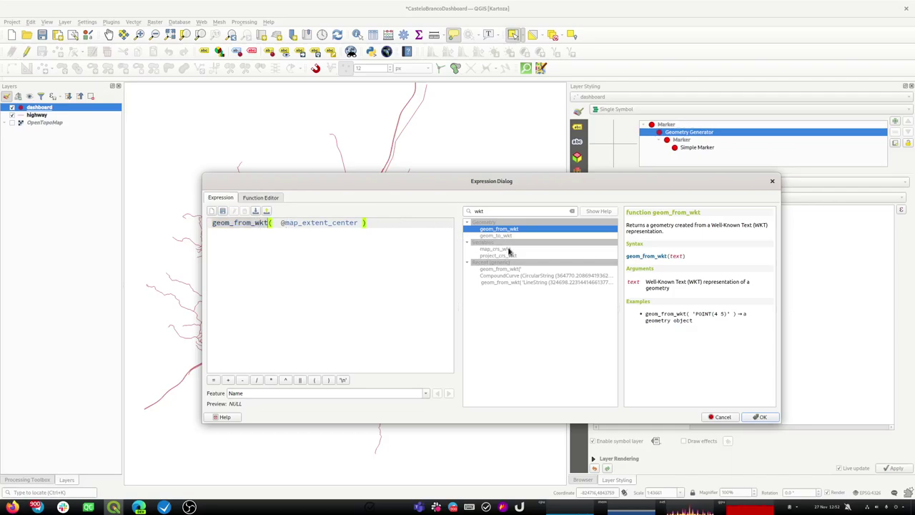
left_click(493, 211)
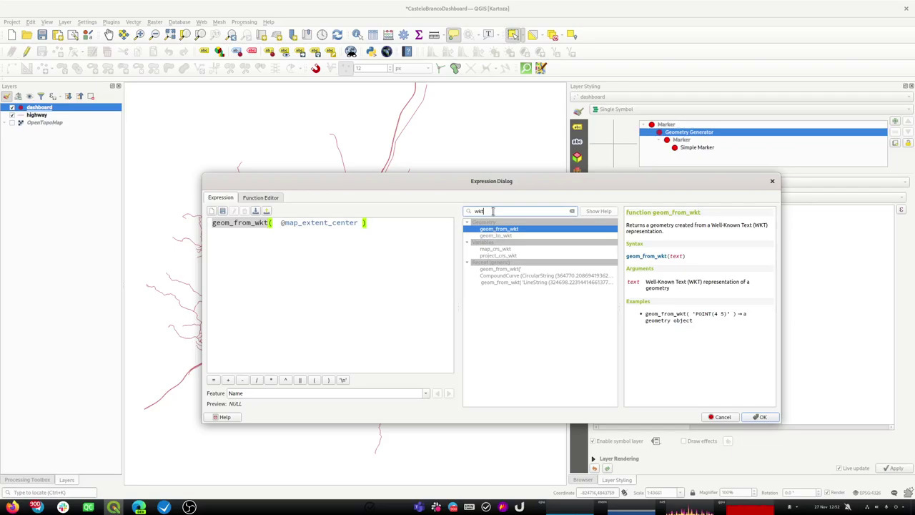
left_click(496, 236)
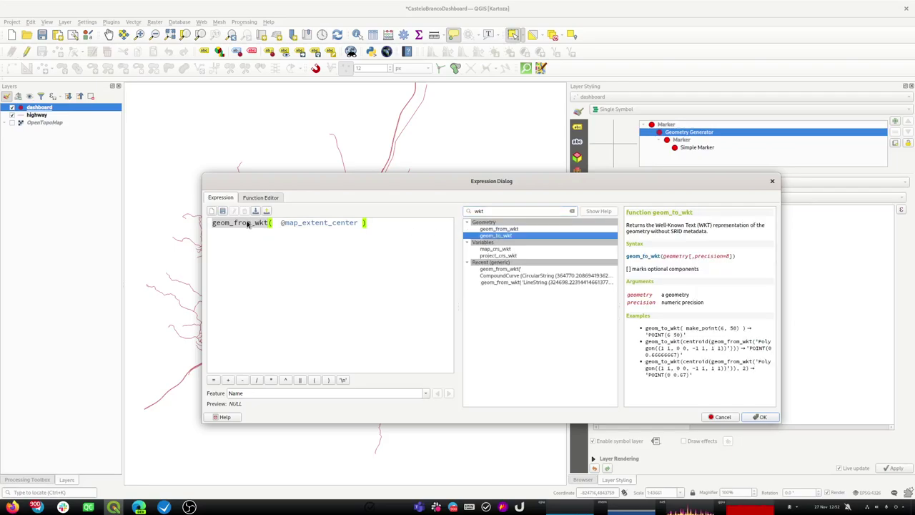
left_click(246, 223)
double_click(247, 223)
type("geom_t")
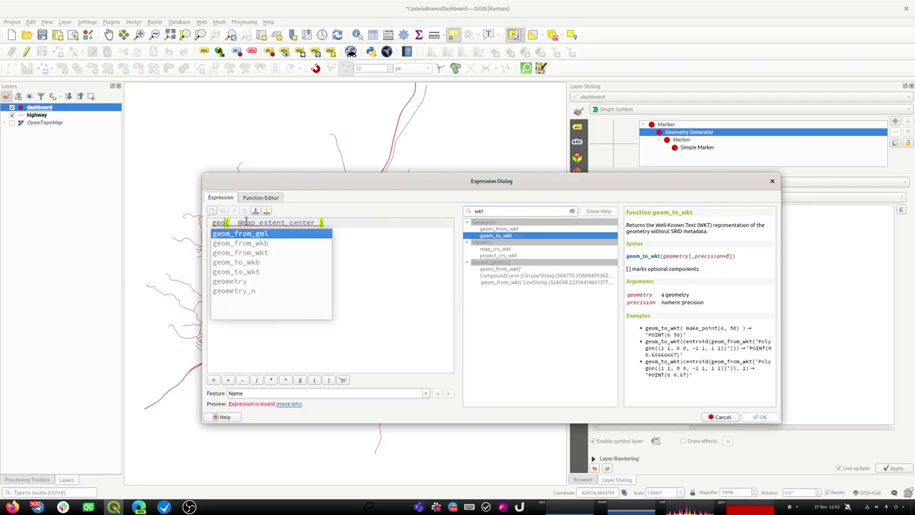
type("o_wkt")
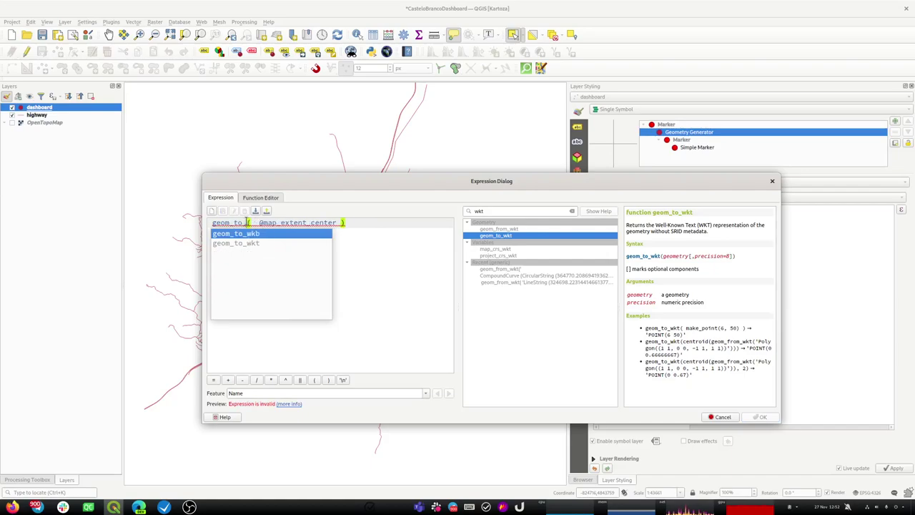
left_click(407, 257)
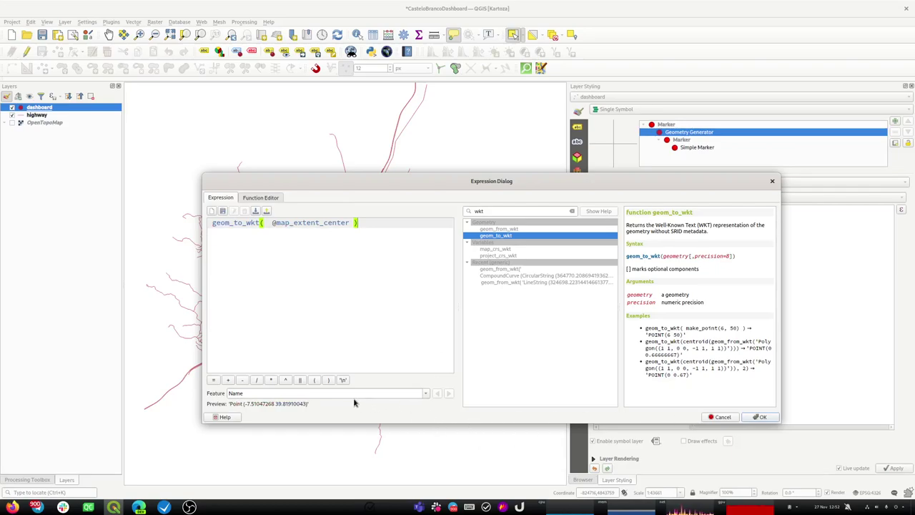
left_click(760, 417)
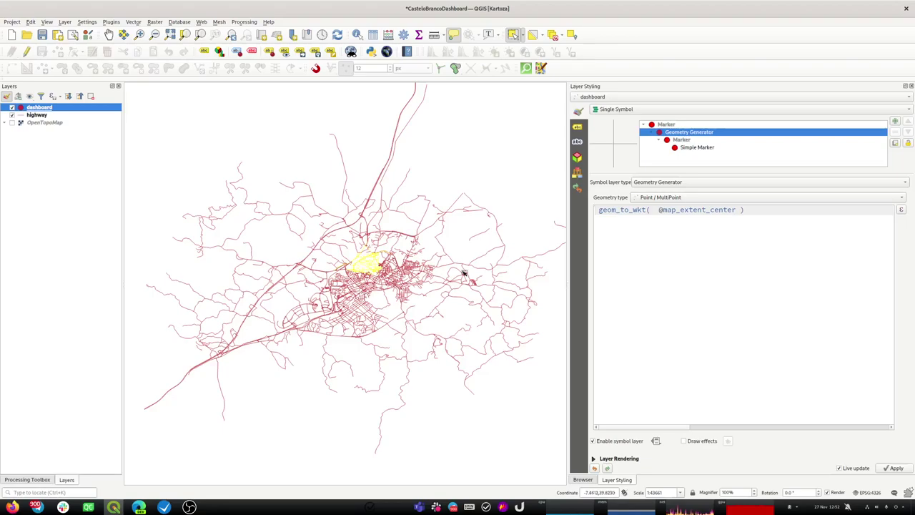
left_click(901, 210)
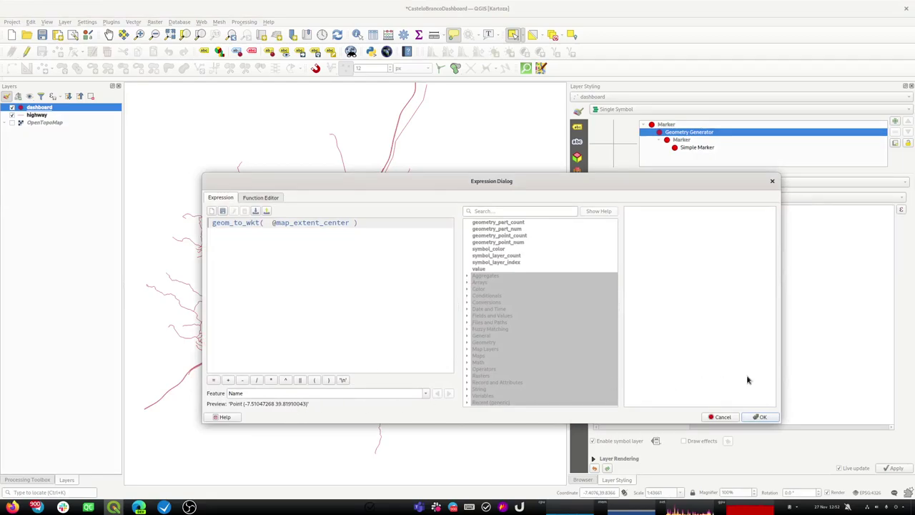
Open the dashboard layer's attribute table, inspect its Name value, and toggle the highway layer off and on.
left_click(759, 416)
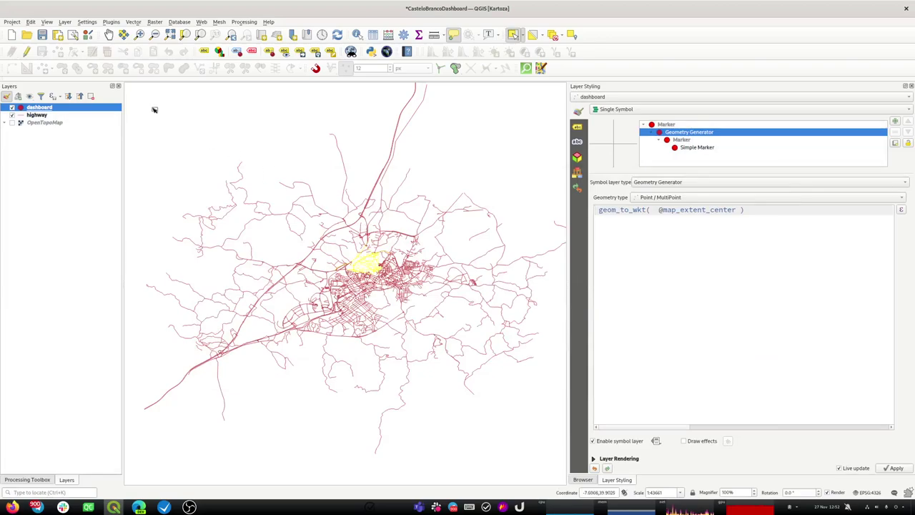
left_click(372, 36)
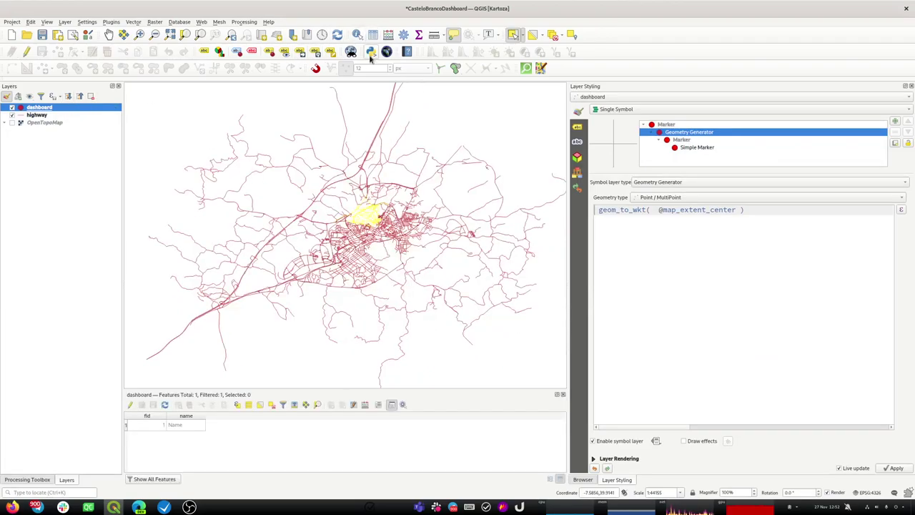
left_click(180, 426)
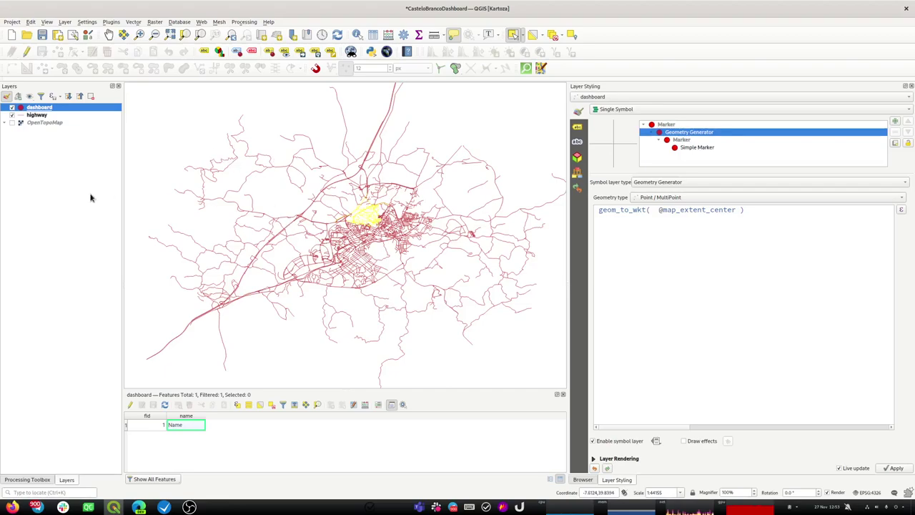
left_click(12, 115)
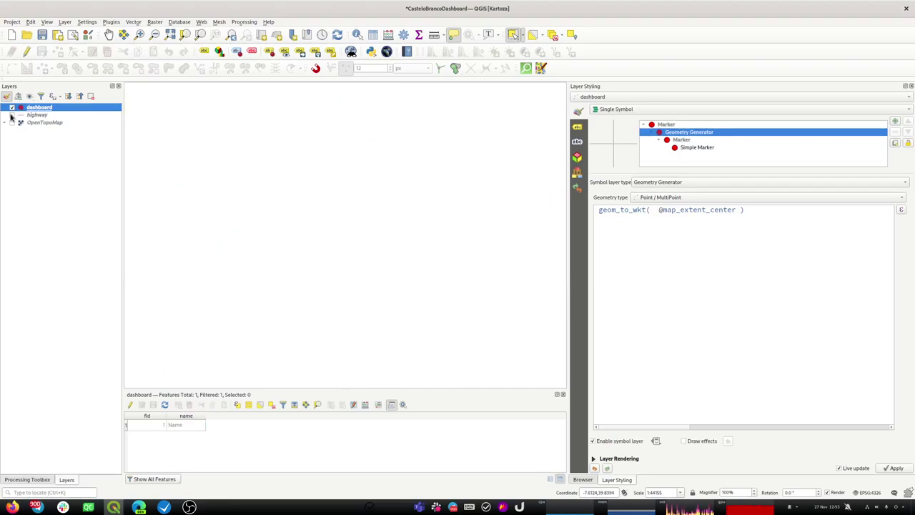
left_click(11, 115)
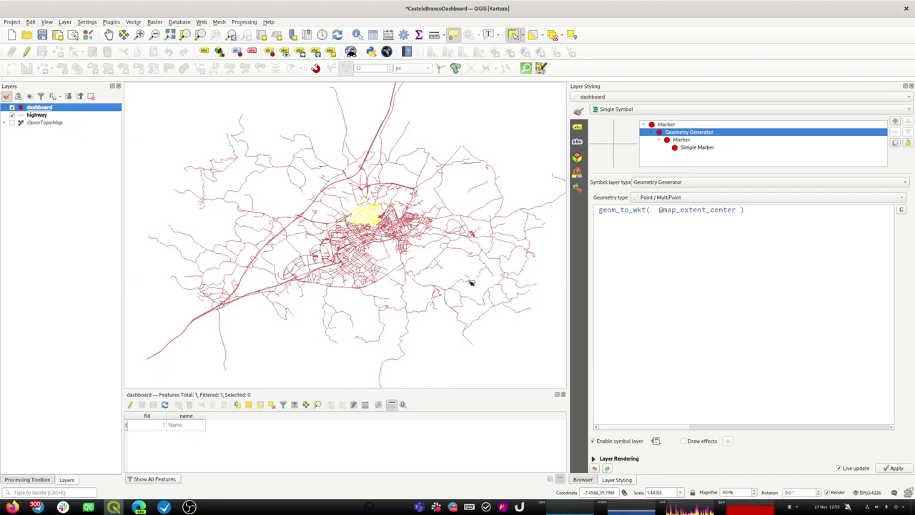
left_click(705, 209)
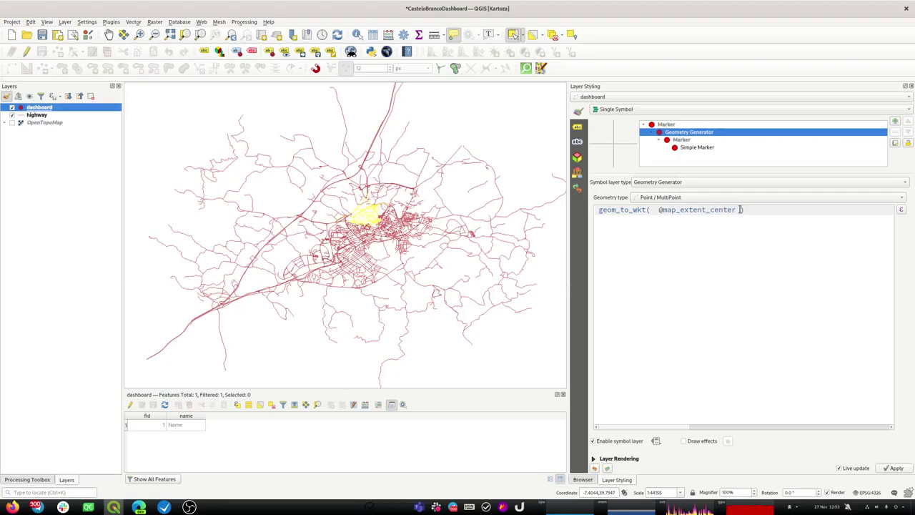
left_click(900, 211)
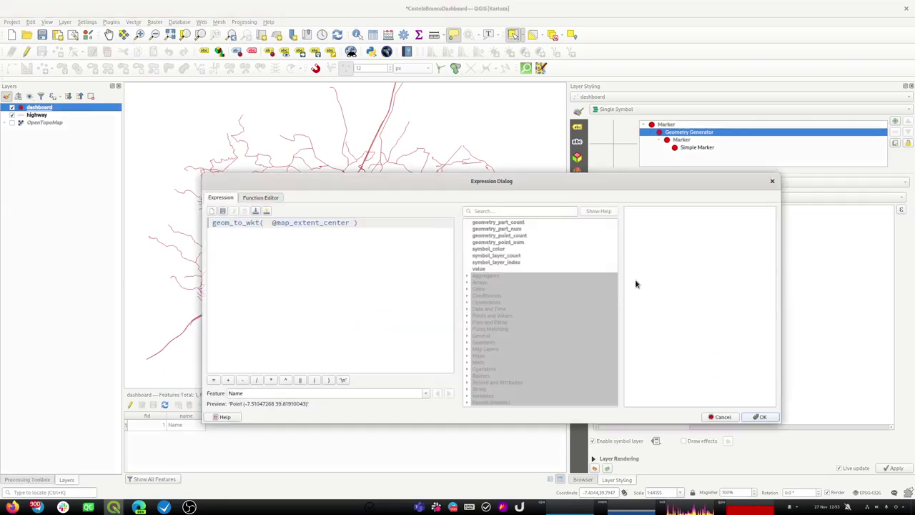
left_click_drag(307, 404, 245, 408)
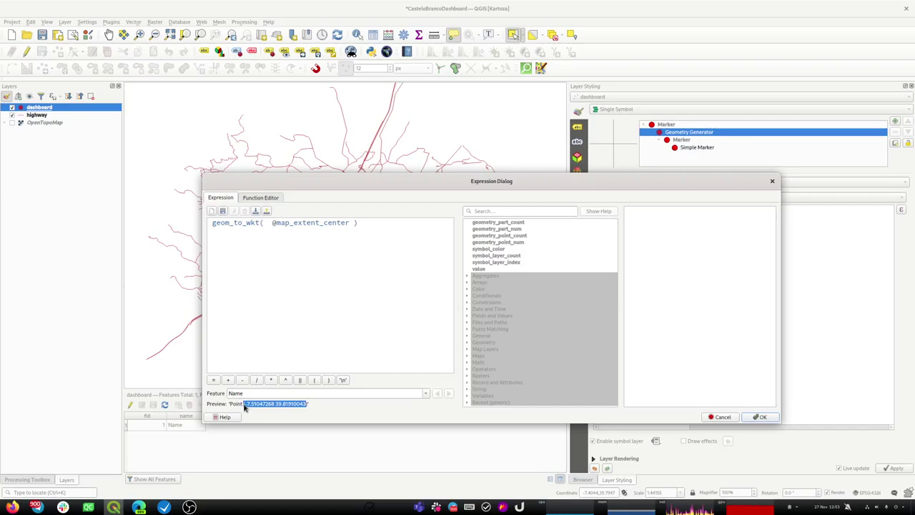
left_click(246, 407)
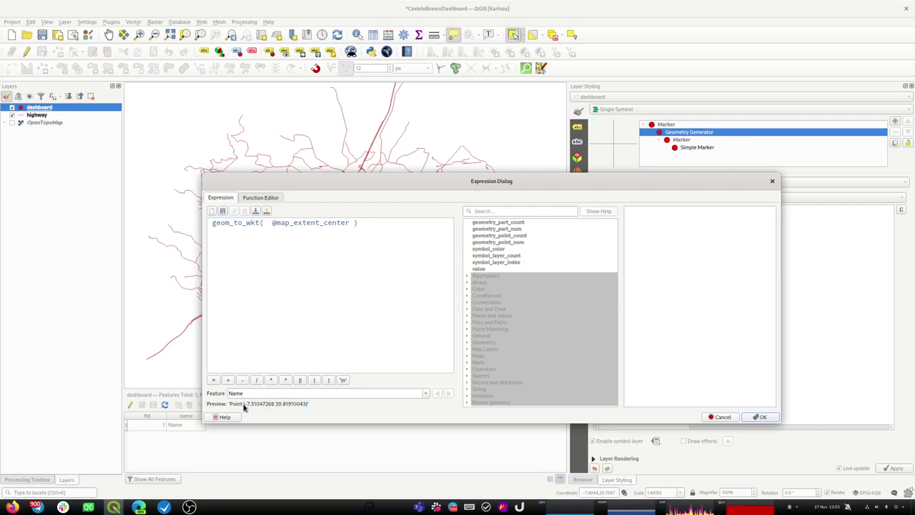
left_click_drag(245, 407, 304, 408)
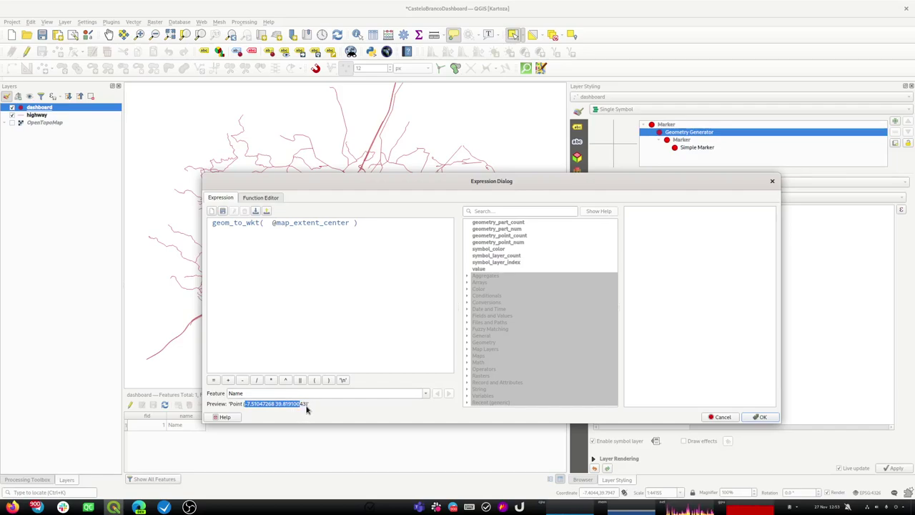
left_click(307, 409)
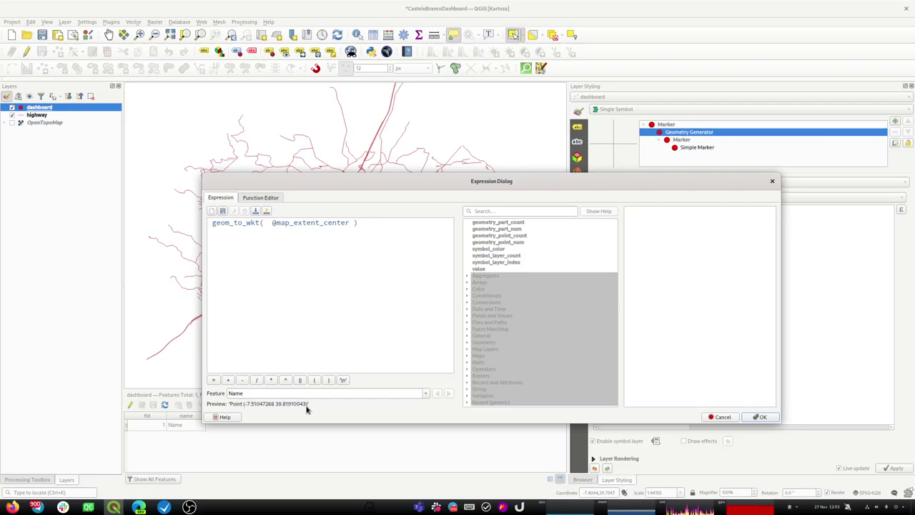
left_click_drag(307, 409, 247, 406)
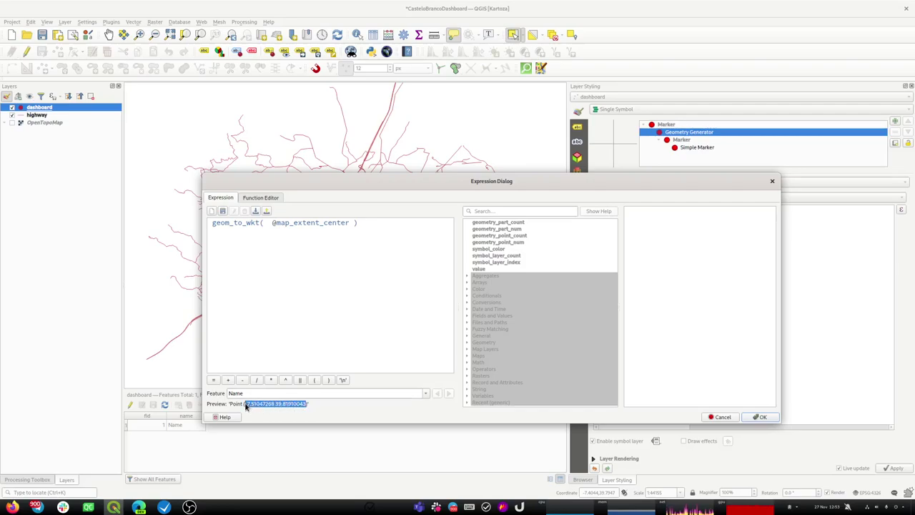
left_click(759, 417)
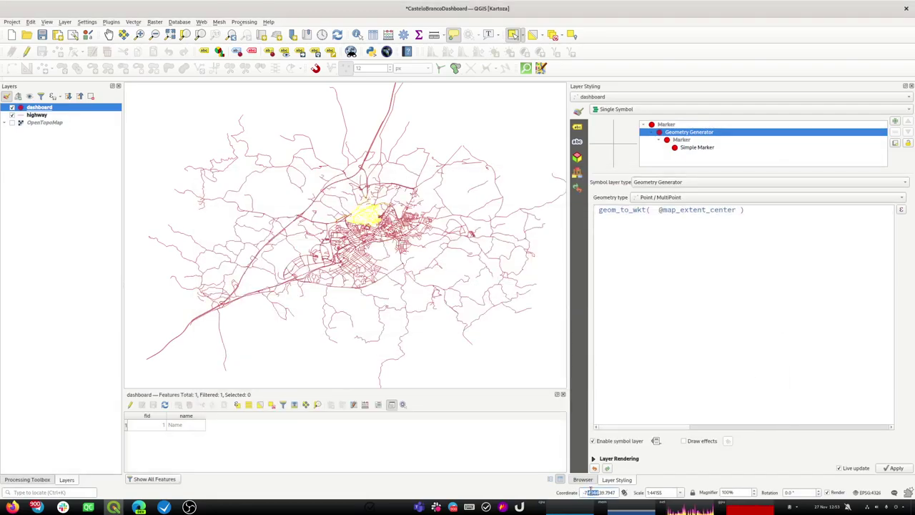
Select the full status-bar coordinate value and pan the roads map to the left.
left_click(591, 492)
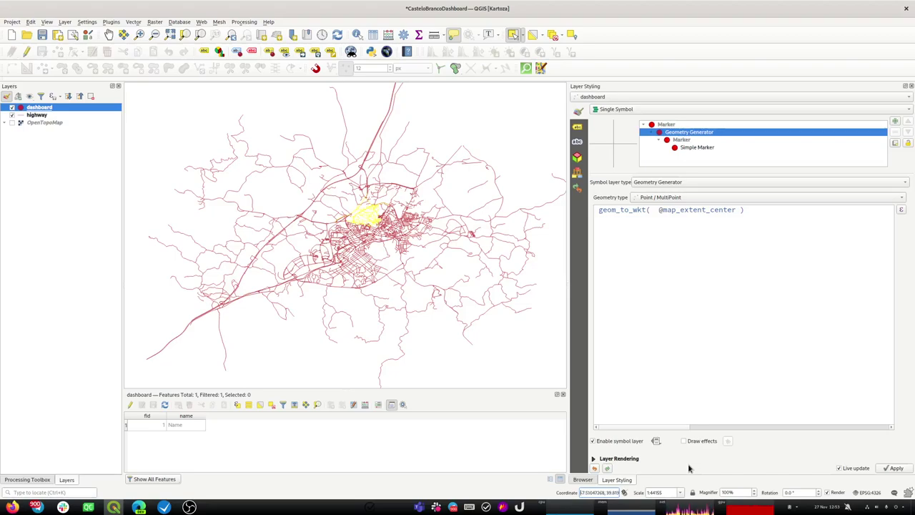
key("ctrl+a")
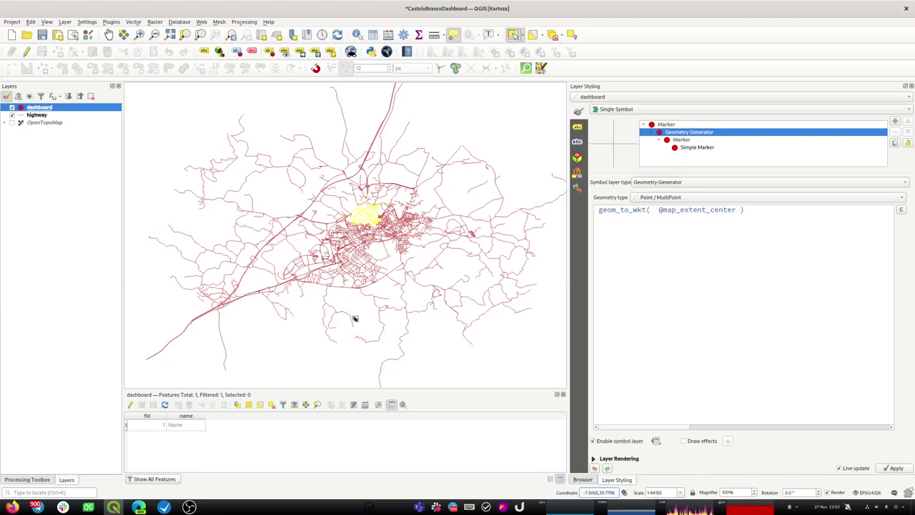
left_click(109, 35)
left_click_drag(420, 204, 225, 210)
left_click_drag(346, 248, 205, 216)
left_click(591, 492)
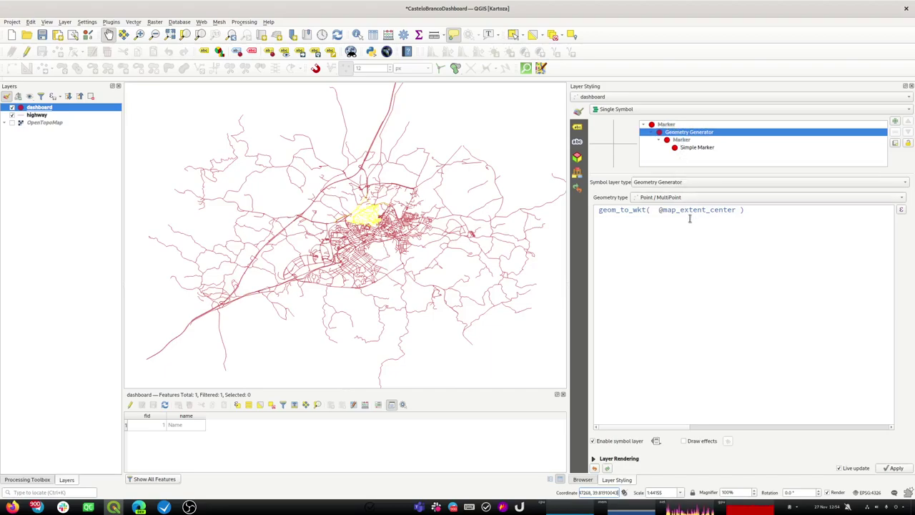
left_click(658, 211)
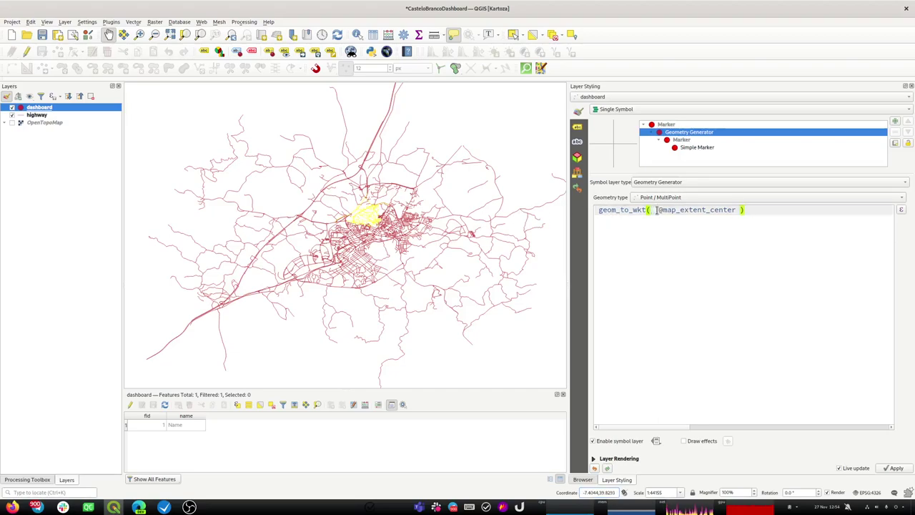
left_click_drag(657, 210, 588, 213)
key("BackSpace")
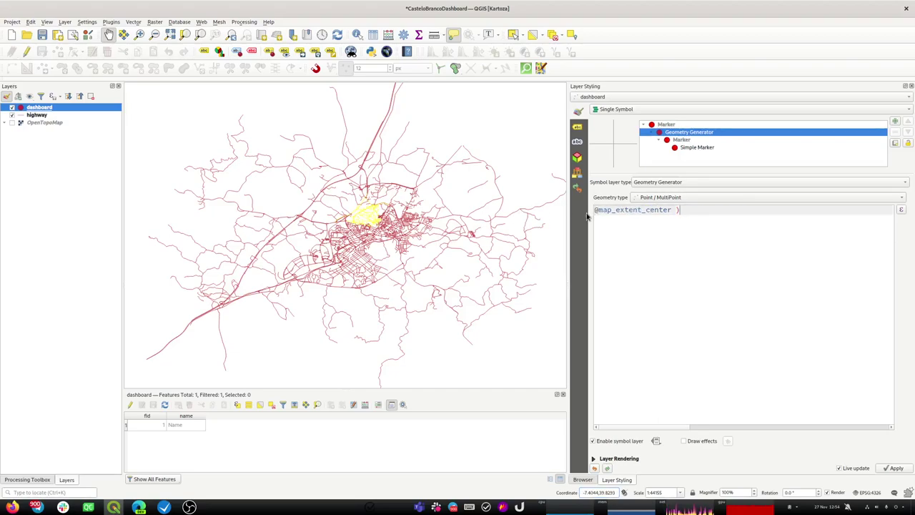
key("BackSpace")
key("BackSpace")
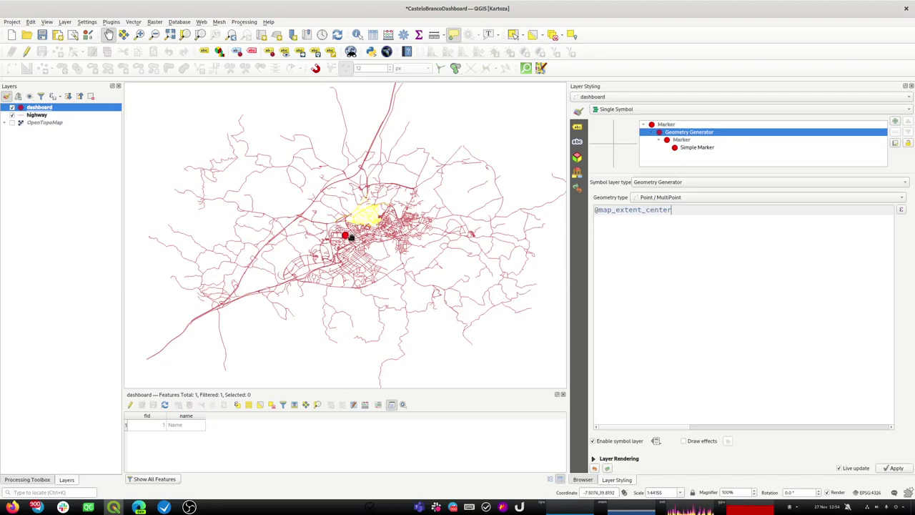
mouse_move(347, 235)
left_mouse_down()
mouse_move(372, 262)
mouse_move(363, 233)
mouse_move(359, 291)
mouse_move(325, 274)
mouse_move(419, 274)
mouse_move(394, 295)
mouse_move(380, 241)
mouse_move(350, 237)
mouse_move(355, 259)
mouse_move(393, 277)
mouse_move(414, 222)
mouse_move(427, 236)
mouse_move(424, 264)
mouse_move(284, 247)
mouse_move(373, 238)
mouse_move(484, 338)
mouse_move(333, 263)
left_mouse_up()
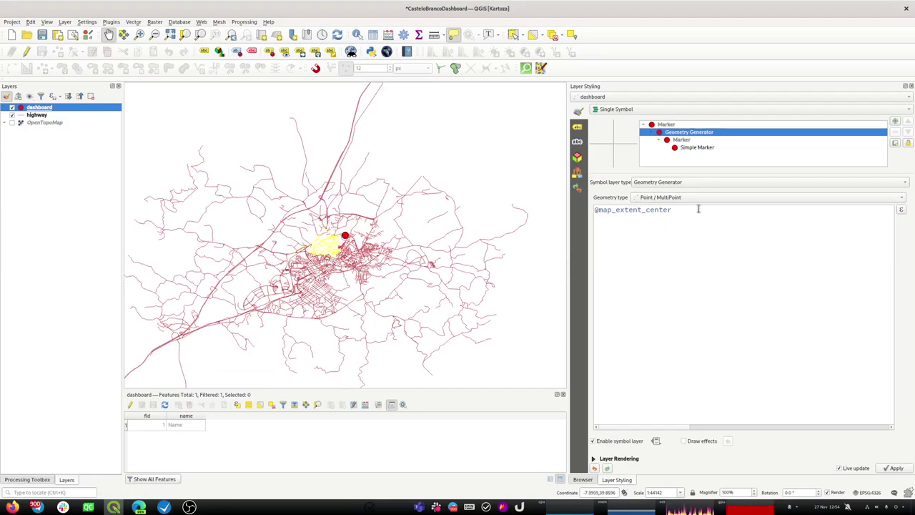
left_click(899, 209)
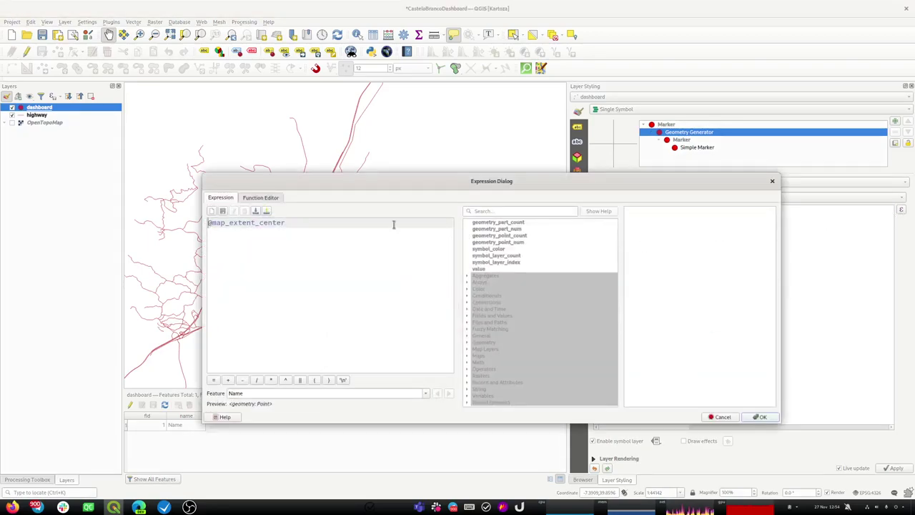
left_click_drag(323, 222, 188, 224)
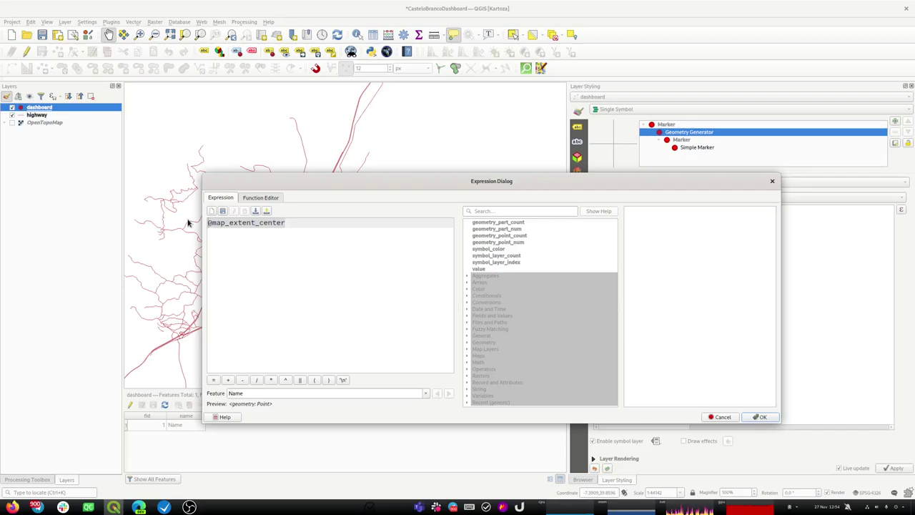
key("BackSpace")
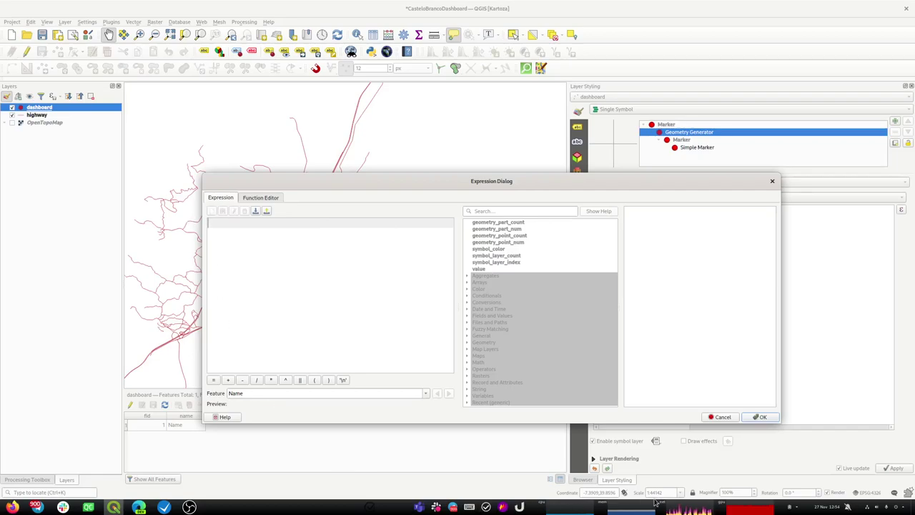
left_click(789, 508)
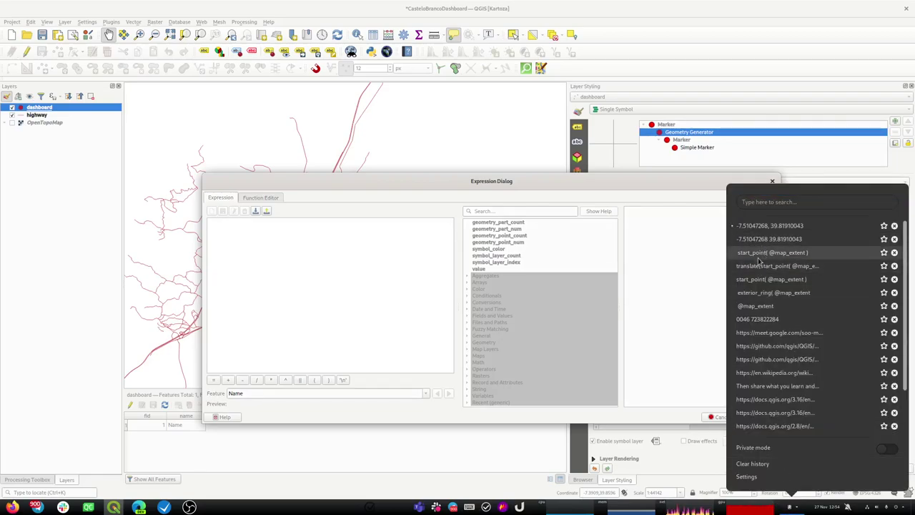
left_click(764, 255)
type("start_point( @map_extent )")
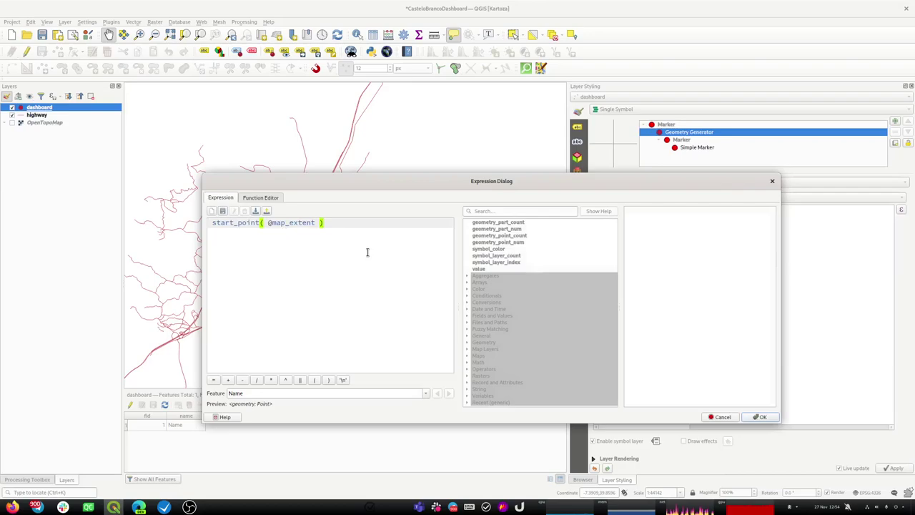
left_click(759, 417)
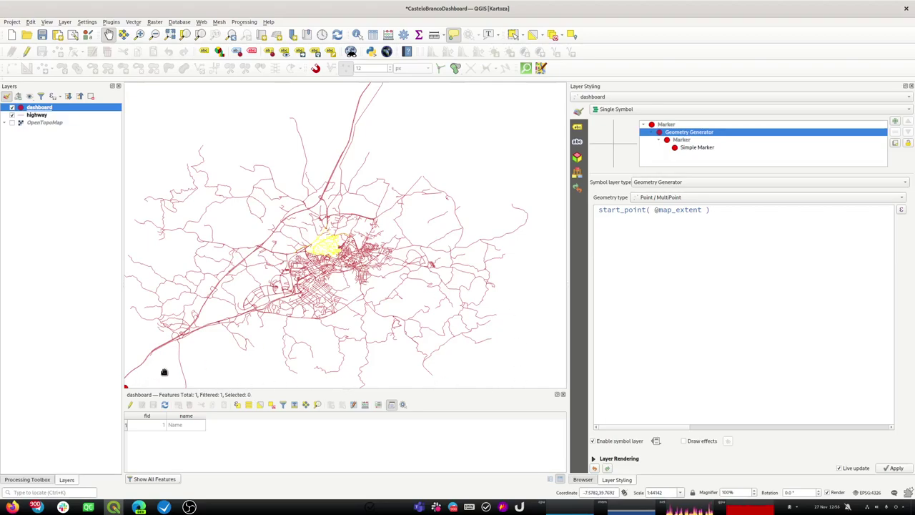
Remove the translate() wrapper from the label's geometry generator so it anchors at the corner.
left_click(576, 127)
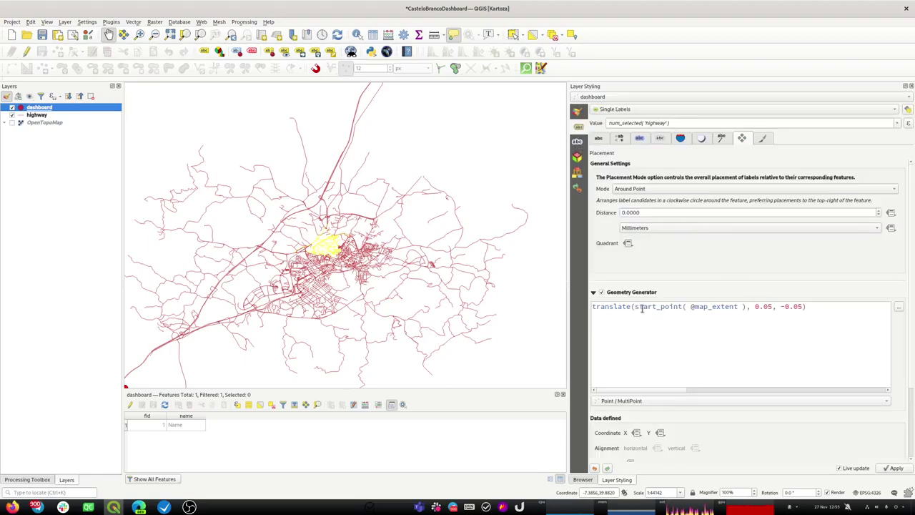
left_click_drag(633, 306, 549, 307)
key("Delete")
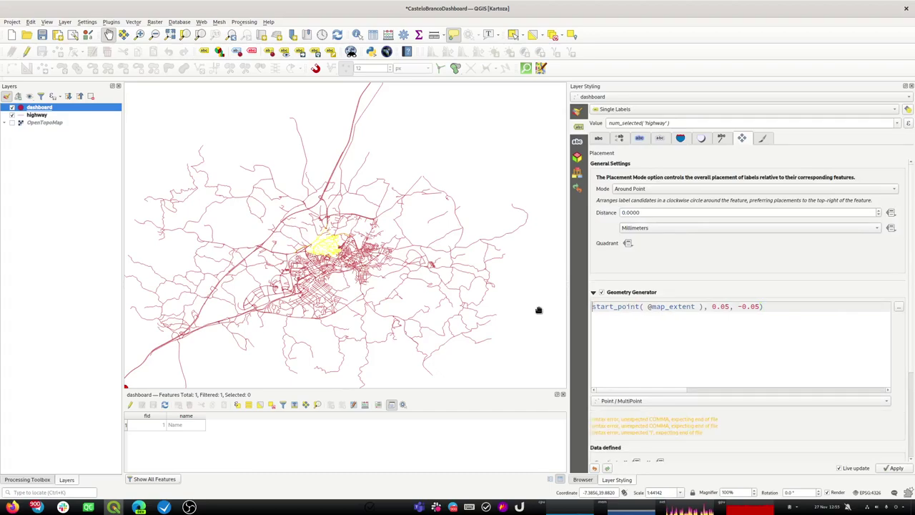
key("BackSpace")
key("BackSpace")
key("BackSpace")
key("BackSpace")
key("BackSpace")
key("BackSpace")
key("BackSpace")
key("BackSpace")
key("BackSpace")
key("BackSpace")
key("BackSpace")
key("BackSpace")
key("BackSpace")
key("BackSpace")
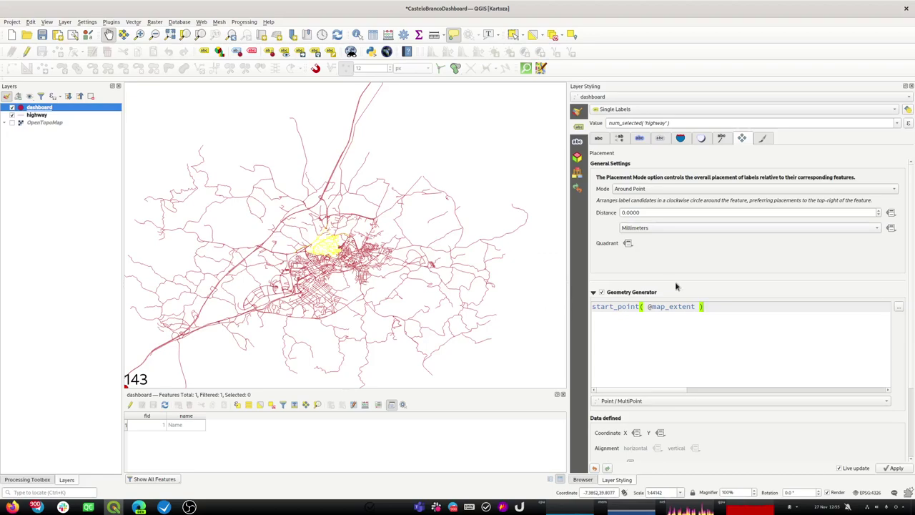
Turn on a rectangular label background sized 2 by 2 mm.
left_click(700, 139)
left_click(680, 139)
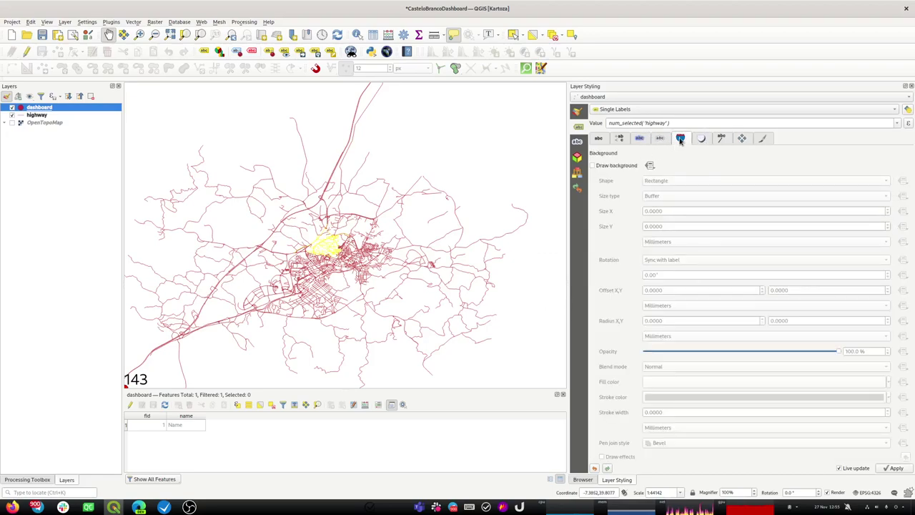
left_click(615, 165)
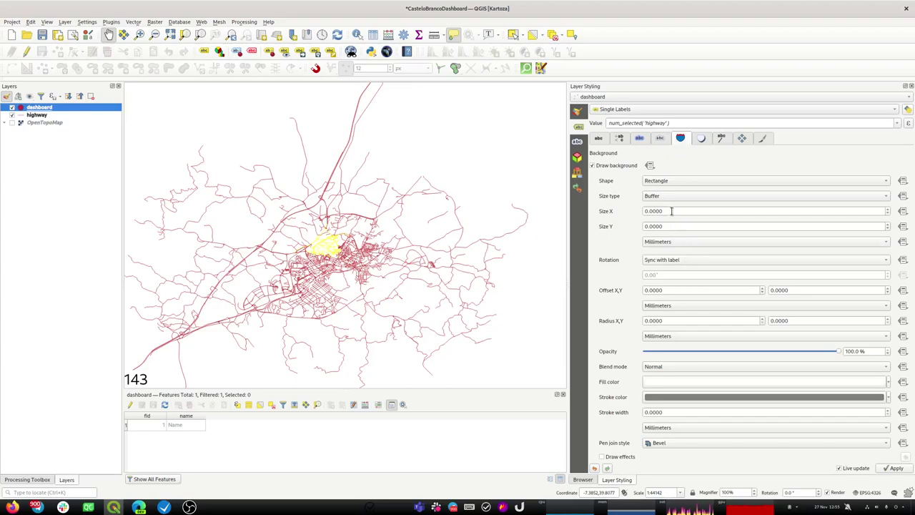
left_click(670, 211)
type("1")
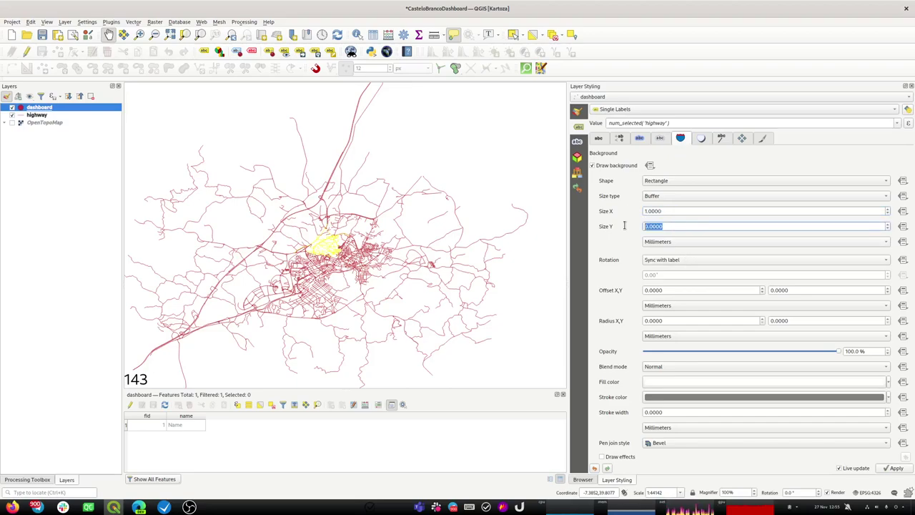
left_click(667, 226)
type("1")
key("BackSpace")
type("2")
left_click(661, 210)
type("2")
key("Return")
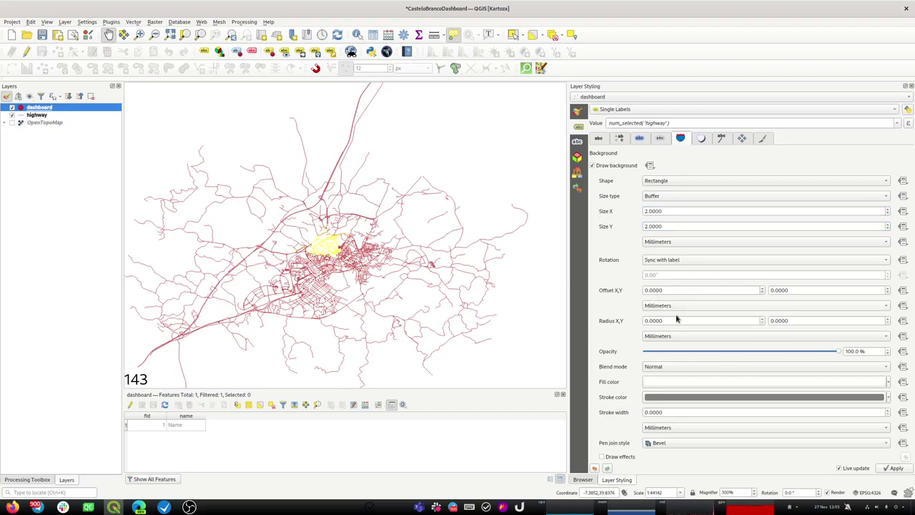
Set the background fill to pale green #f2fbf1 with hue 113° and slightly lower saturation and value.
left_click(675, 386)
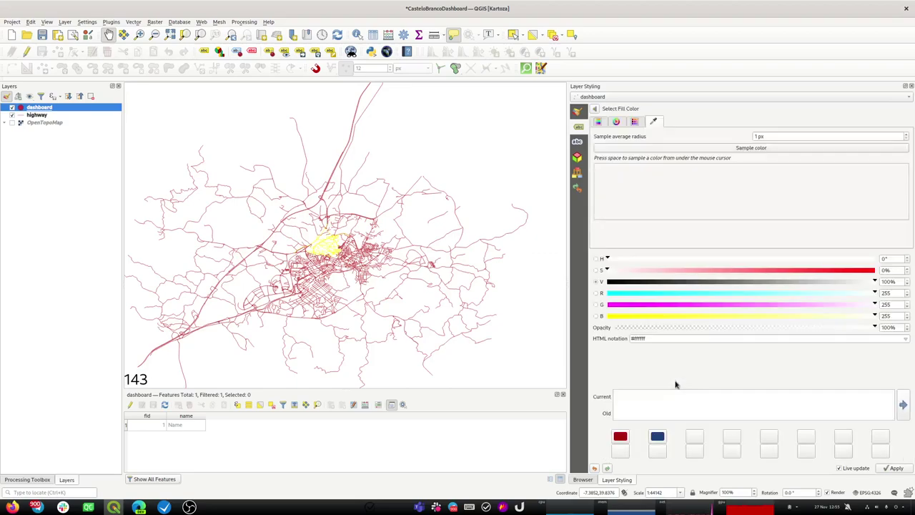
left_click_drag(658, 259, 691, 259)
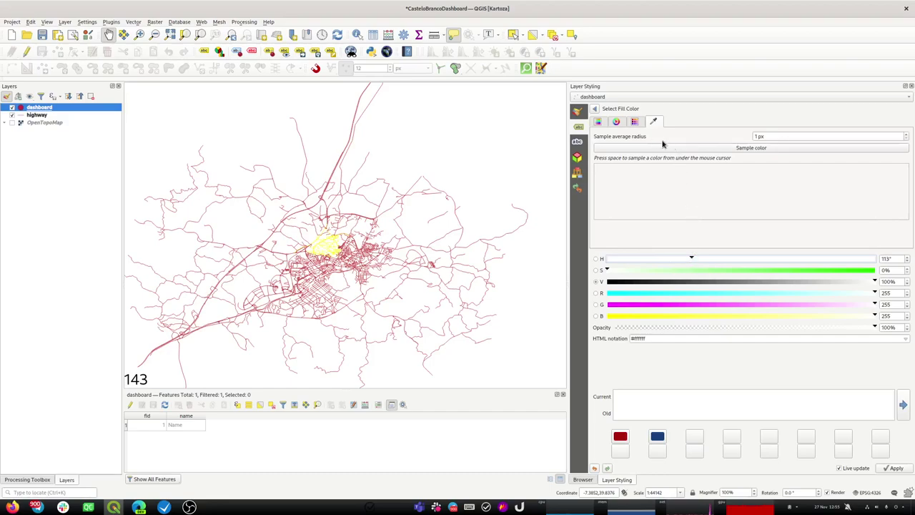
left_click(595, 108)
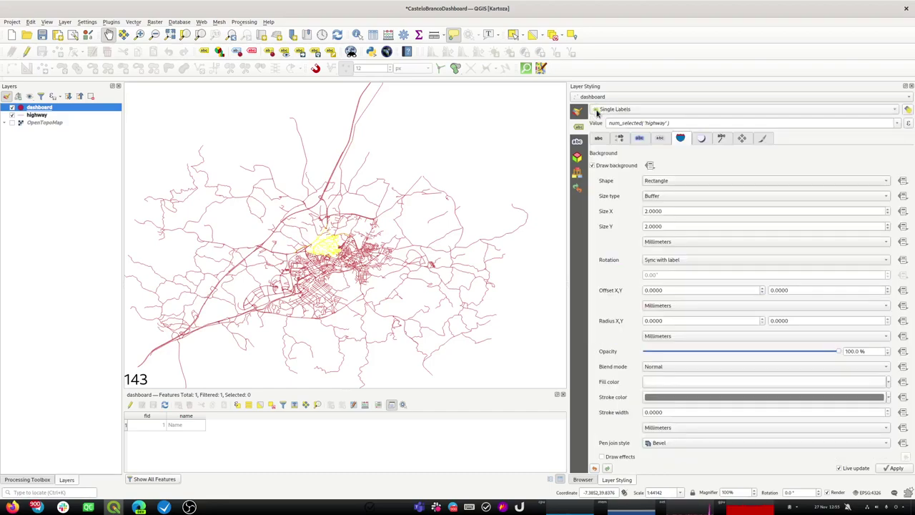
left_click(756, 382)
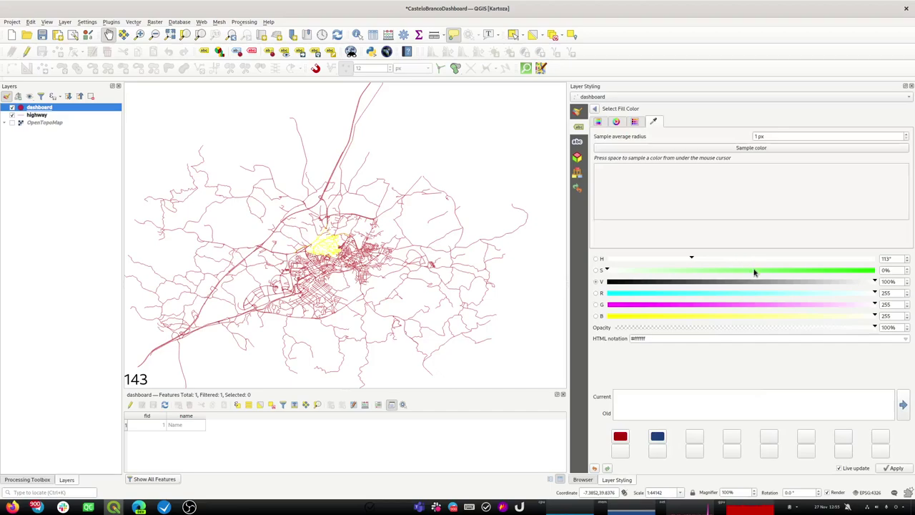
left_click_drag(629, 274, 619, 271)
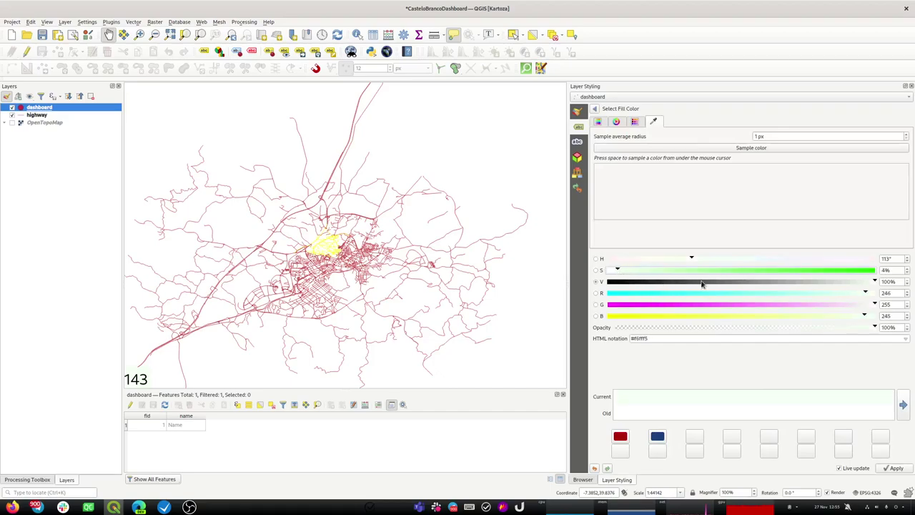
left_click_drag(838, 284, 872, 284)
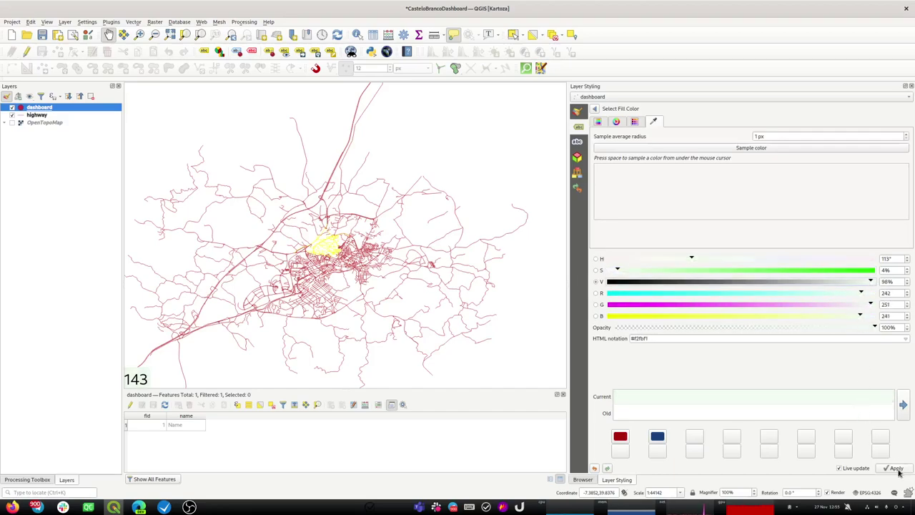
left_click(595, 109)
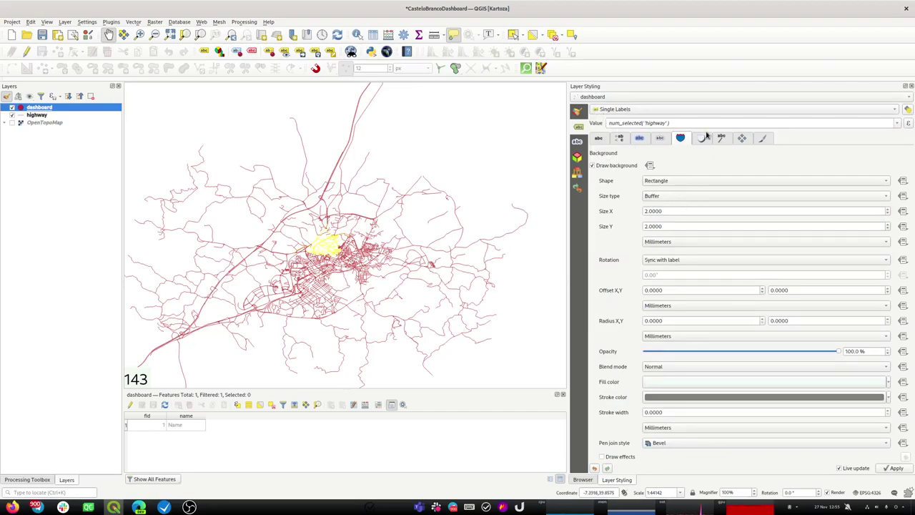
Set label placement to Offset from Point, above-right of the anchor with a 0,0 offset.
left_click(742, 139)
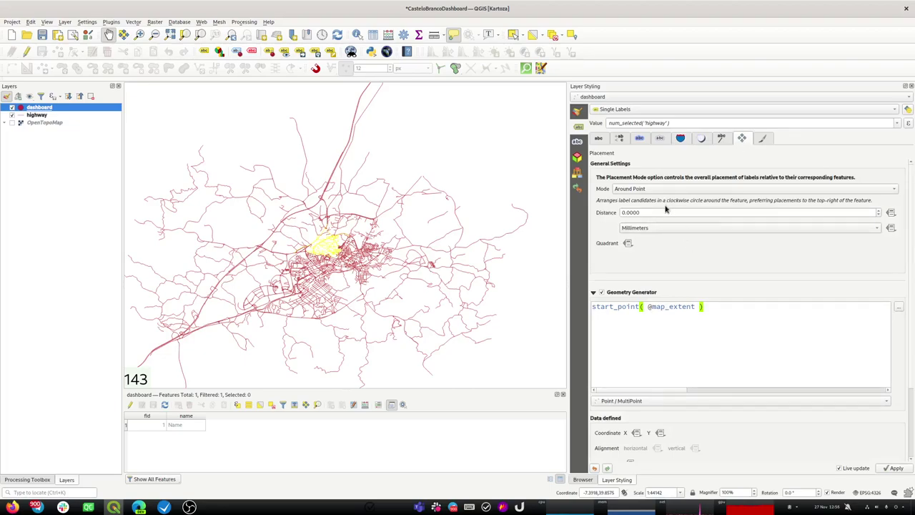
left_click(647, 191)
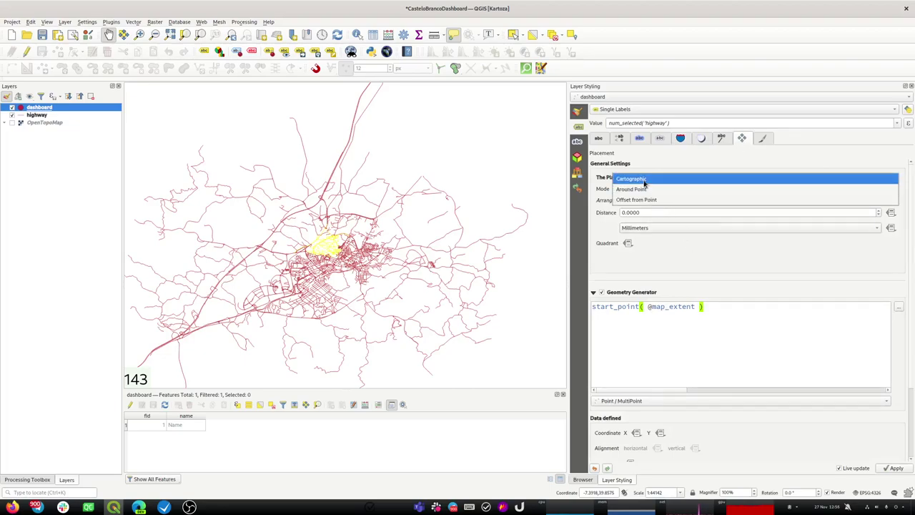
left_click(644, 183)
left_click(647, 190)
left_click(646, 211)
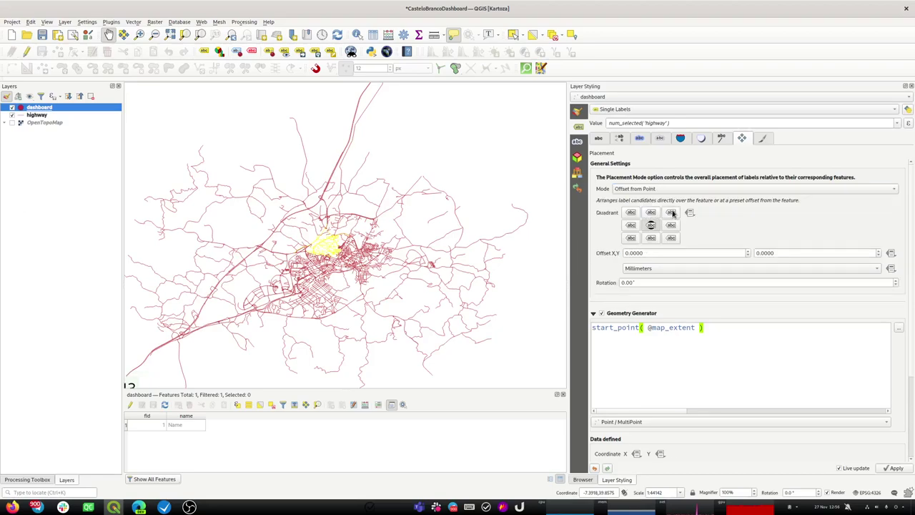
left_click(672, 214)
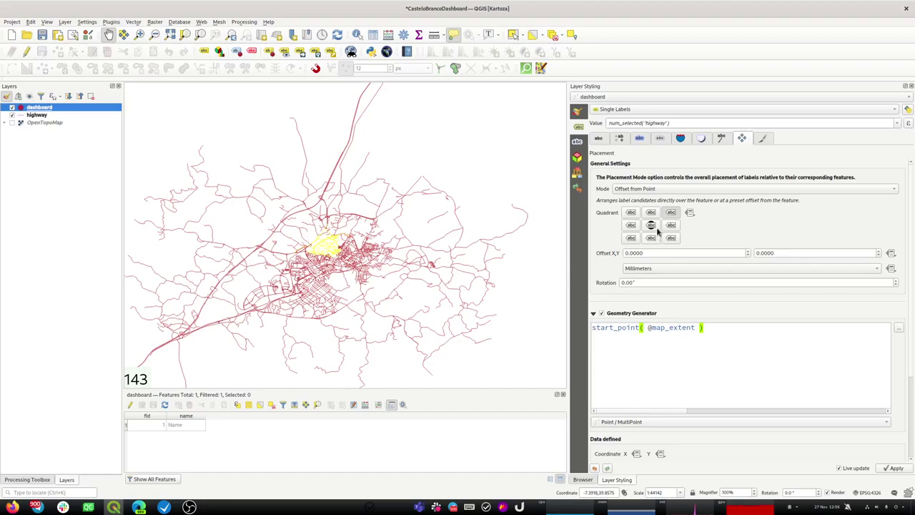
left_click(602, 139)
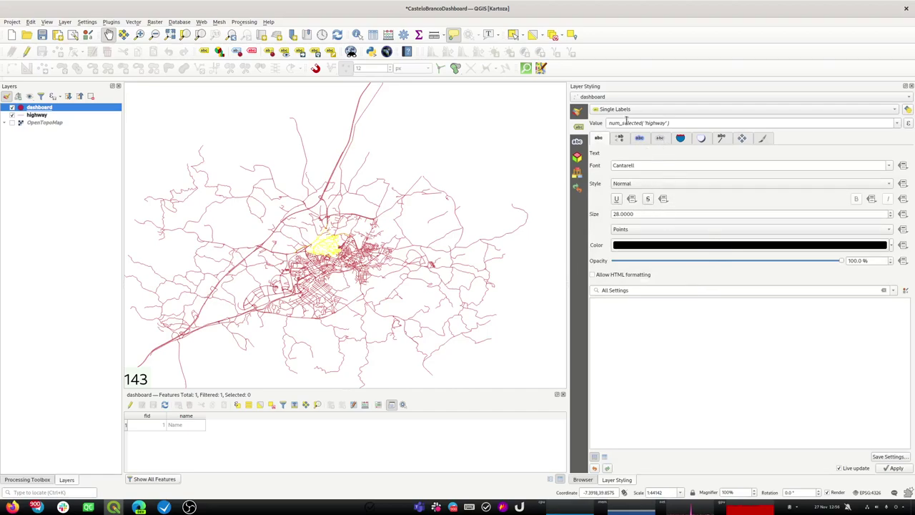
Wrap the label's num_selected('highway') count in to_string() in the expression editor.
left_click(692, 123)
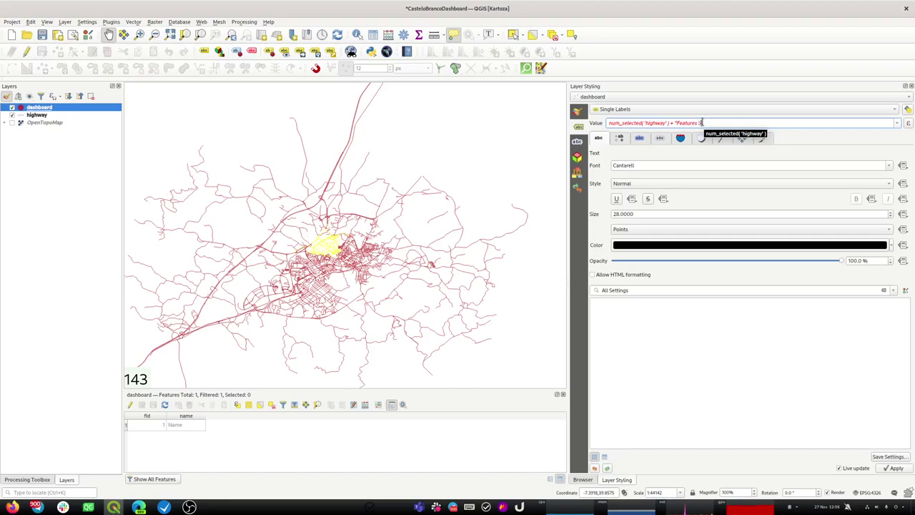
type("cted")
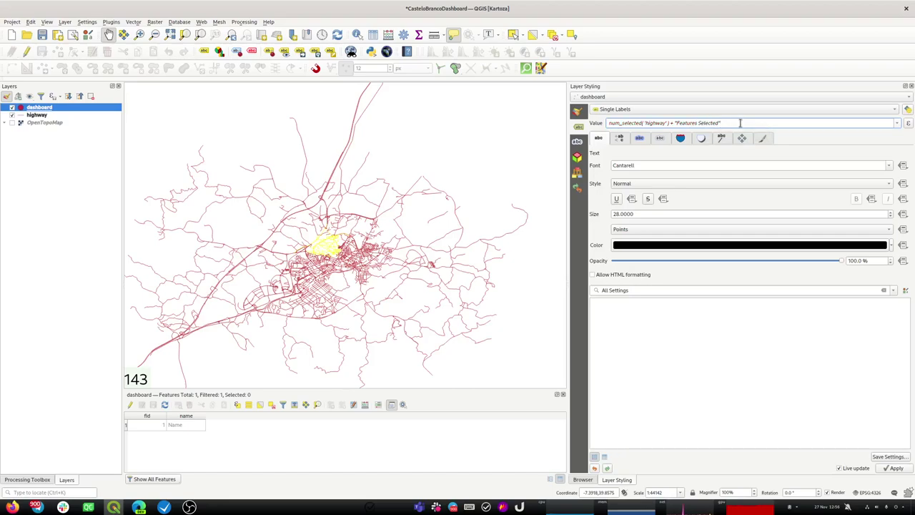
left_click(676, 123)
left_click(909, 123)
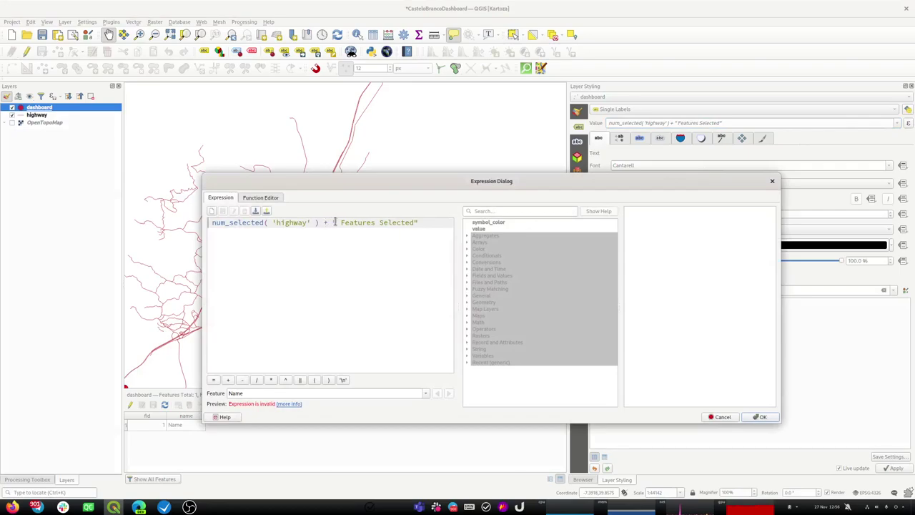
key("BackSpace")
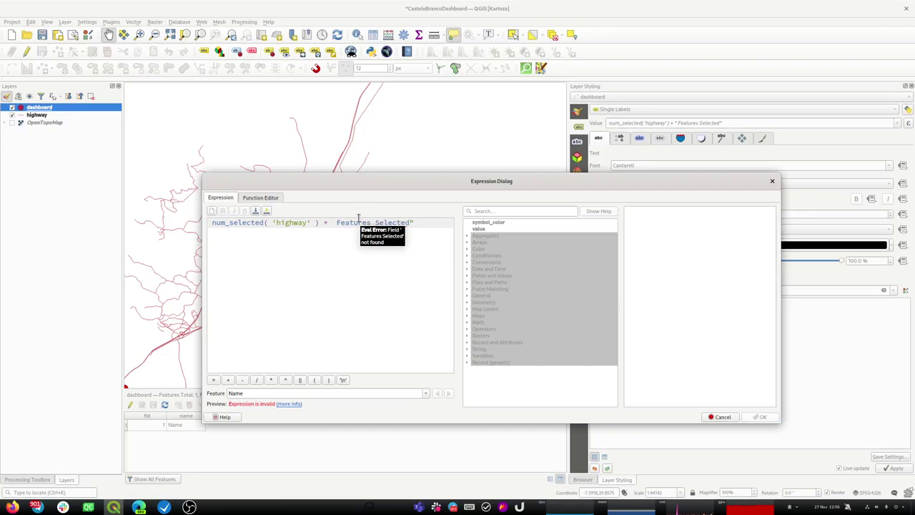
type("'")
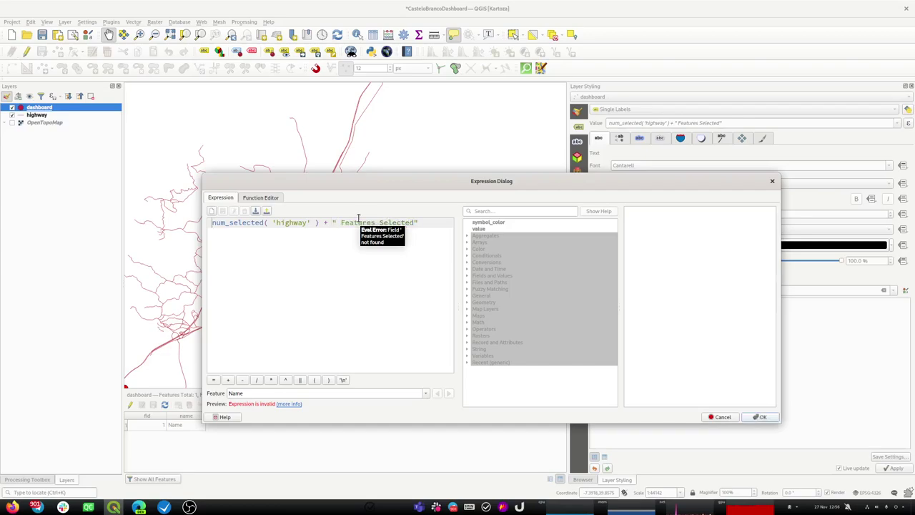
key("Home")
type("to_i")
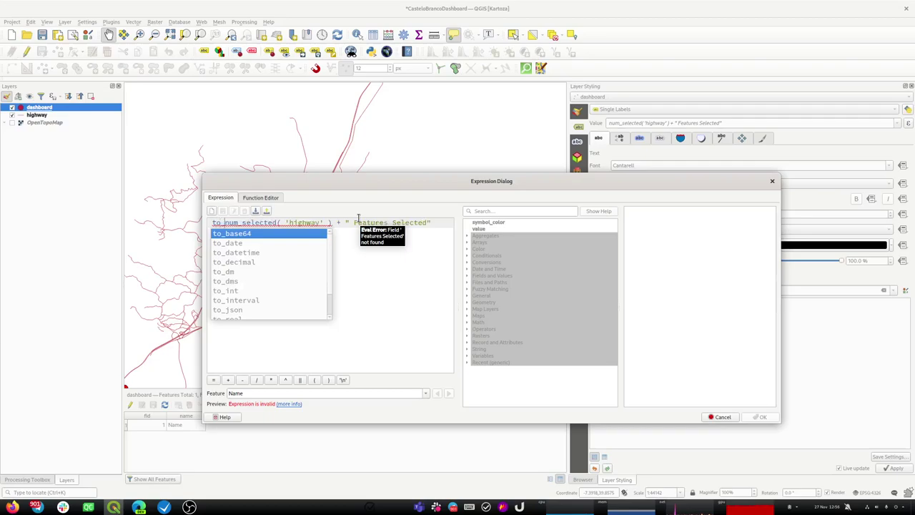
key("BackSpace")
type("s")
key("Return")
type("(")
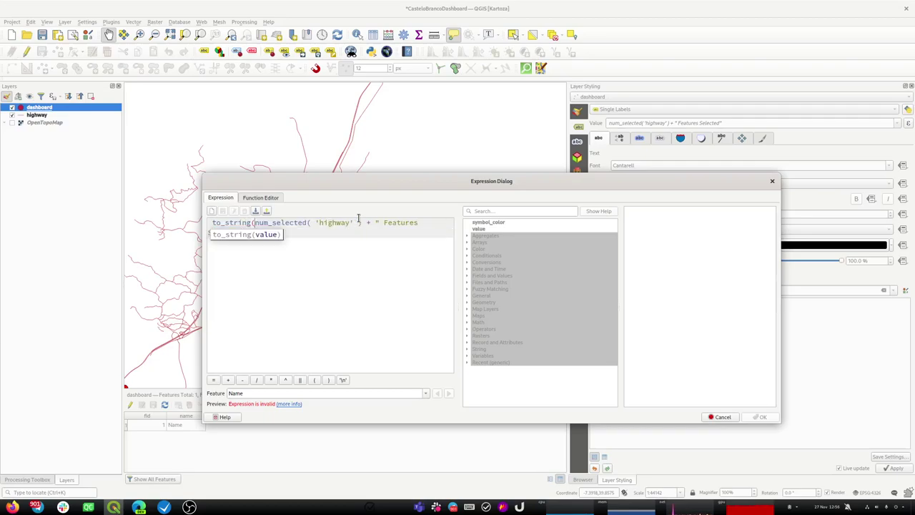
key("ctrl+Right")
key("ctrl+Right")
key("ctrl+Right")
key("Right")
type(")")
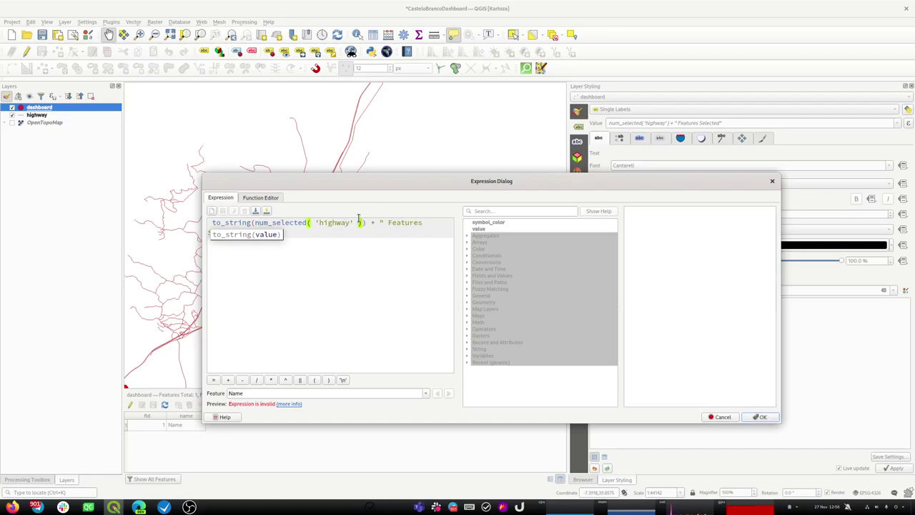
Join the count to '_Features Selected' with the || operator instead of the old + part.
left_click(404, 236)
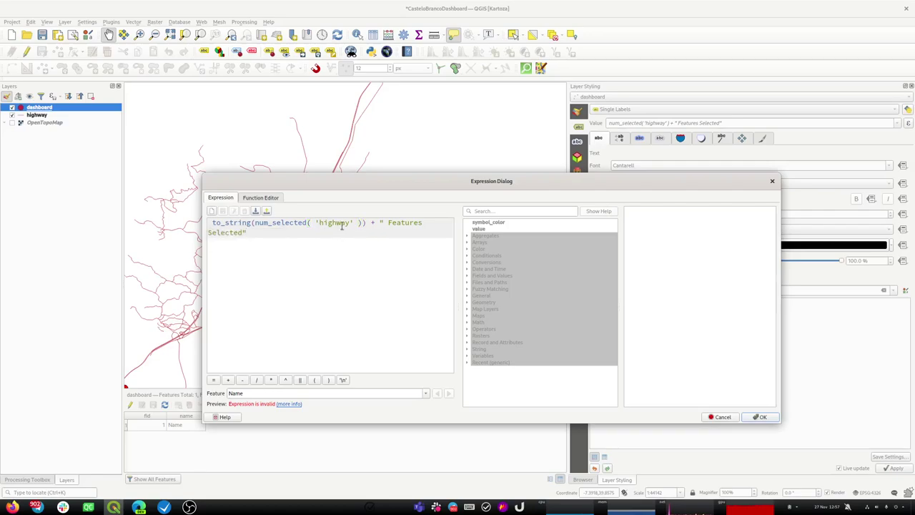
left_click_drag(370, 223, 380, 235)
key("ctrl+c")
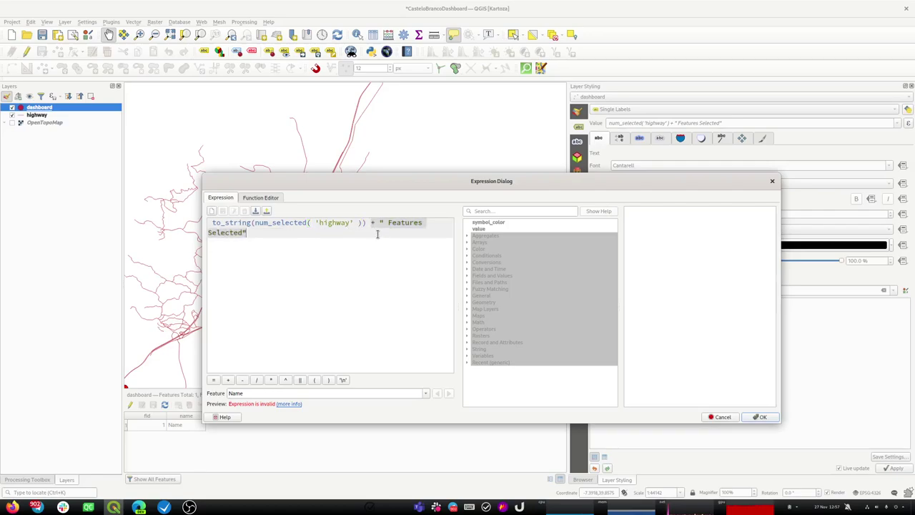
key("BackSpace")
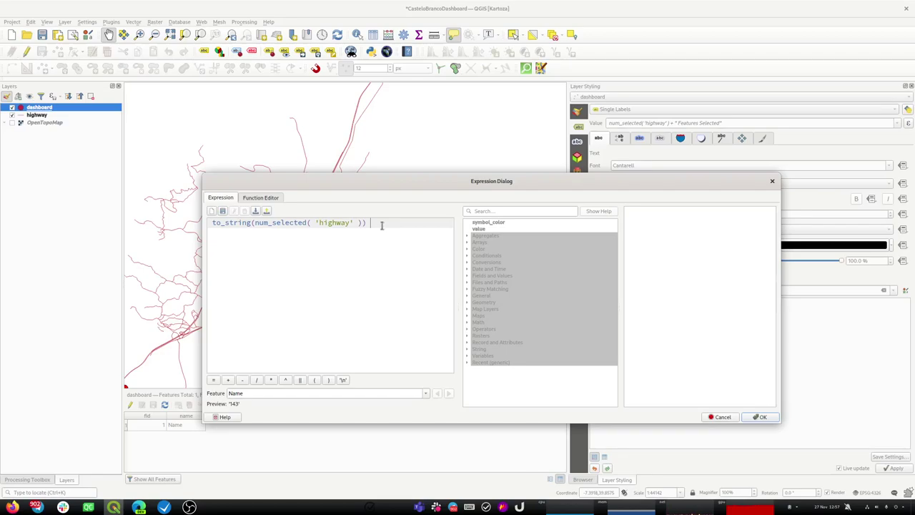
type("|")
key("BackSpace")
type("|| '")
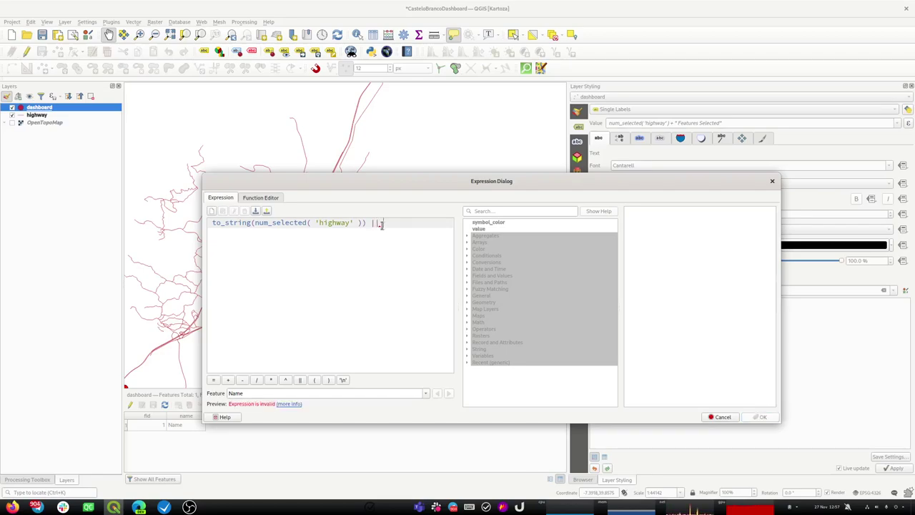
key("ctrl+v")
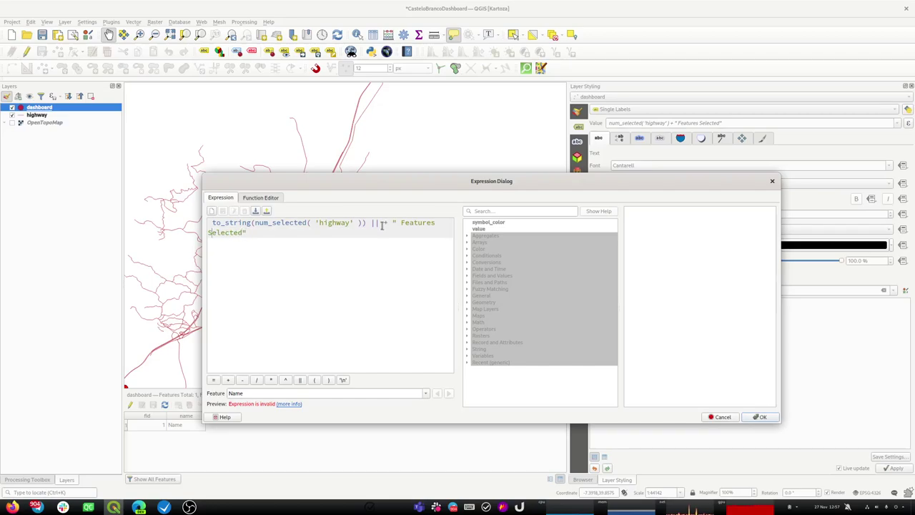
key("BackSpace")
key("BackSpace")
key("Delete")
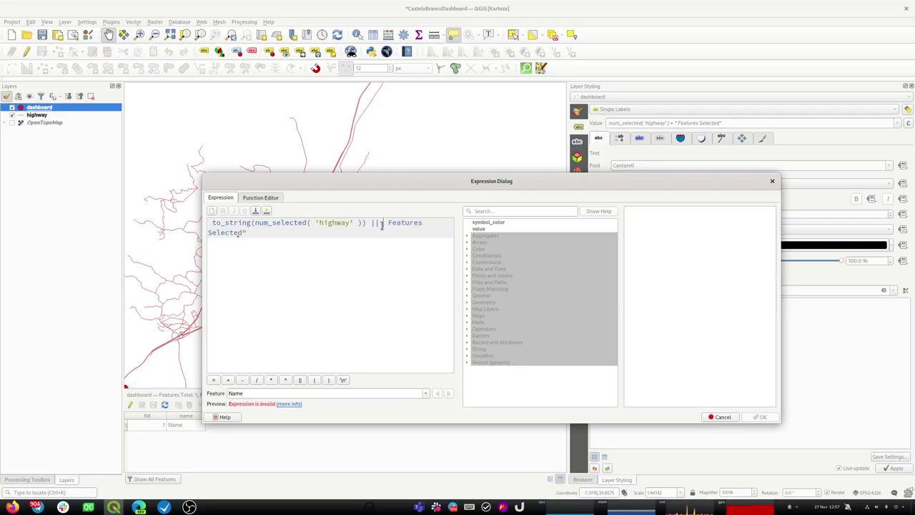
type("' ")
type("'")
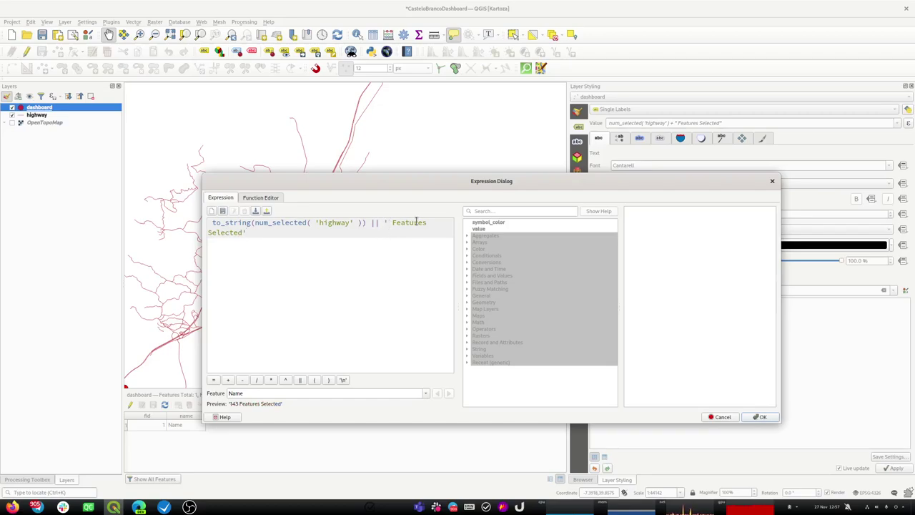
key("BackSpace")
type("_")
Confirm the new label expression and set the wrap-on-character to _.
left_click(763, 416)
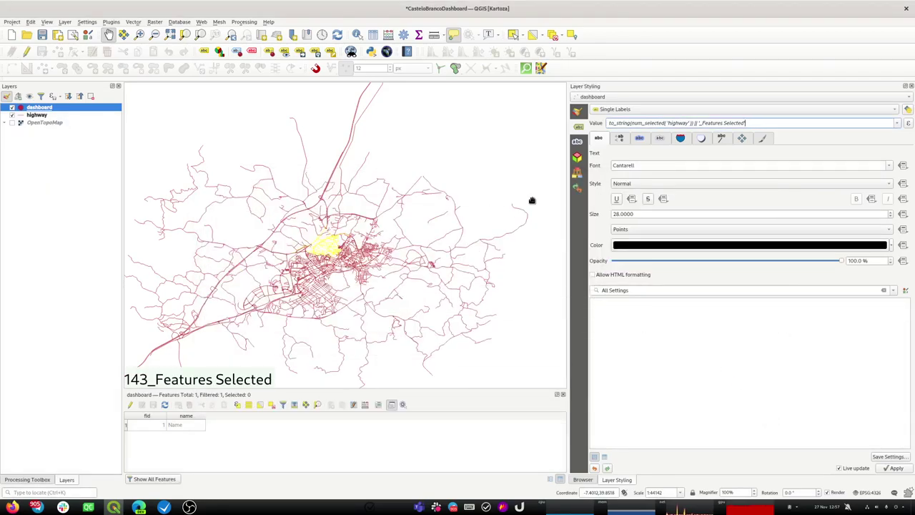
left_click(620, 139)
left_click(666, 279)
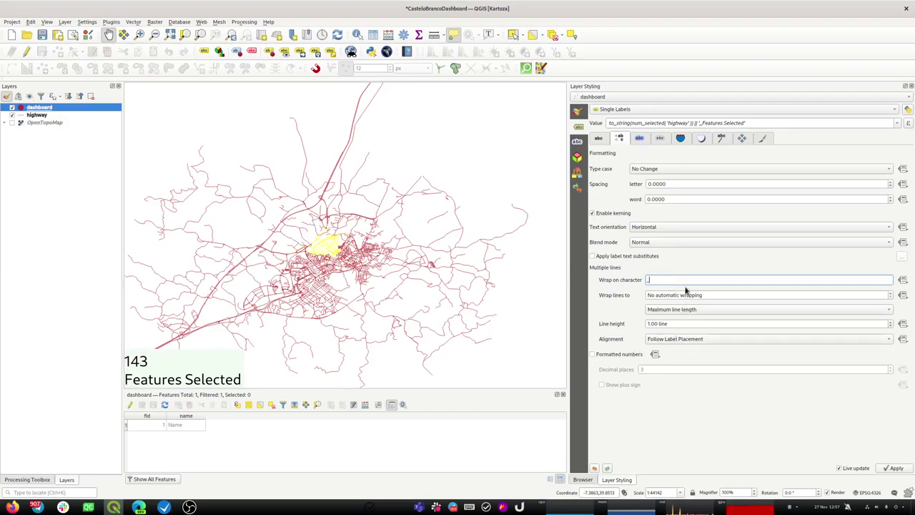
key("BackSpace")
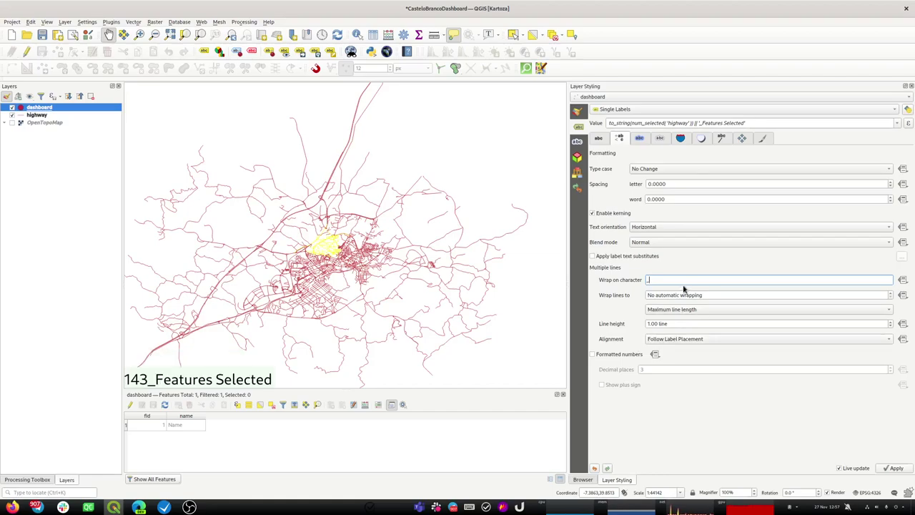
type("_")
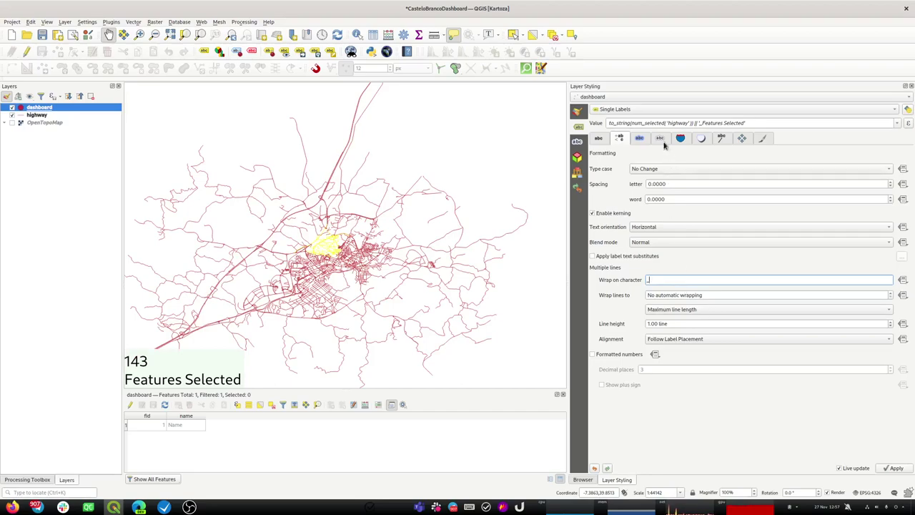
Delete 'Features' from the label value and set multi-line alignment to Center.
double_click(712, 122)
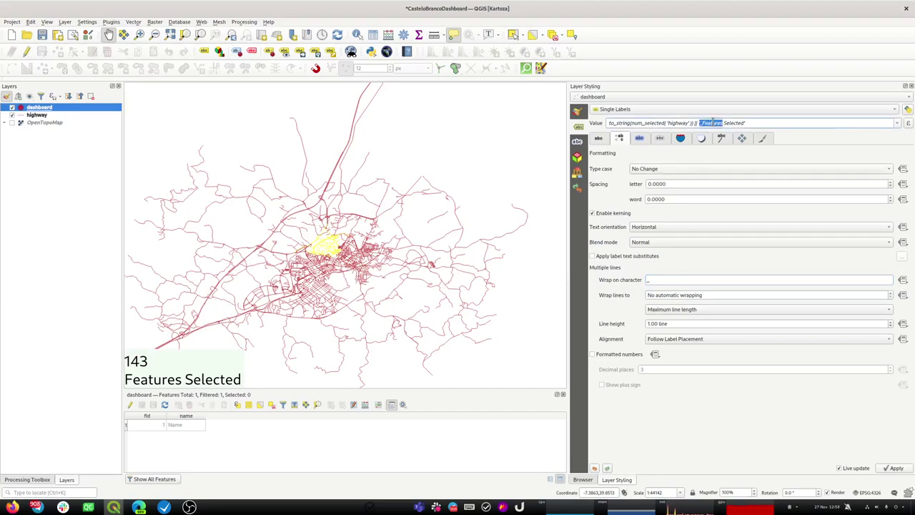
key("Right")
key("BackSpace")
key("BackSpace")
key("BackSpace")
key("BackSpace")
key("BackSpace")
key("BackSpace")
key("BackSpace")
key("BackSpace")
left_click(715, 199)
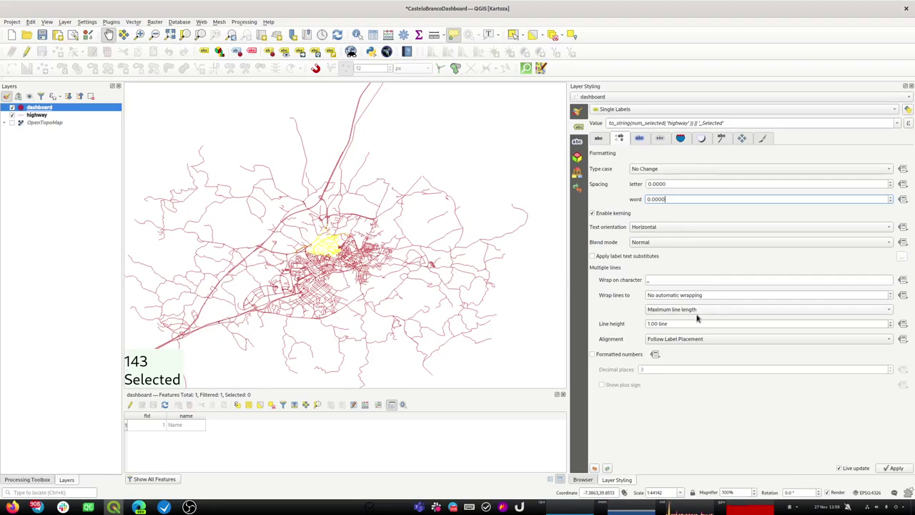
left_click(685, 338)
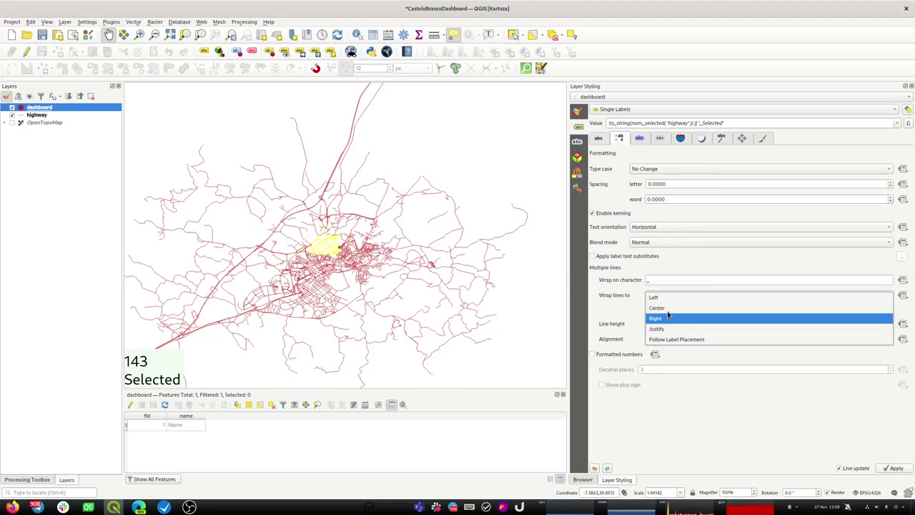
left_click(667, 308)
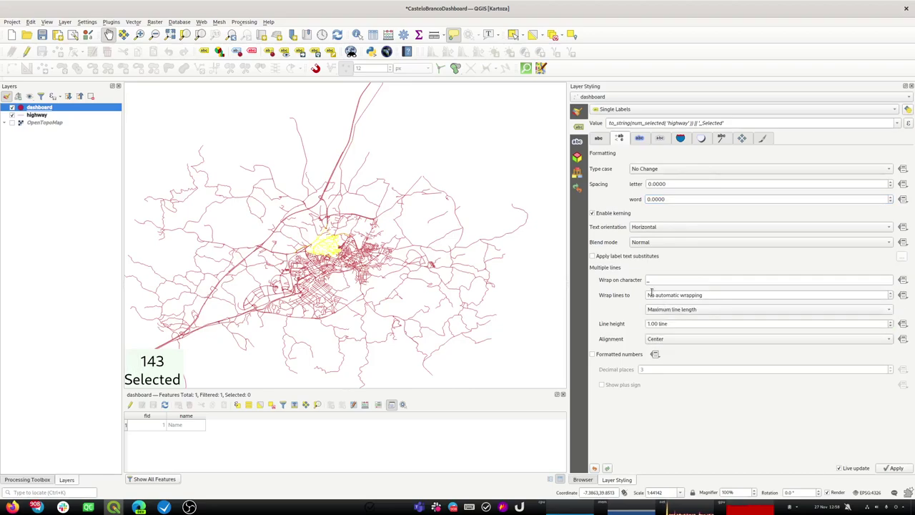
Retype Selected as SELECTED in the label value and re-enter _ as the wrap character.
double_click(706, 123)
left_click_drag(707, 123, 773, 117)
key("BackSpace")
type("ELECTED")
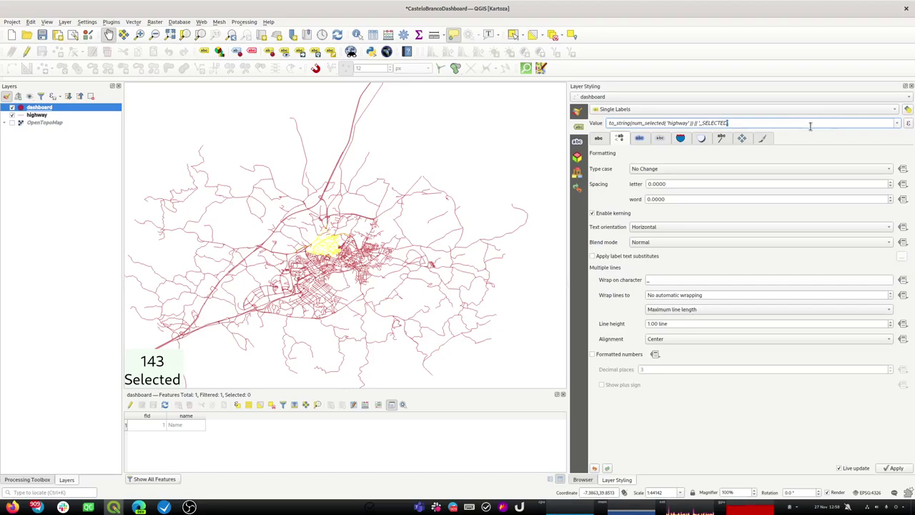
left_click(748, 279)
type("_")
left_click(740, 198)
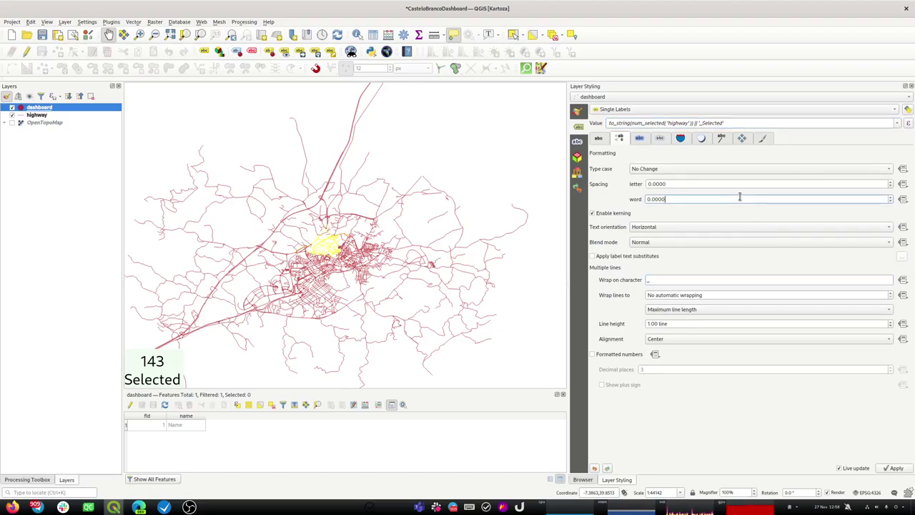
Correct the label expression in the editor so it ends '_SELECTED' and confirm it.
double_click(706, 123)
left_click(703, 123)
key("shift+Right")
key("Delete")
key("Delete")
key("Delete")
key("Delete")
key("Delete")
key("Delete")
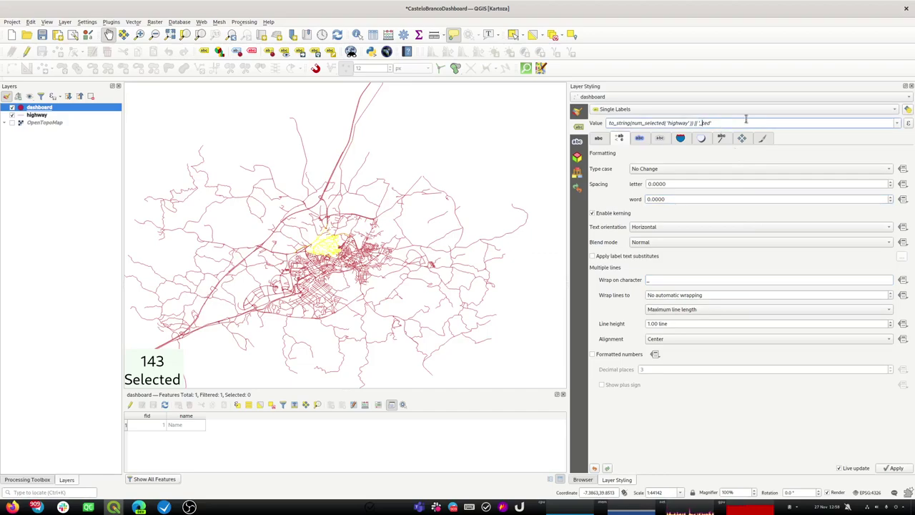
type("SELECTED")
left_click(747, 185)
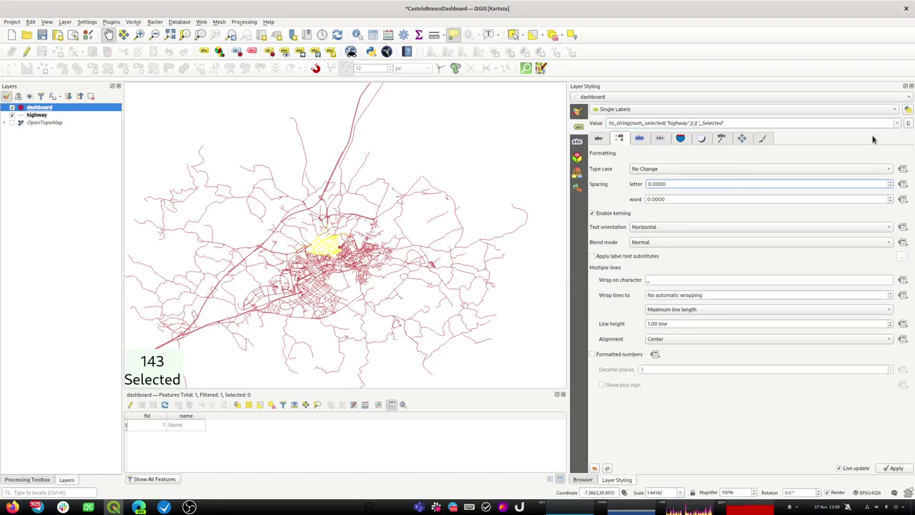
left_click(908, 123)
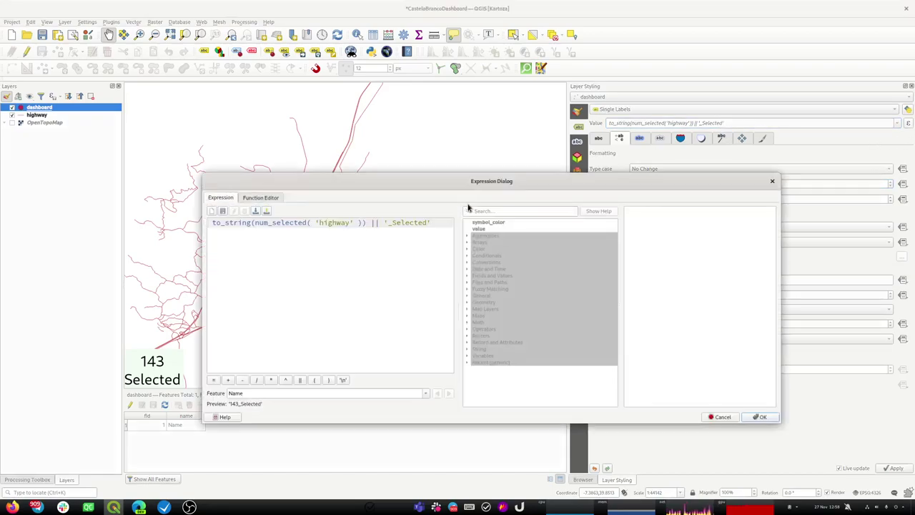
left_click(427, 222, "shift")
type("SELECTED")
left_click(759, 416)
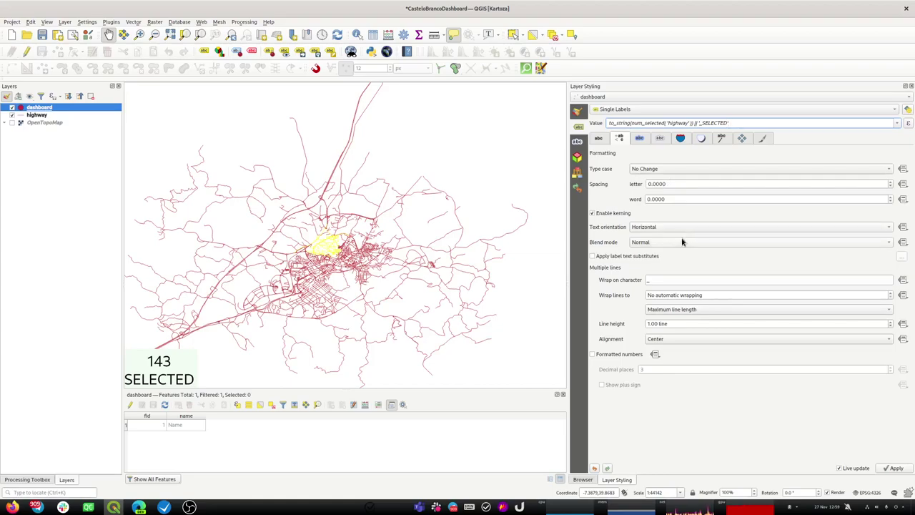
Rectangle-select highway road groups south, east and southwest of the centre, updating the label to 196 SELECTED.
left_click(743, 140)
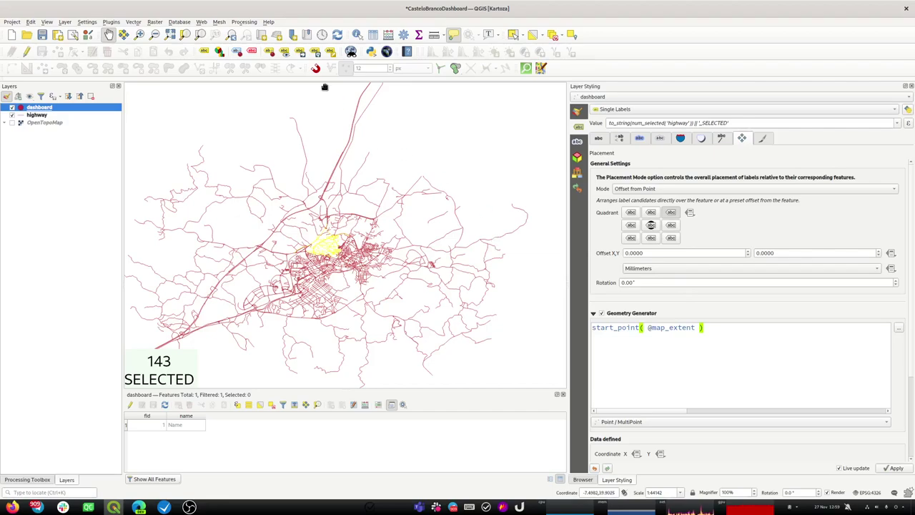
left_click(514, 36)
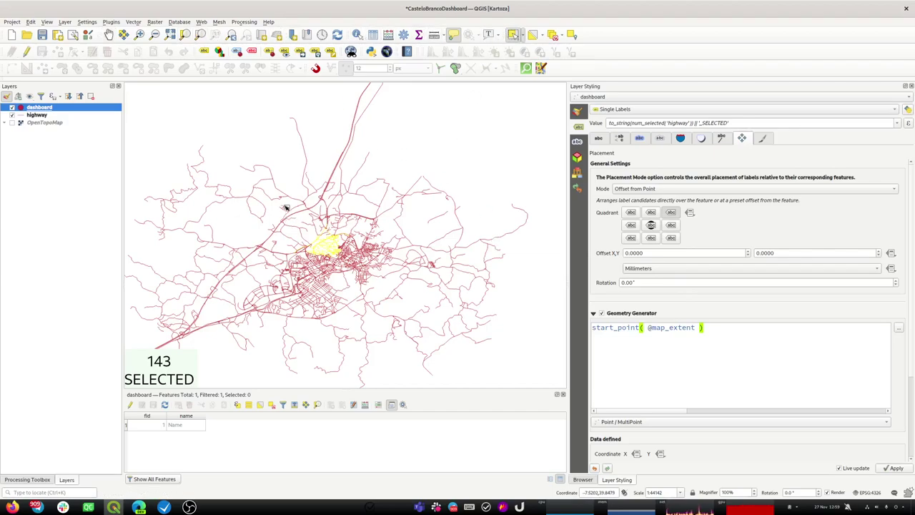
left_click_drag(283, 207, 332, 226)
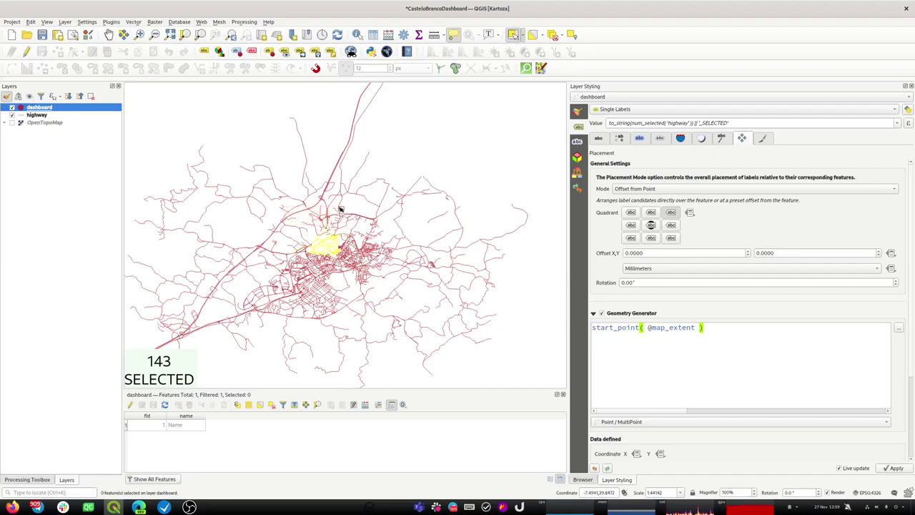
left_click(56, 116)
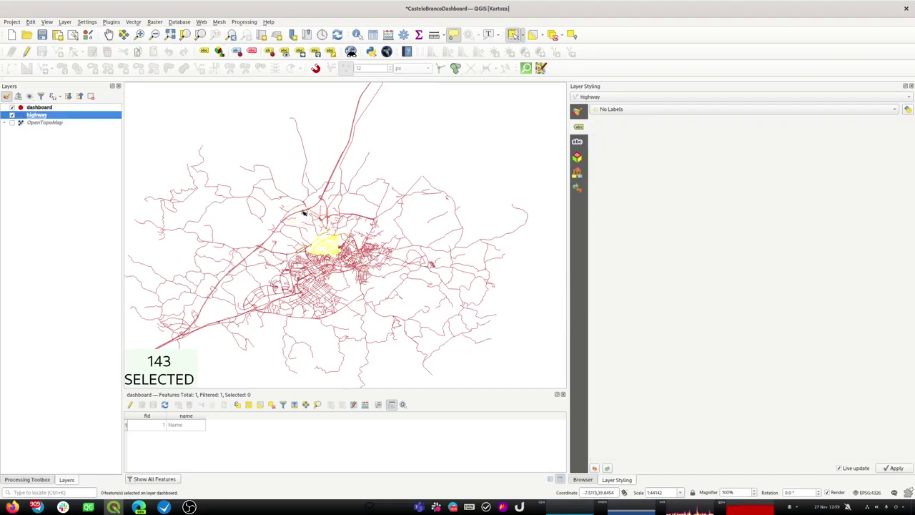
left_click_drag(311, 293, 338, 315)
left_click_drag(353, 271, 378, 288)
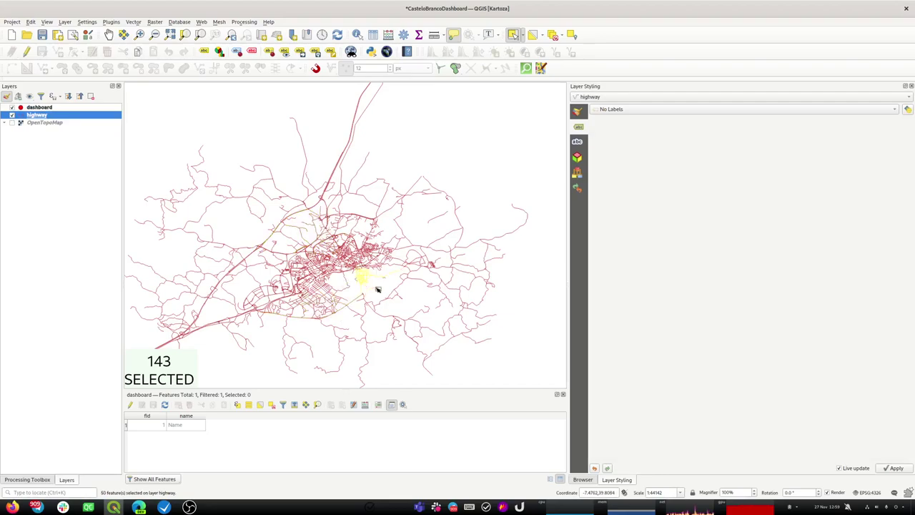
left_click_drag(383, 246, 407, 269)
left_click_drag(394, 218, 432, 251)
left_click_drag(300, 262, 330, 292)
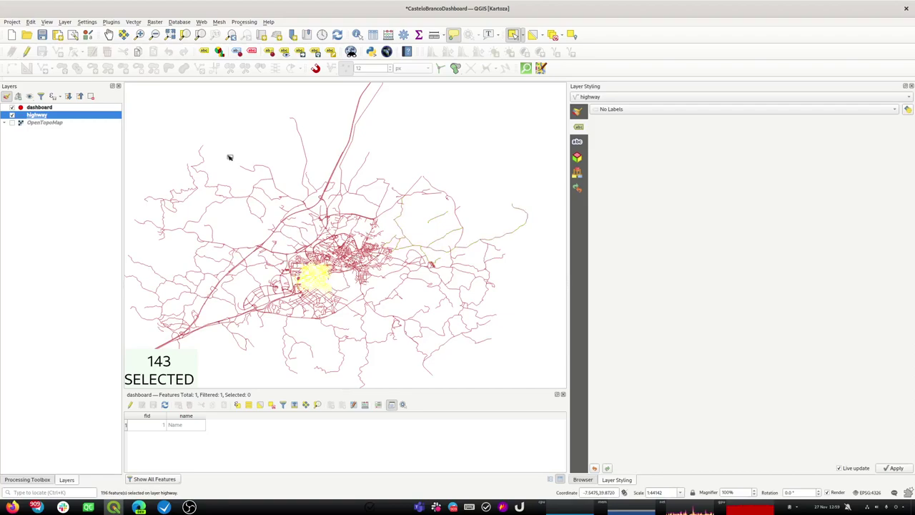
left_click(109, 34)
left_click_drag(266, 224, 256, 200)
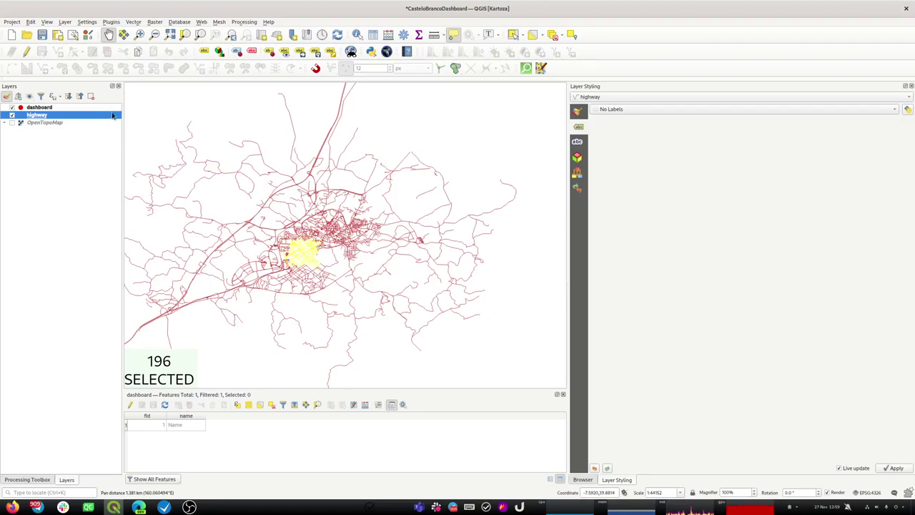
Enable refresh at interval on the dashboard layer's rendering settings, set to 2 seconds.
left_click(40, 109)
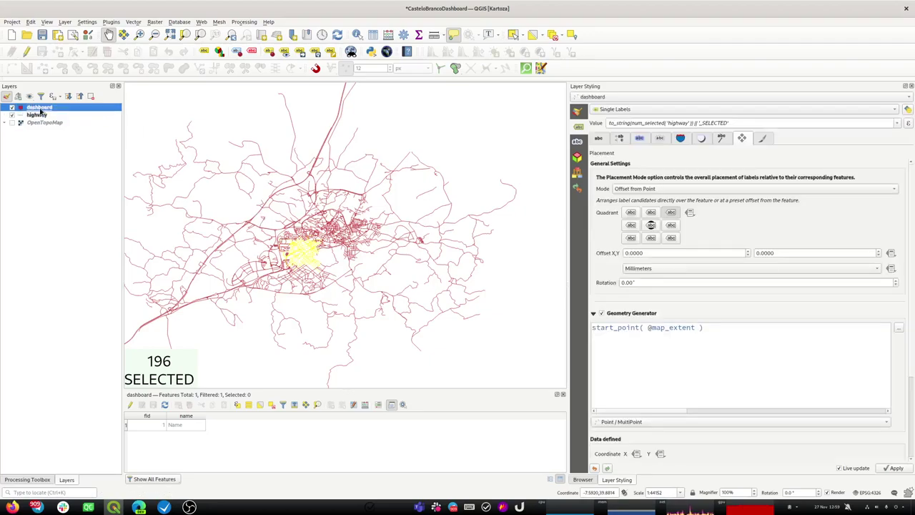
double_click(41, 108)
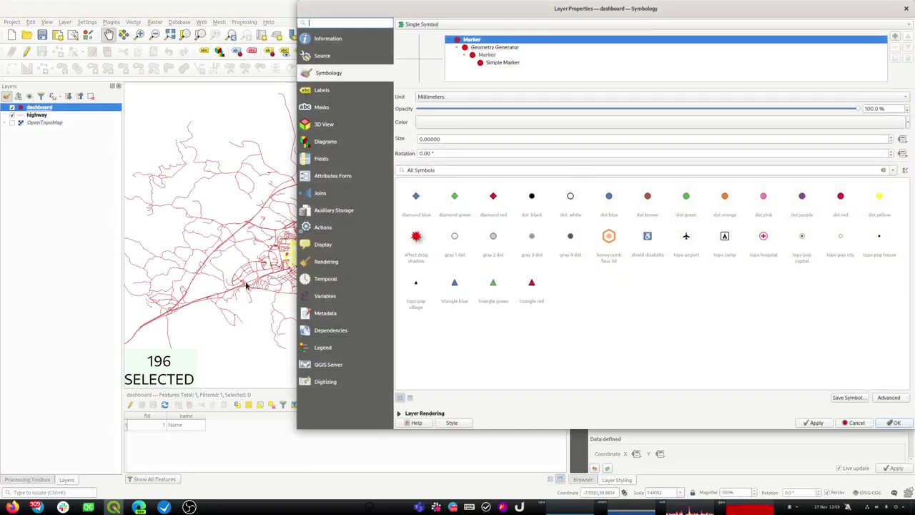
left_click(323, 265)
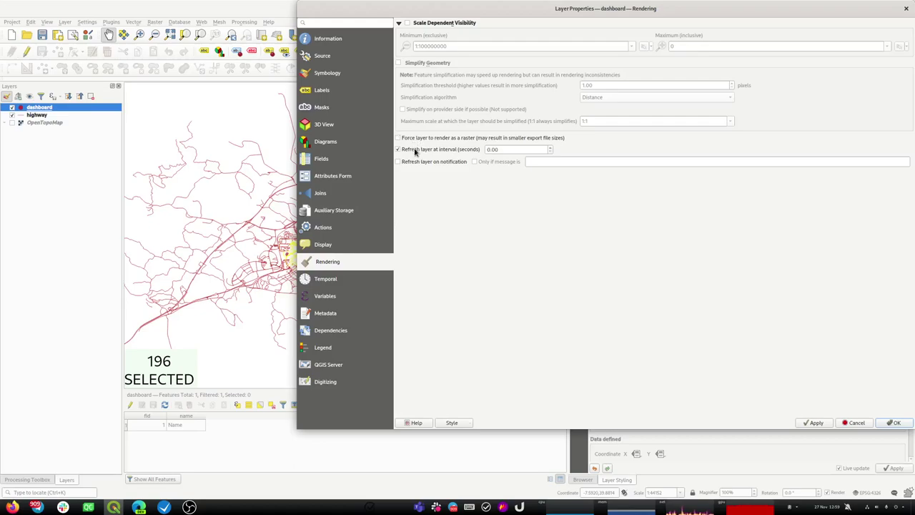
left_click_drag(514, 150, 484, 150)
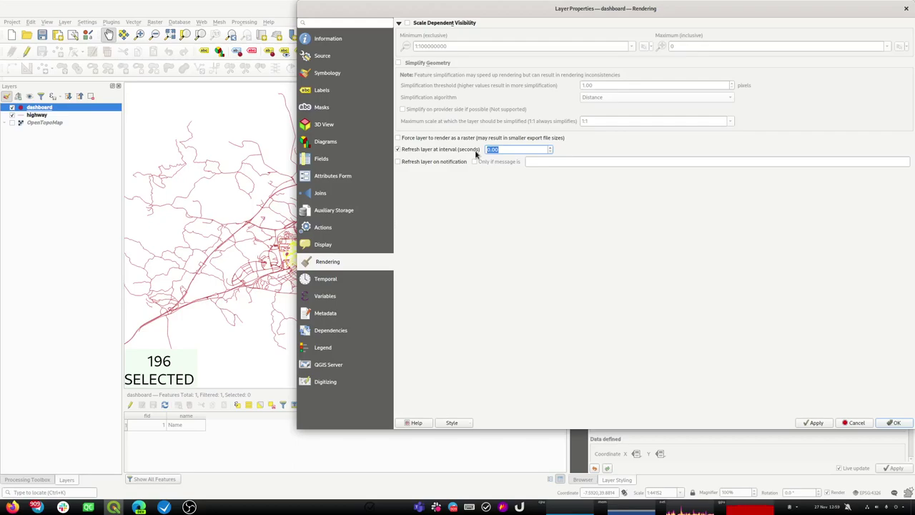
type("2")
left_click(894, 422)
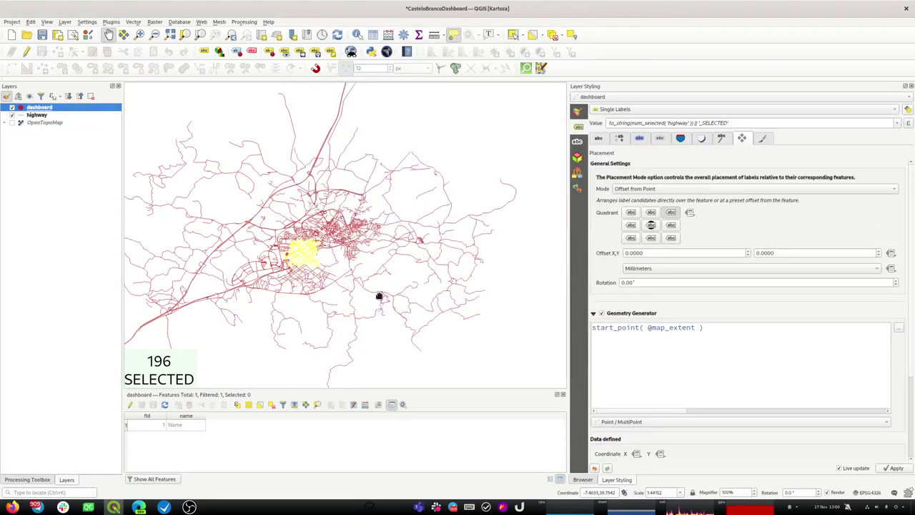
With the highway layer active, select roads north, west, east and south of the centre, ending with 206 selected.
left_click(513, 35)
left_click(336, 215)
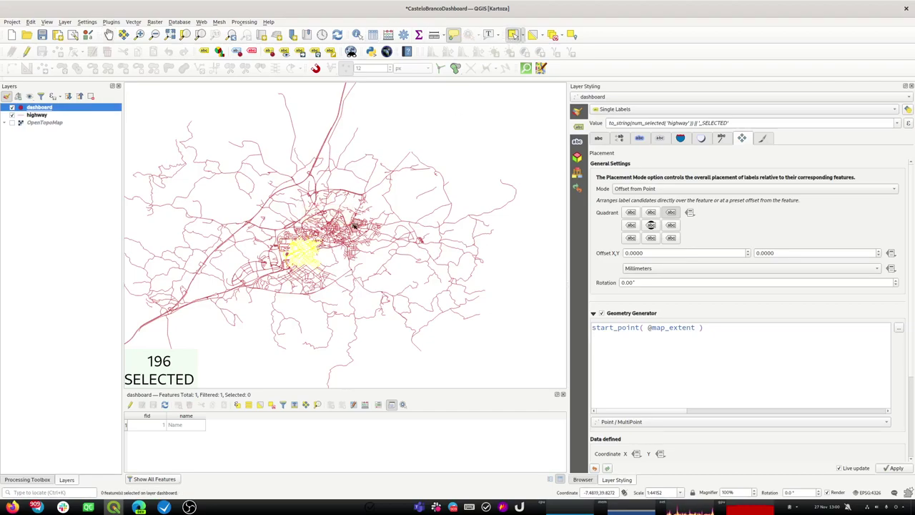
left_click(61, 115)
left_click_drag(303, 173, 333, 198)
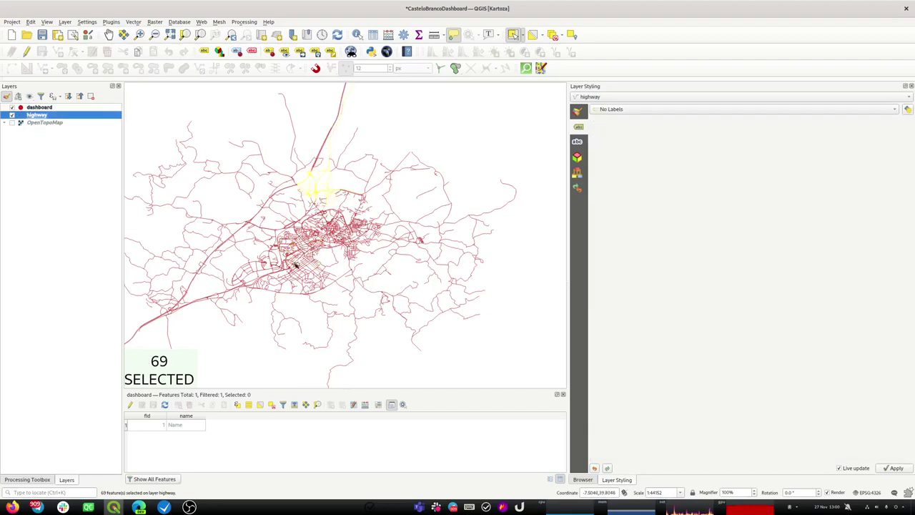
left_click_drag(242, 242, 301, 273)
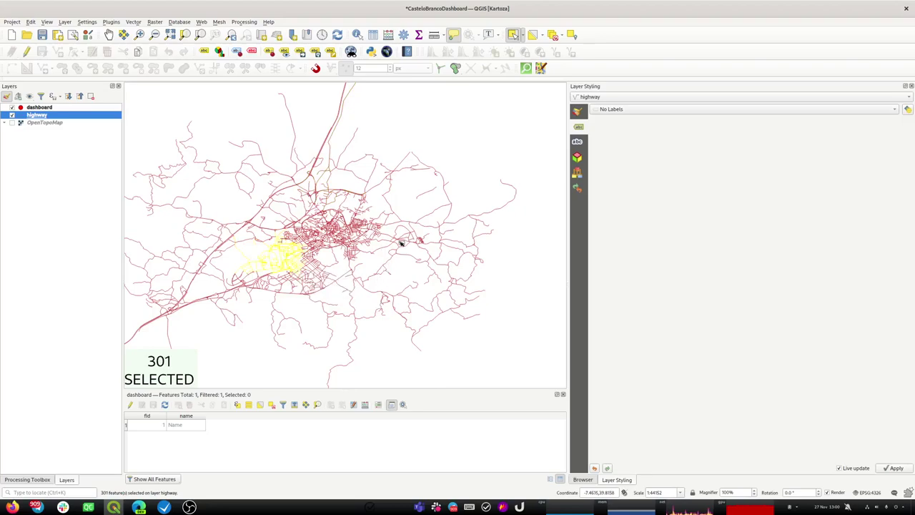
left_click_drag(375, 218, 416, 255)
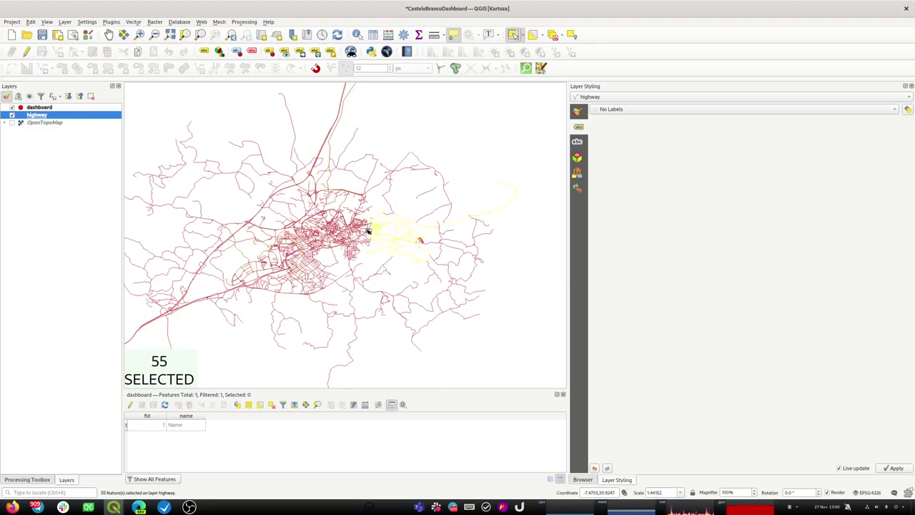
left_click_drag(268, 203, 349, 241)
left_click_drag(284, 253, 323, 291)
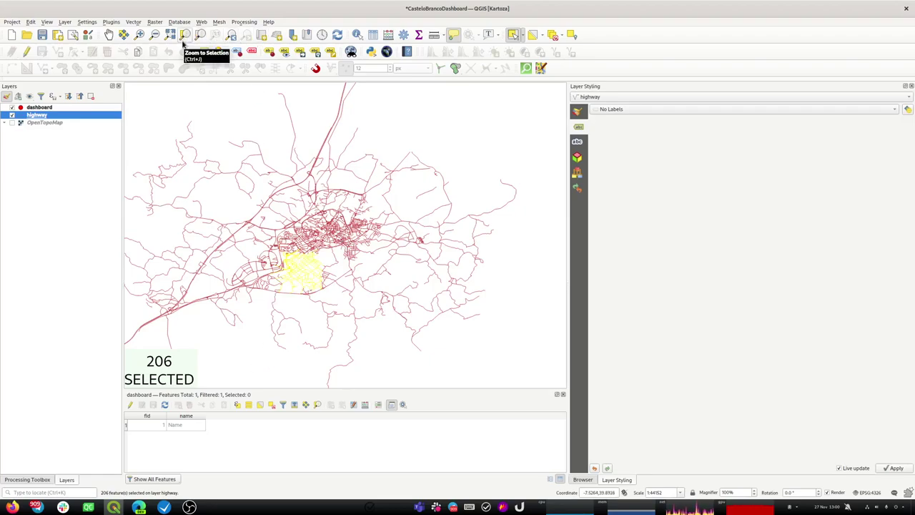
key("F11")
key("F11")
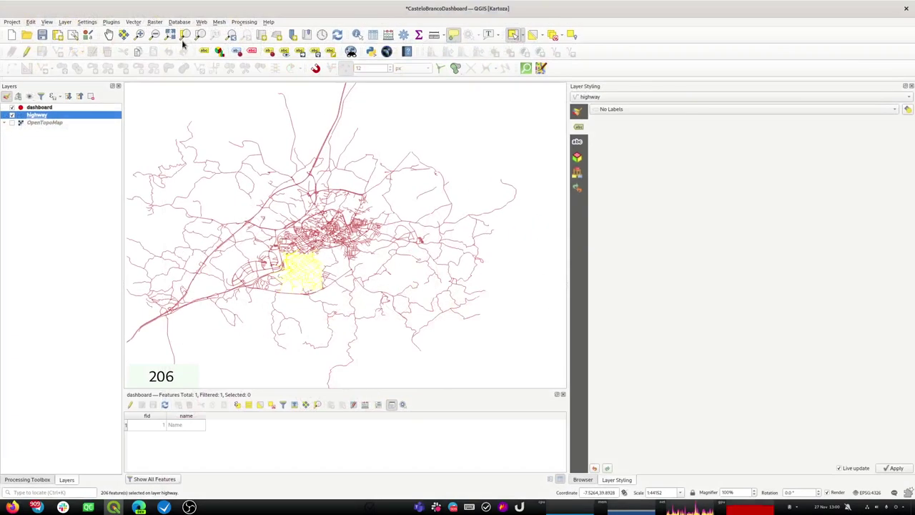
left_click(46, 21)
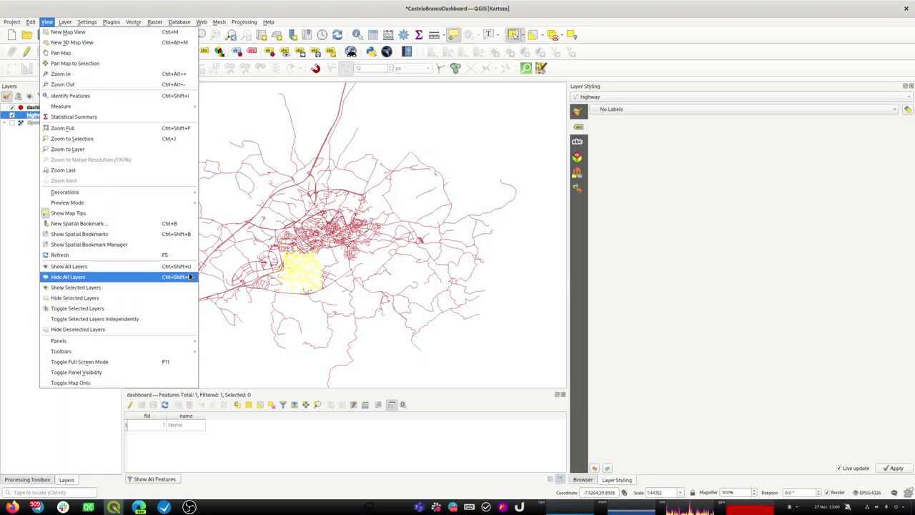
Select a single road west of the centre, then hide all panels with Toggle Panel Visibility.
key("Escape")
left_click(215, 238)
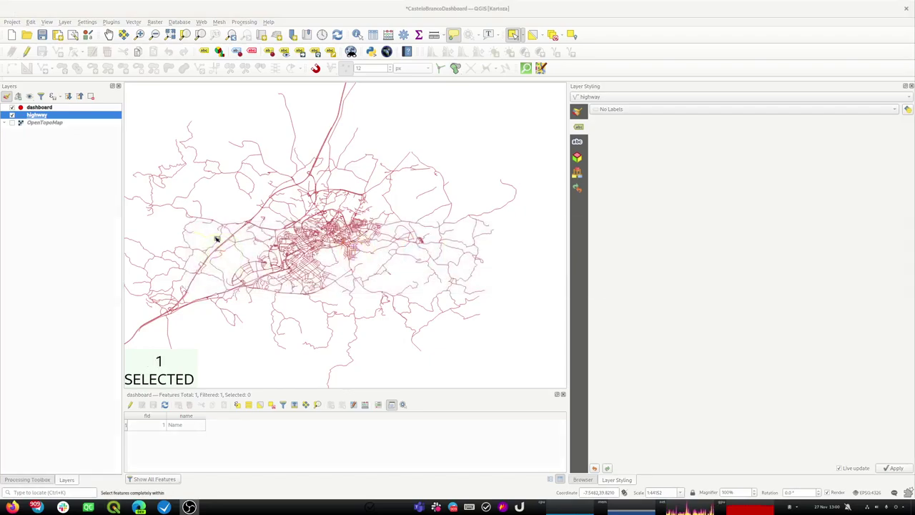
key("alt+Tab")
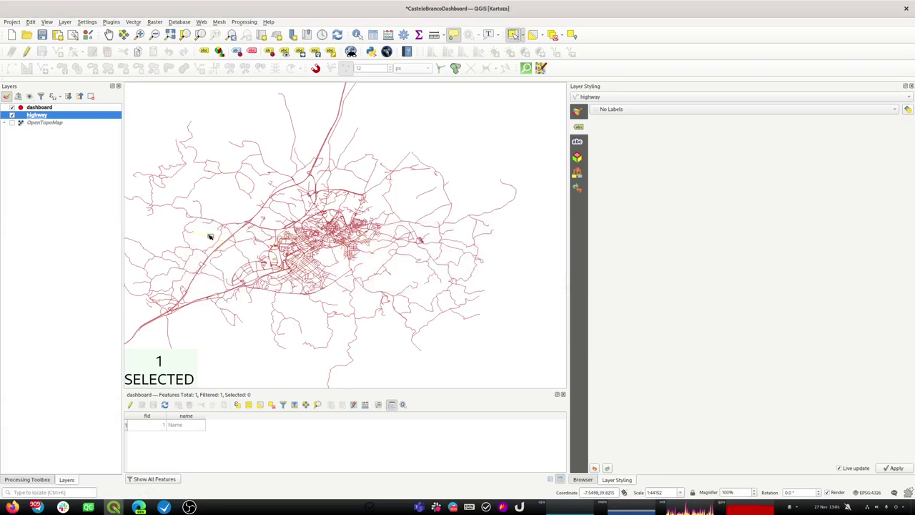
left_click(47, 22)
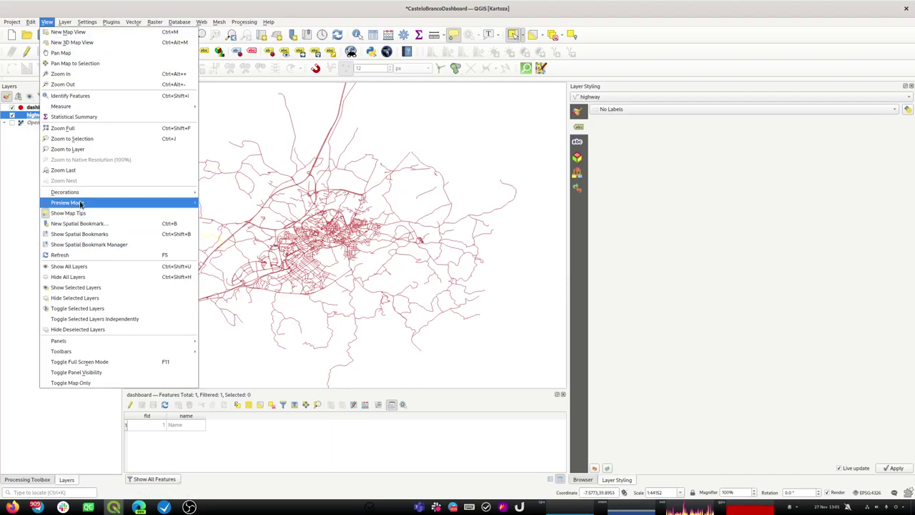
mouse_move(80, 204)
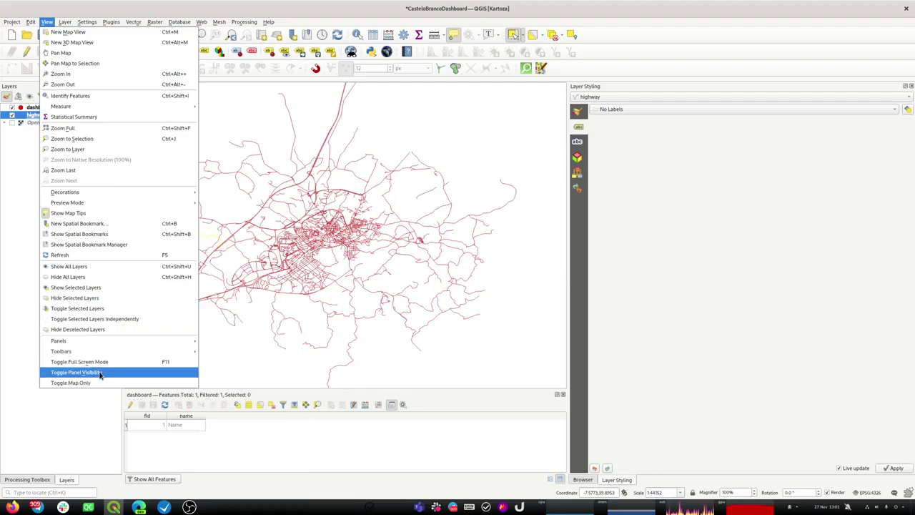
left_click(100, 373)
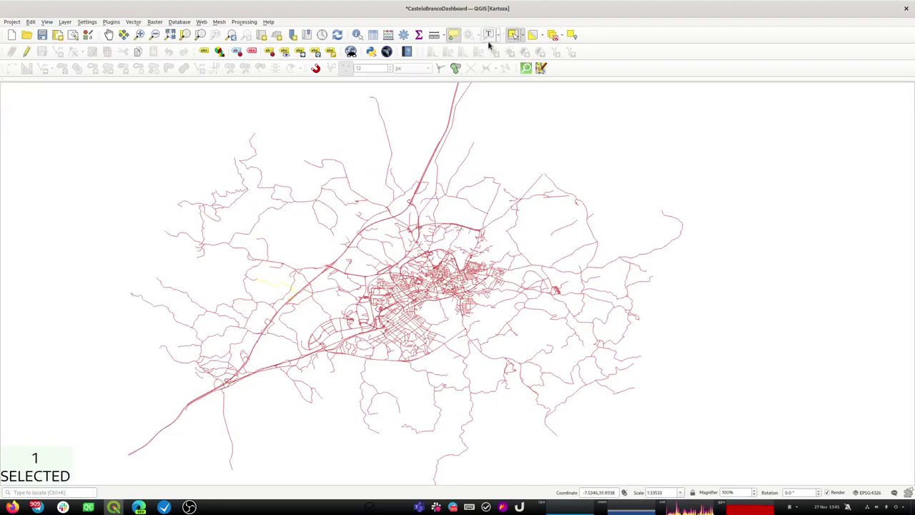
Drag selection rectangles over the northern, southwest town, eastern, northwest and southwest road areas.
left_click(513, 34)
left_click_drag(392, 220, 460, 278)
left_click_drag(350, 309, 436, 372)
left_click_drag(565, 304, 665, 377)
left_click_drag(282, 167, 377, 245)
left_click_drag(137, 257, 240, 381)
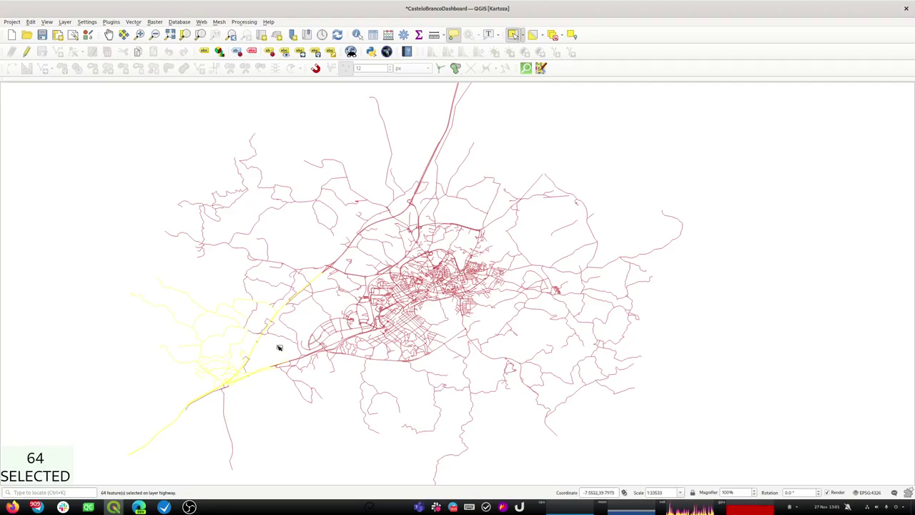
Reselect roads across centre, north, east, south and west, ending with 30 southwest roads selected.
left_click_drag(379, 267, 439, 319)
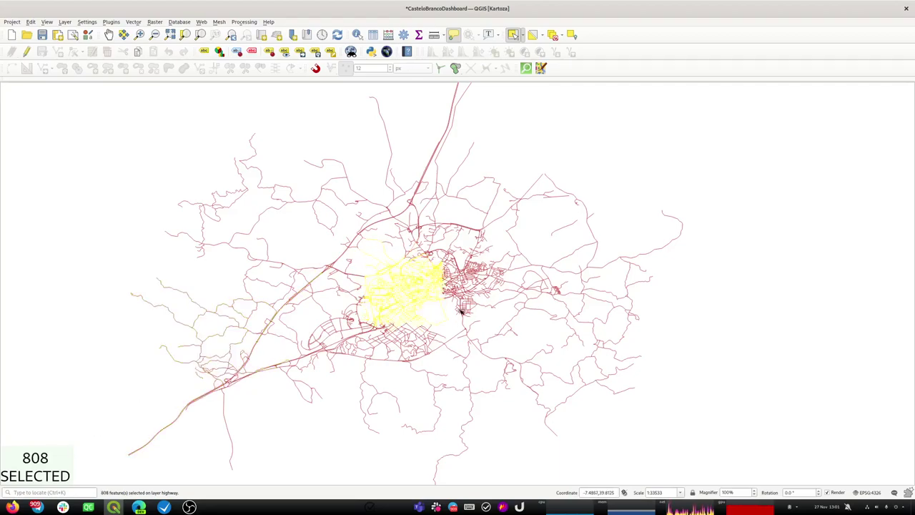
left_click_drag(400, 110, 539, 183)
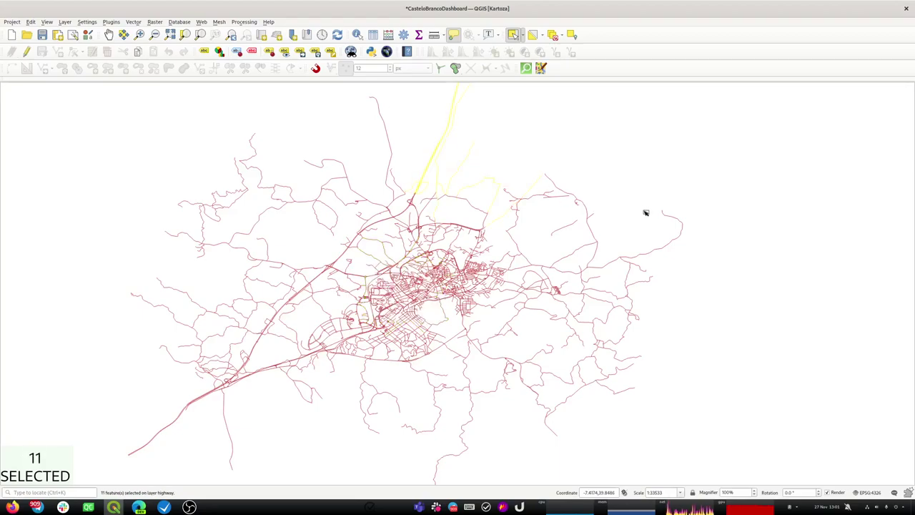
left_click_drag(577, 238, 674, 315)
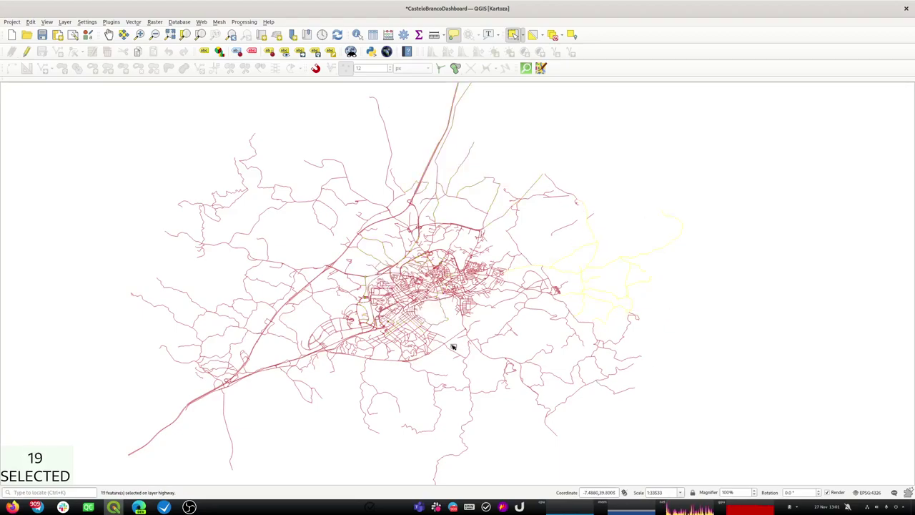
left_click_drag(453, 344, 550, 409)
left_click_drag(276, 311, 363, 378)
left_click_drag(357, 255, 437, 312)
left_click_drag(298, 209, 349, 291)
left_click_drag(176, 204, 216, 263)
left_click_drag(163, 312, 245, 371)
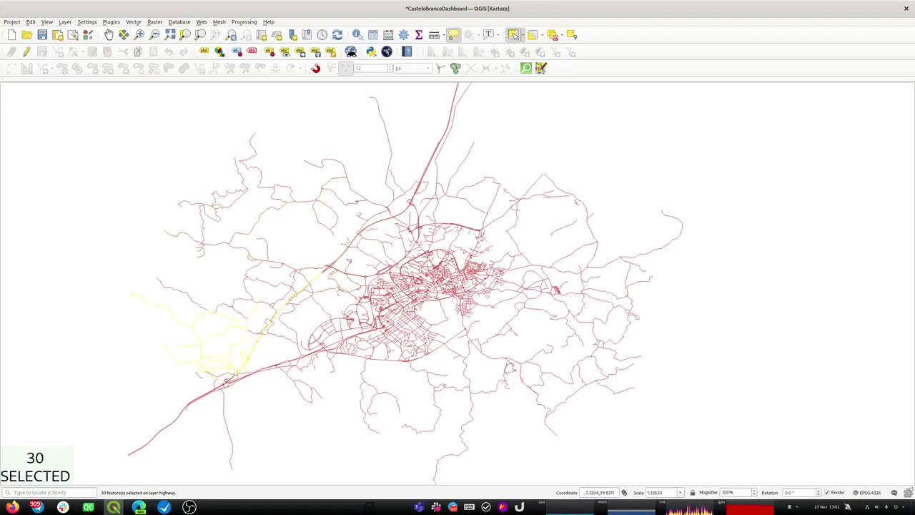